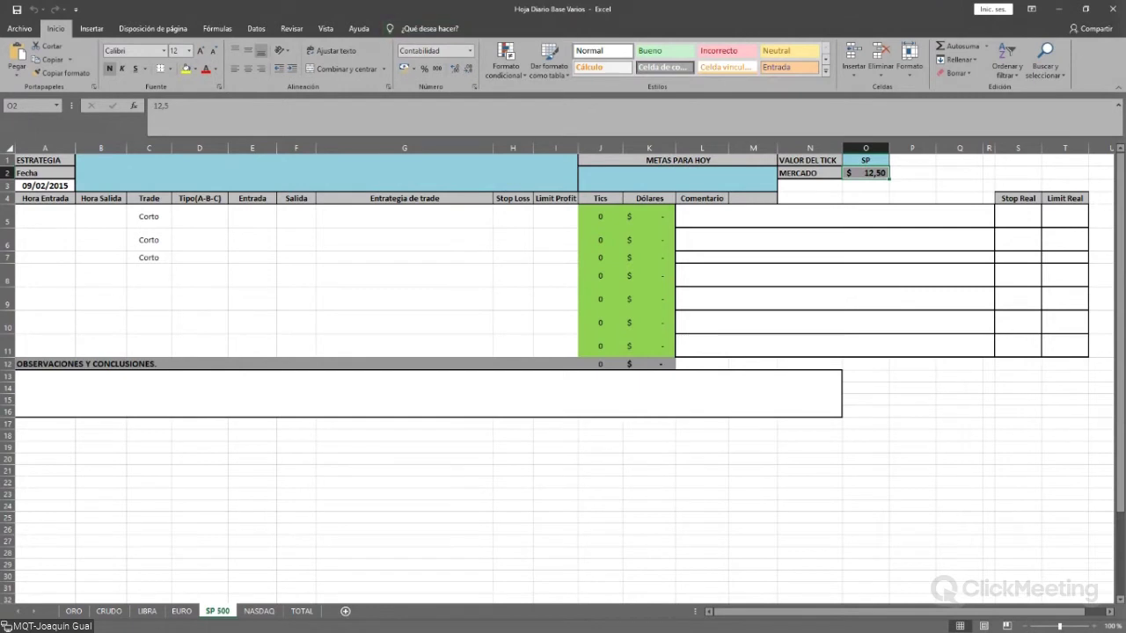
Look through the ORO, CRUDO, LIBRA, EURO and SP 500 sheets of the trading journal, ending on CRUDO.
click(74, 610)
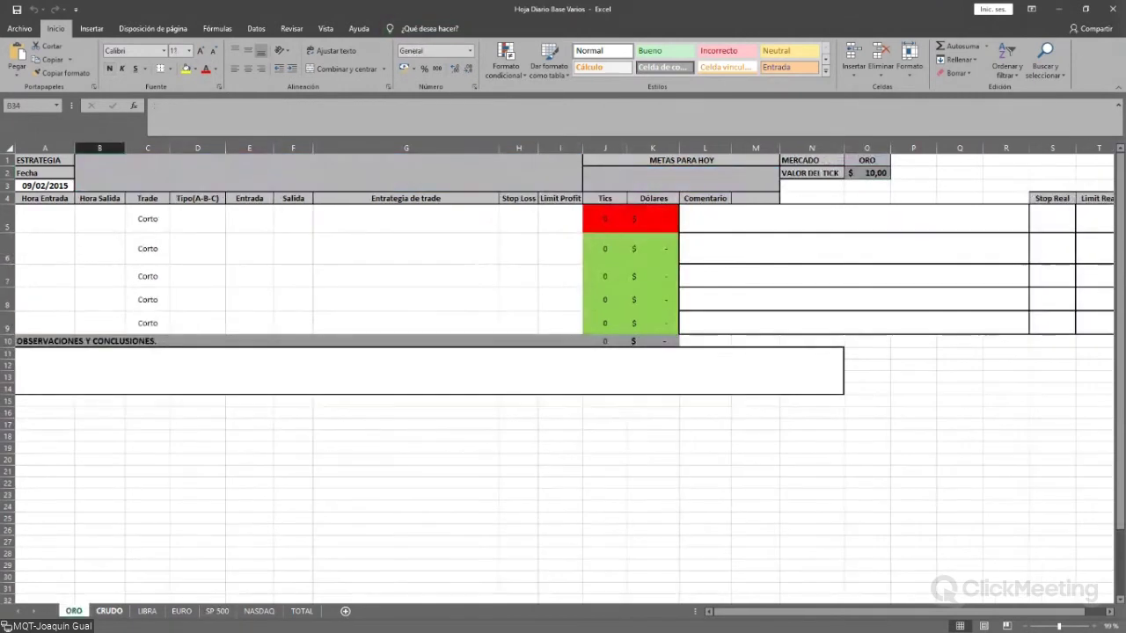
click(108, 610)
click(147, 610)
click(181, 610)
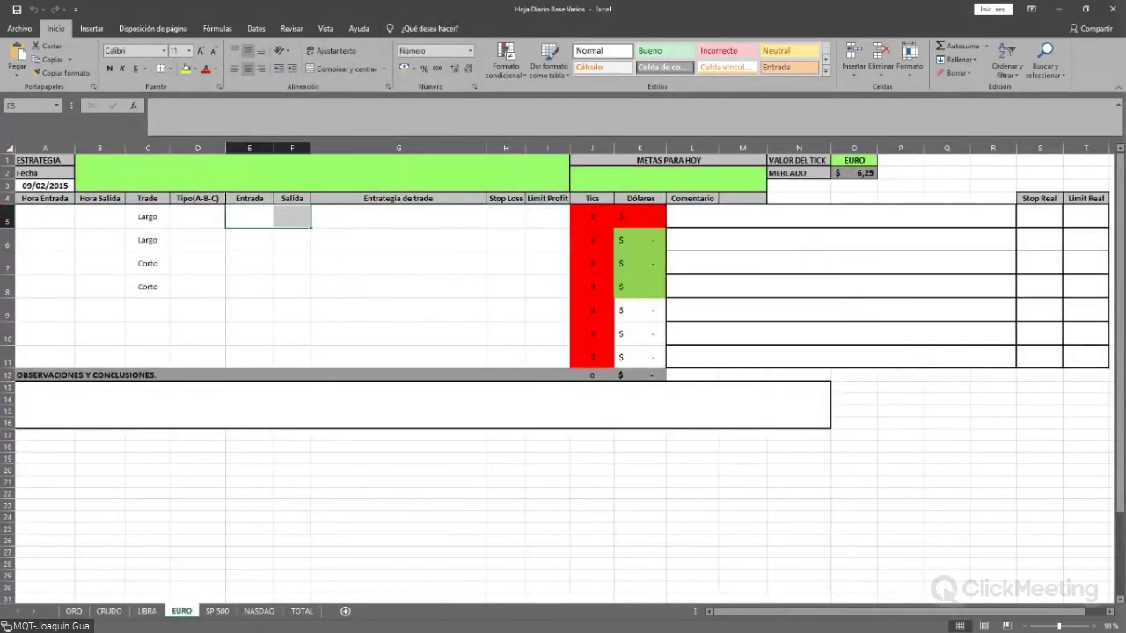
click(217, 611)
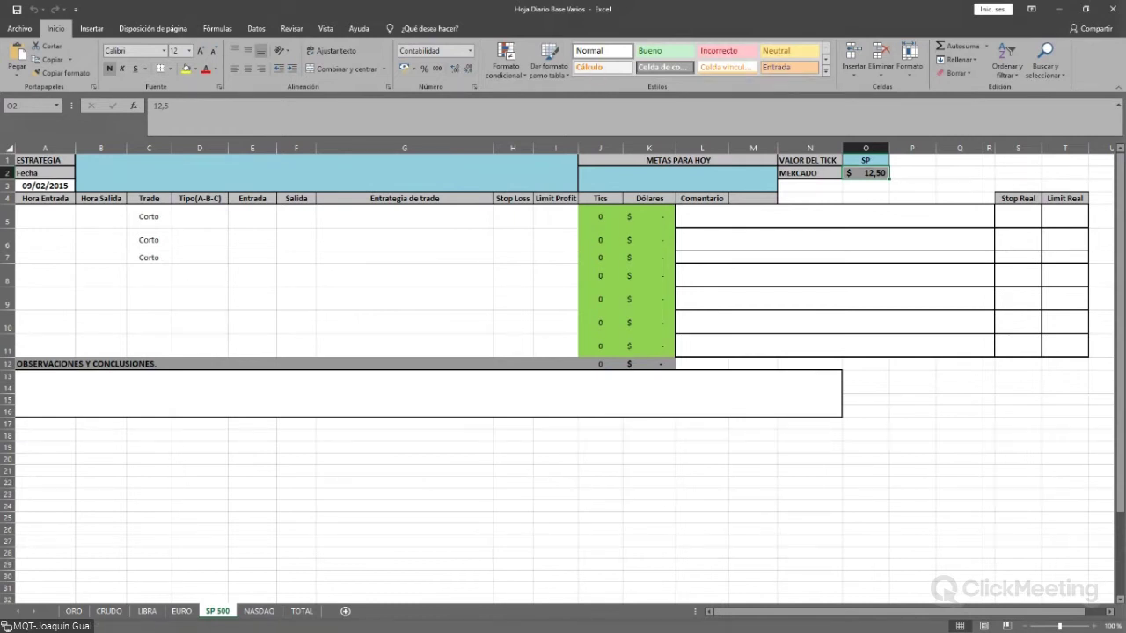
click(109, 610)
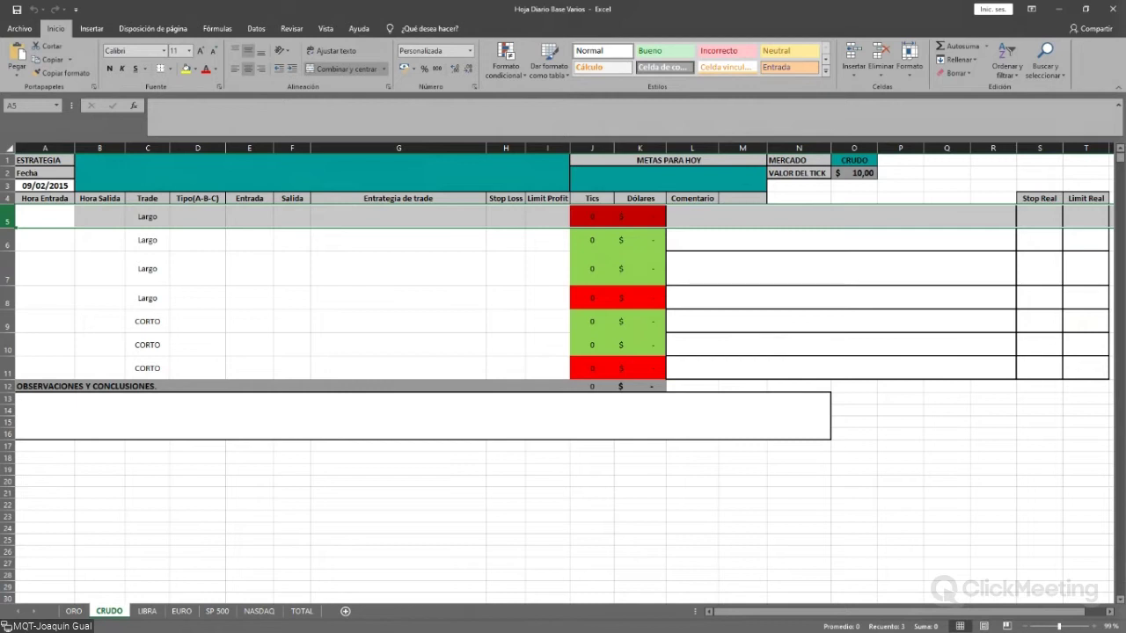
Examine the CRUDO sheet's first trade row, its date, entry time and exit time cells, and the observations area.
click(397, 297)
click(398, 492)
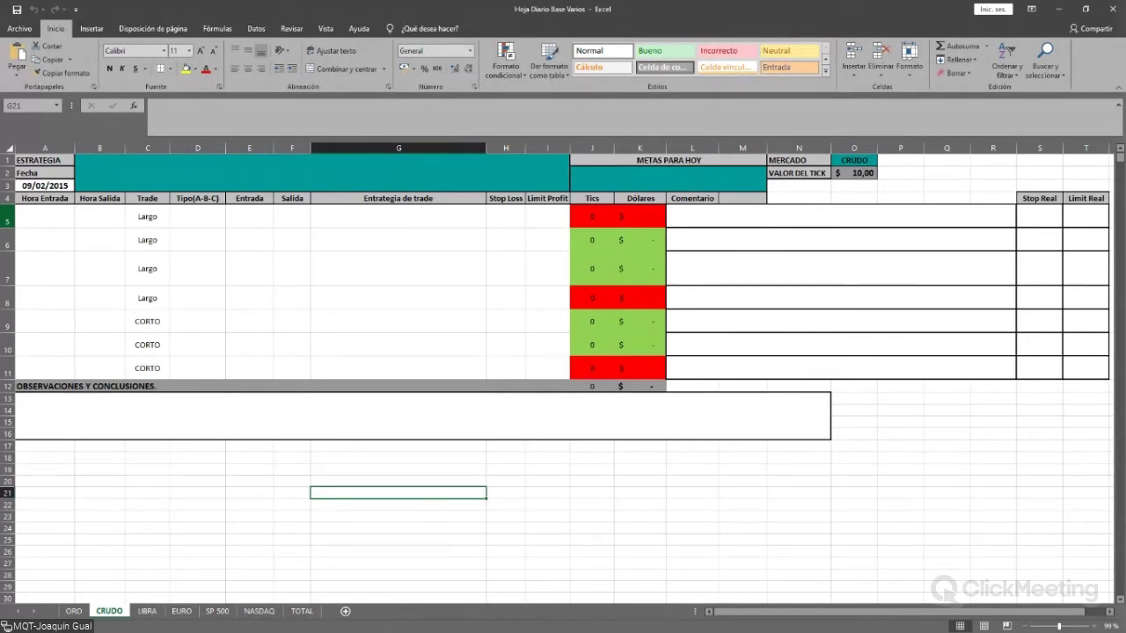
click(7, 217)
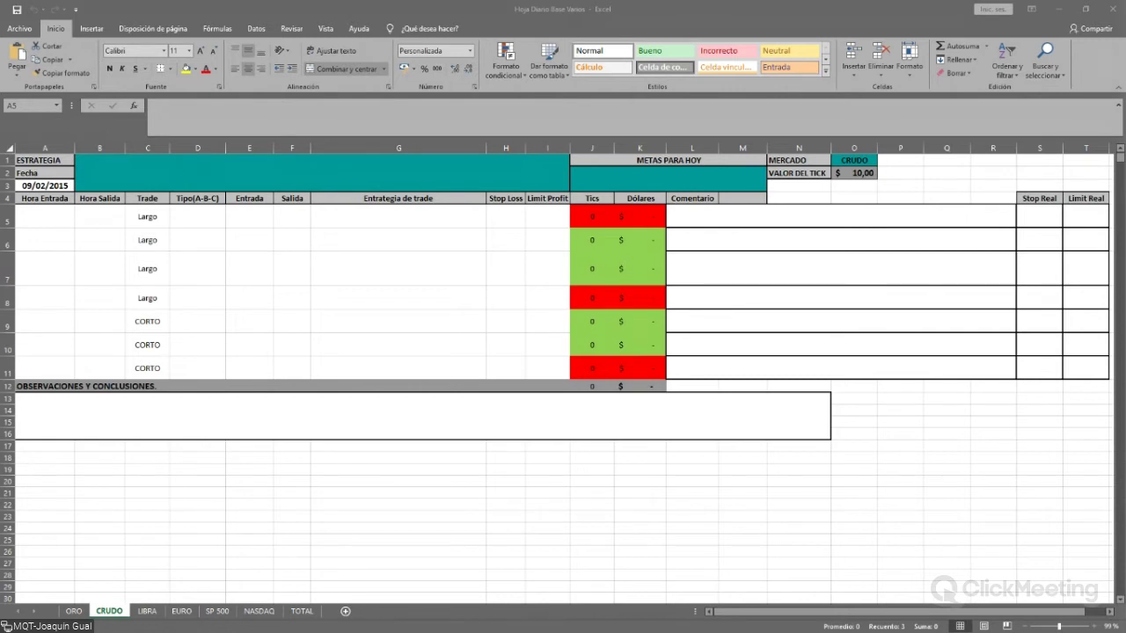
key(alt+Tab)
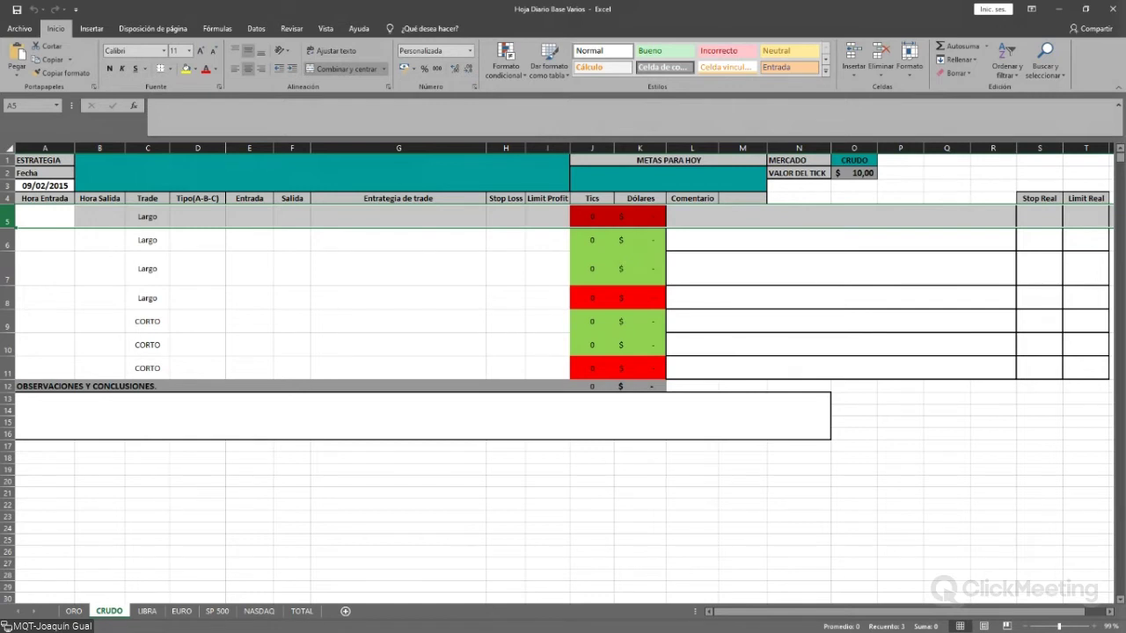
click(397, 539)
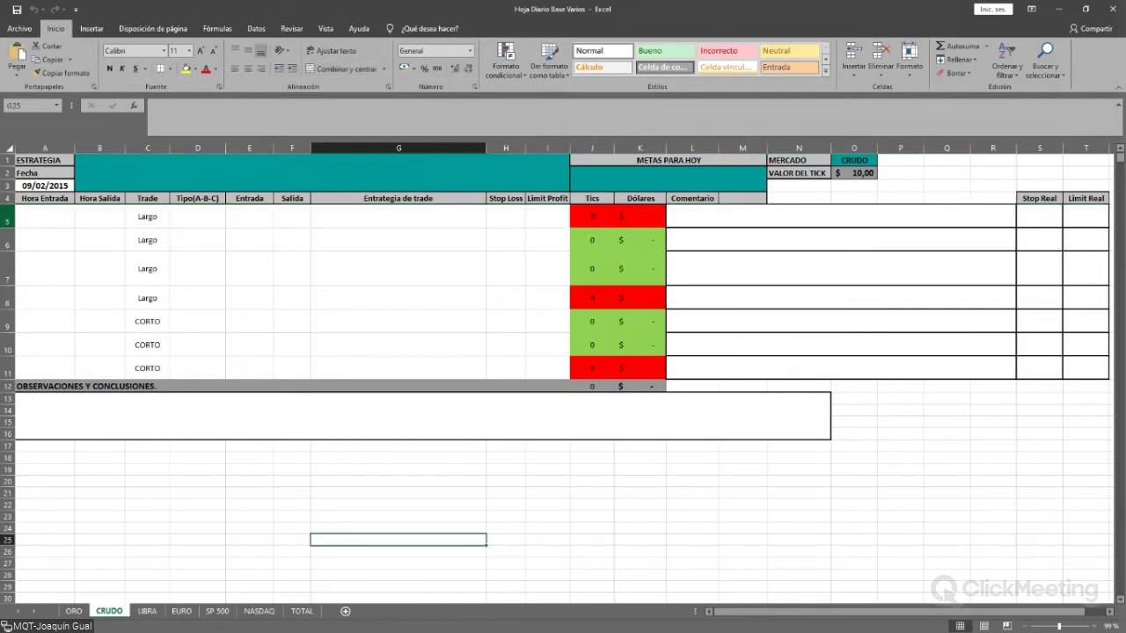
click(7, 217)
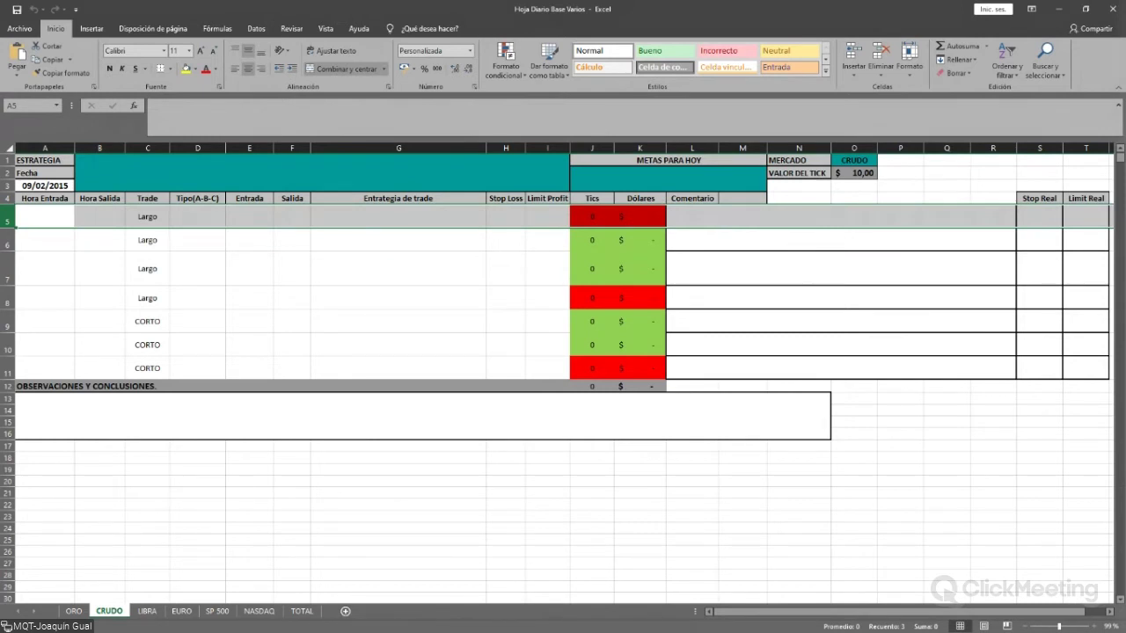
click(44, 186)
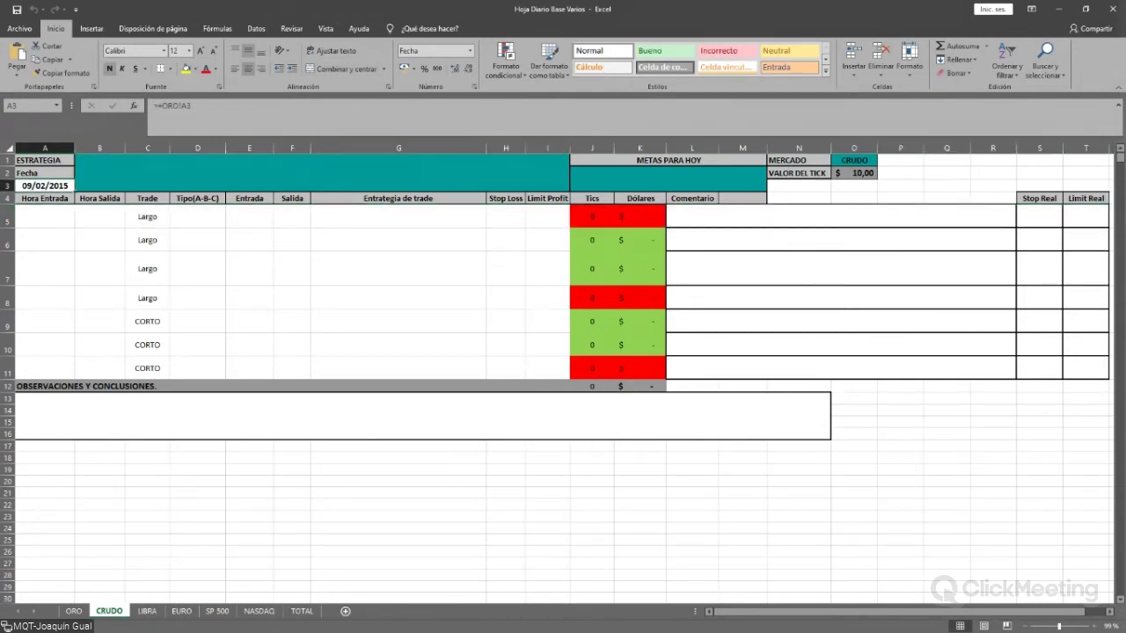
click(422, 416)
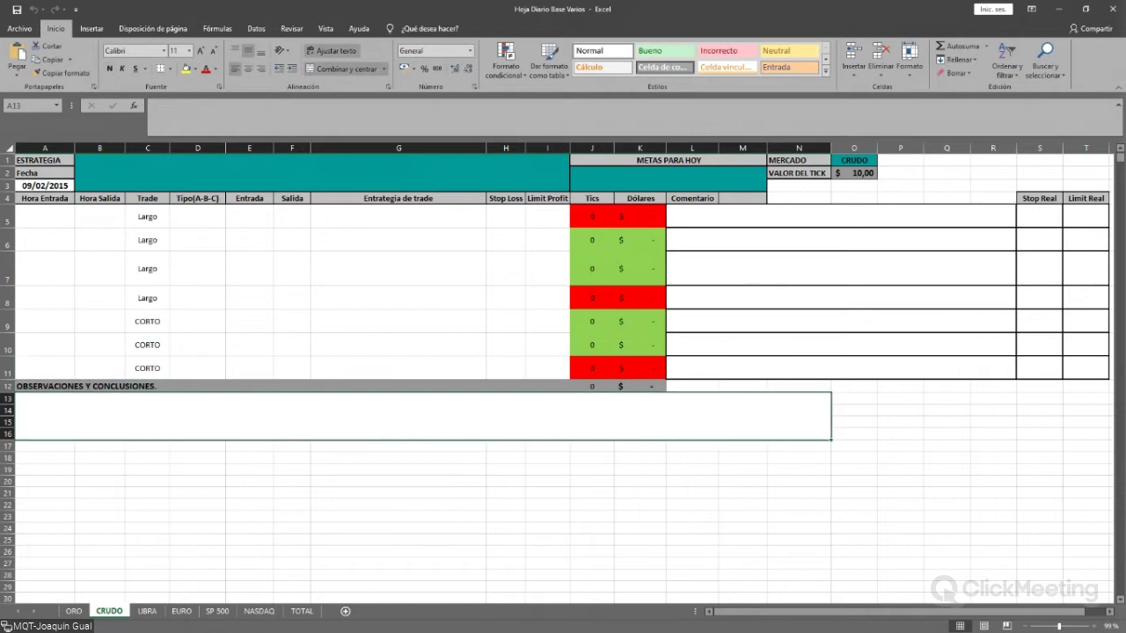
click(547, 528)
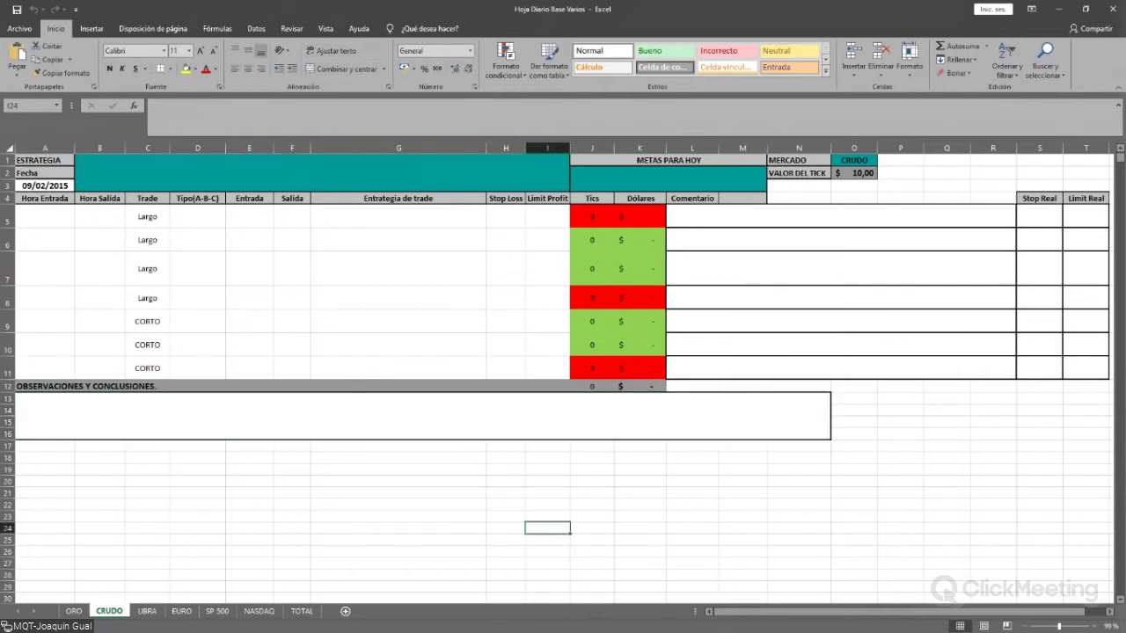
click(7, 217)
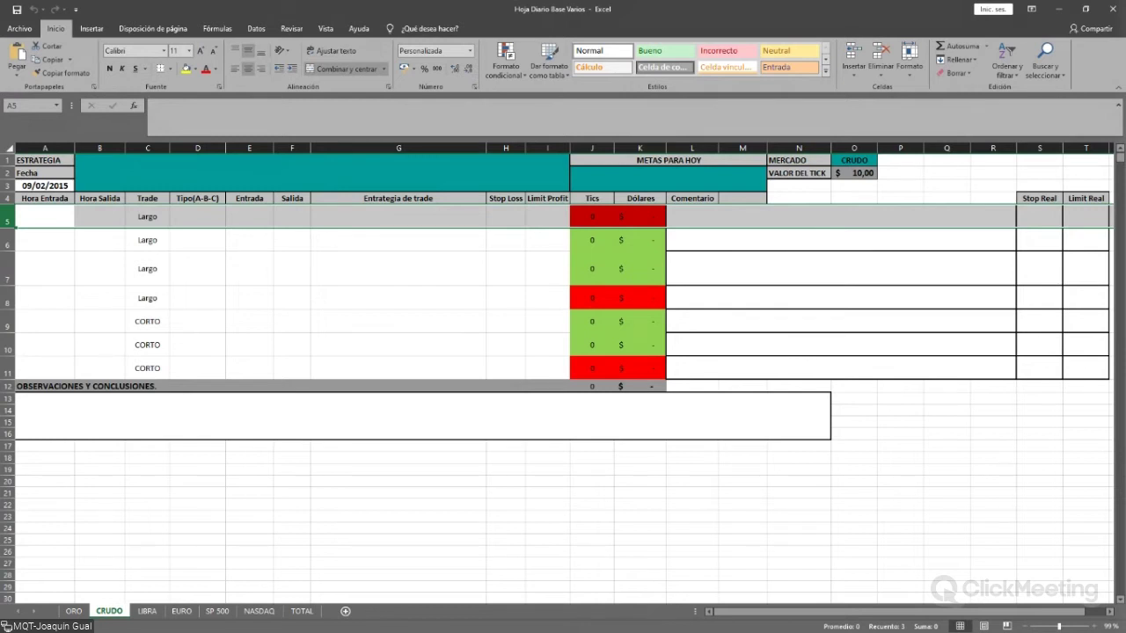
click(99, 481)
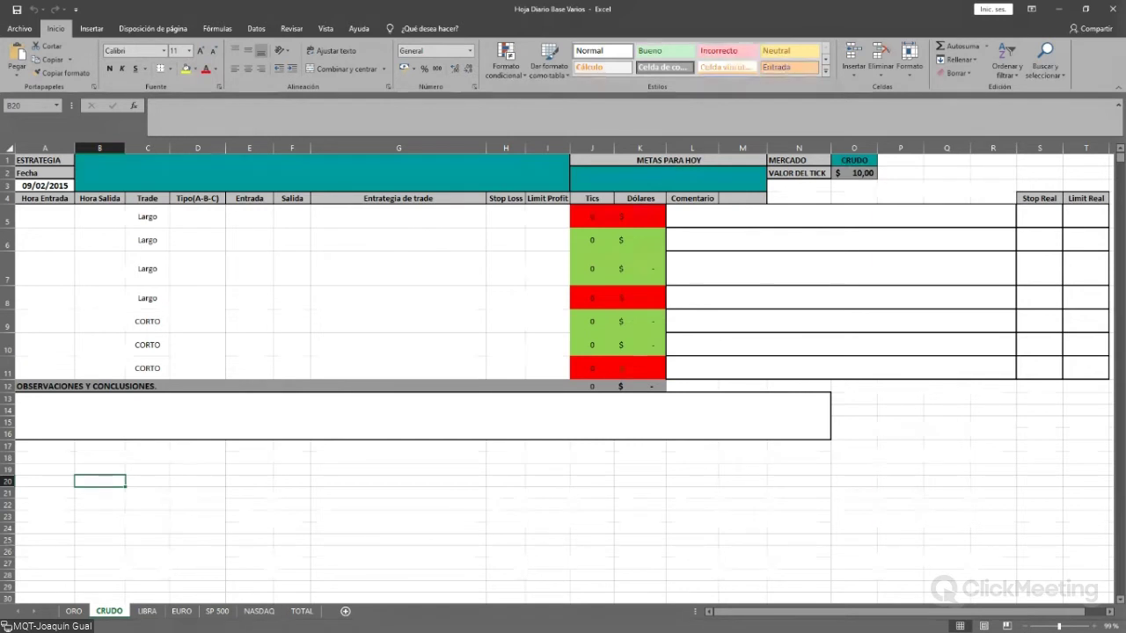
click(45, 216)
click(45, 186)
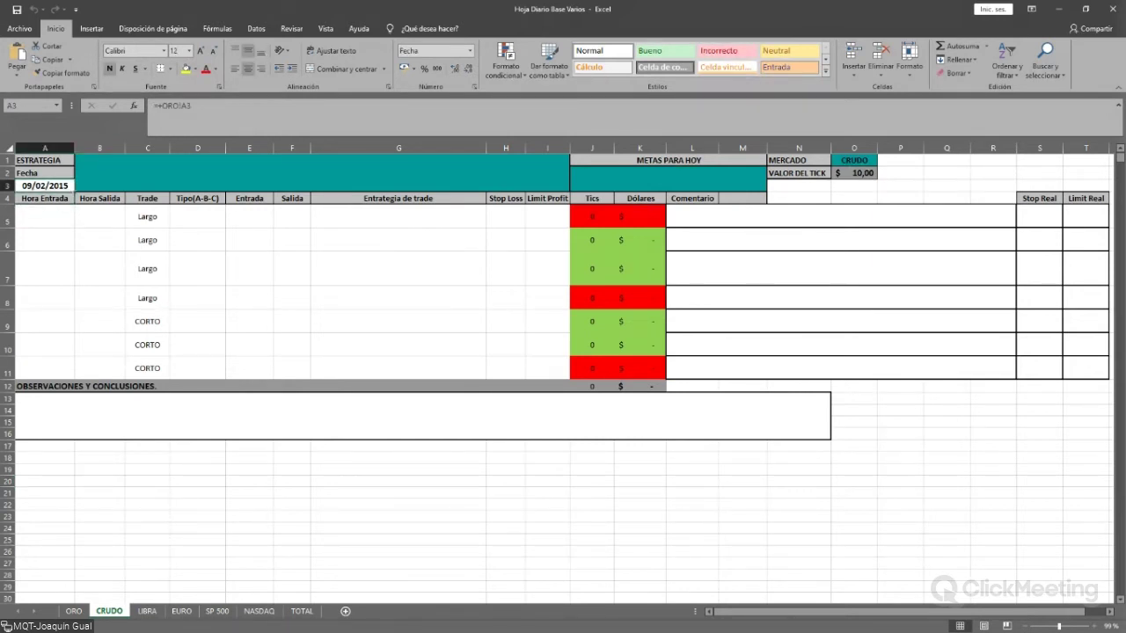
click(44, 216)
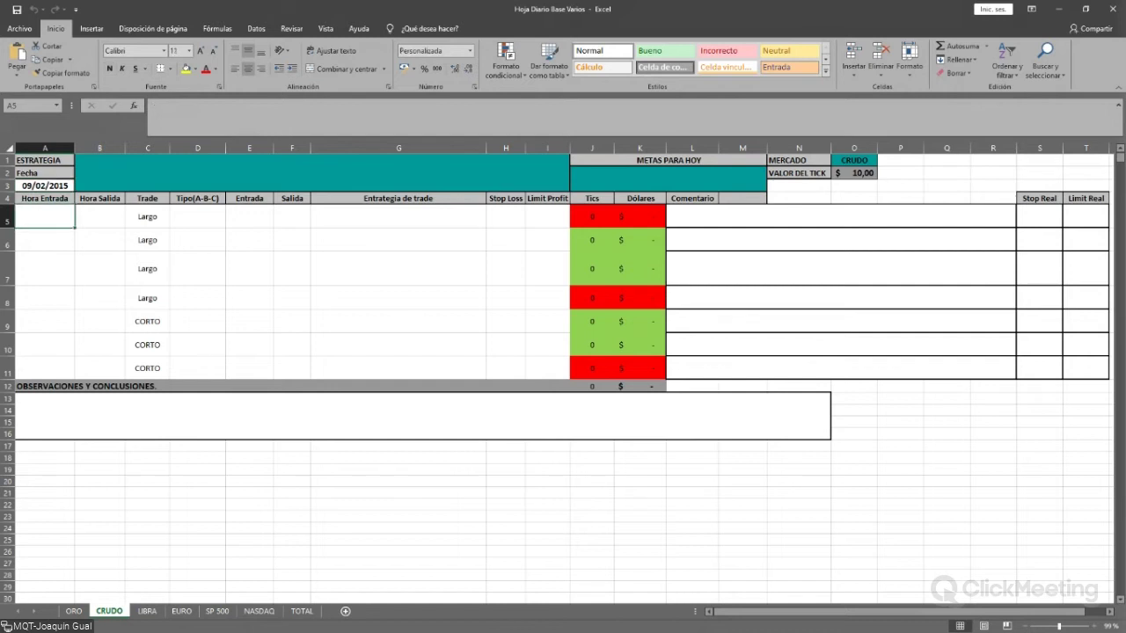
click(100, 217)
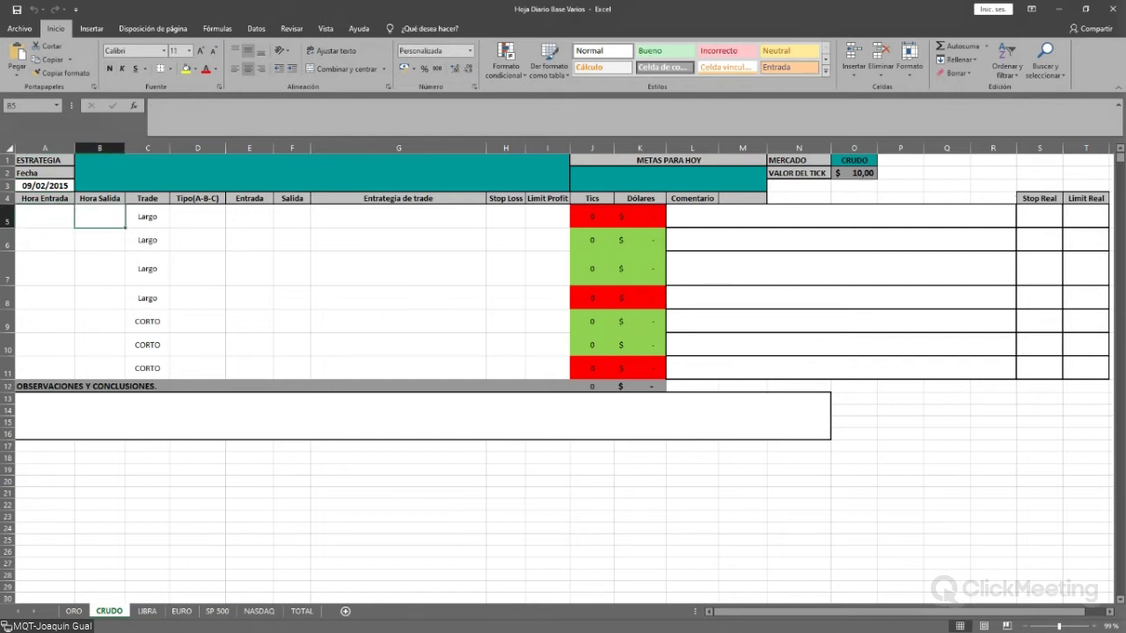
Set the Trade value of the first trade row (C5) to Corto.
click(147, 216)
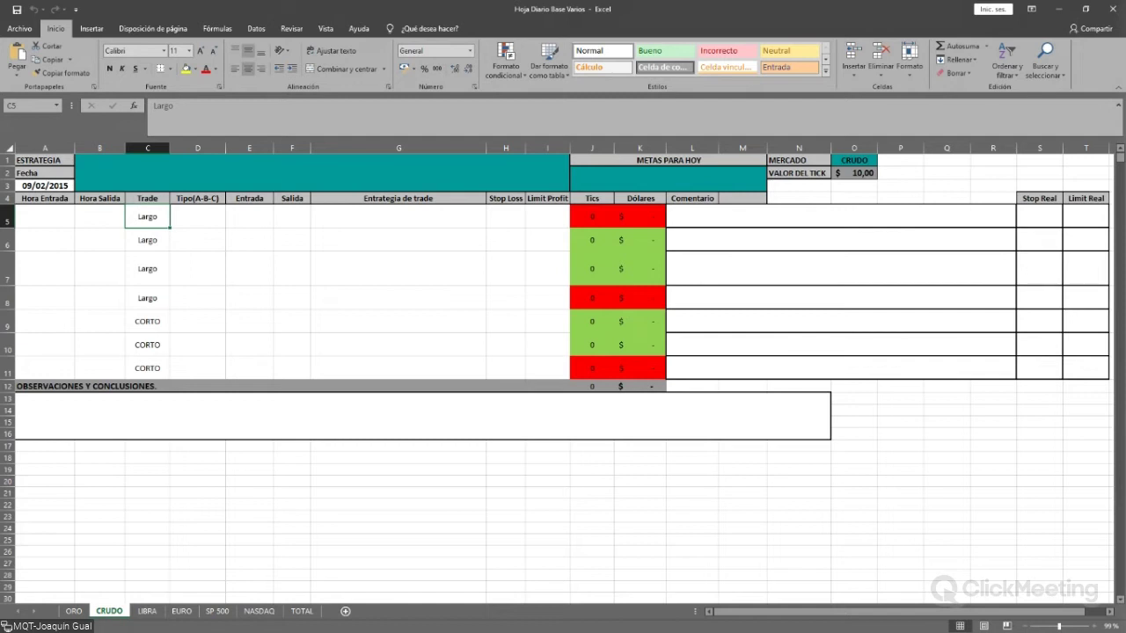
text(Corto)
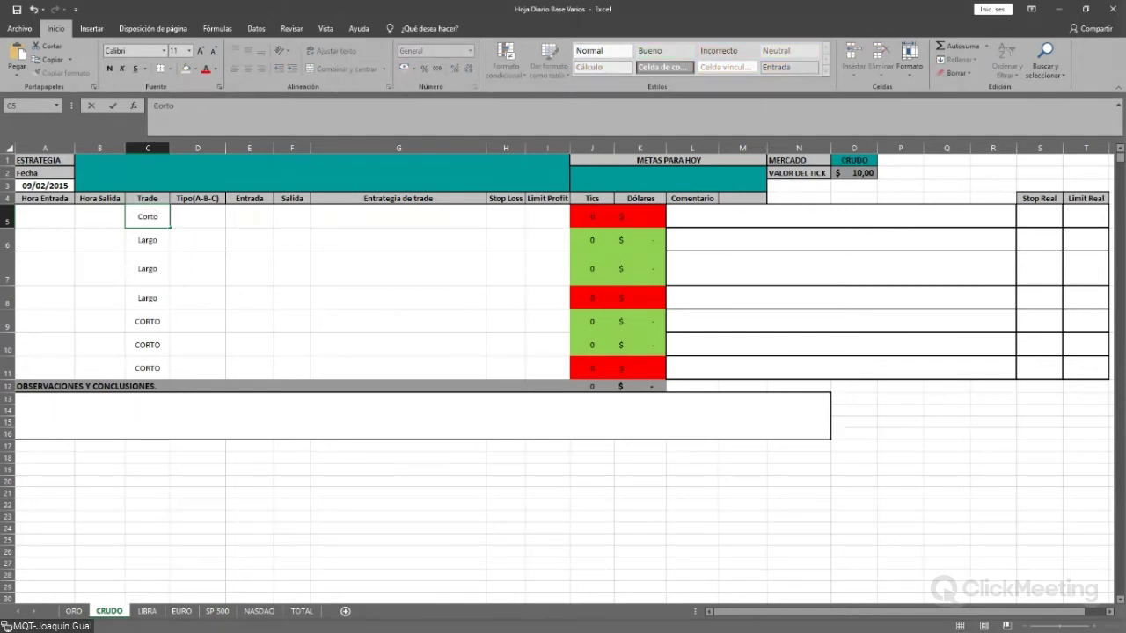
key(Return)
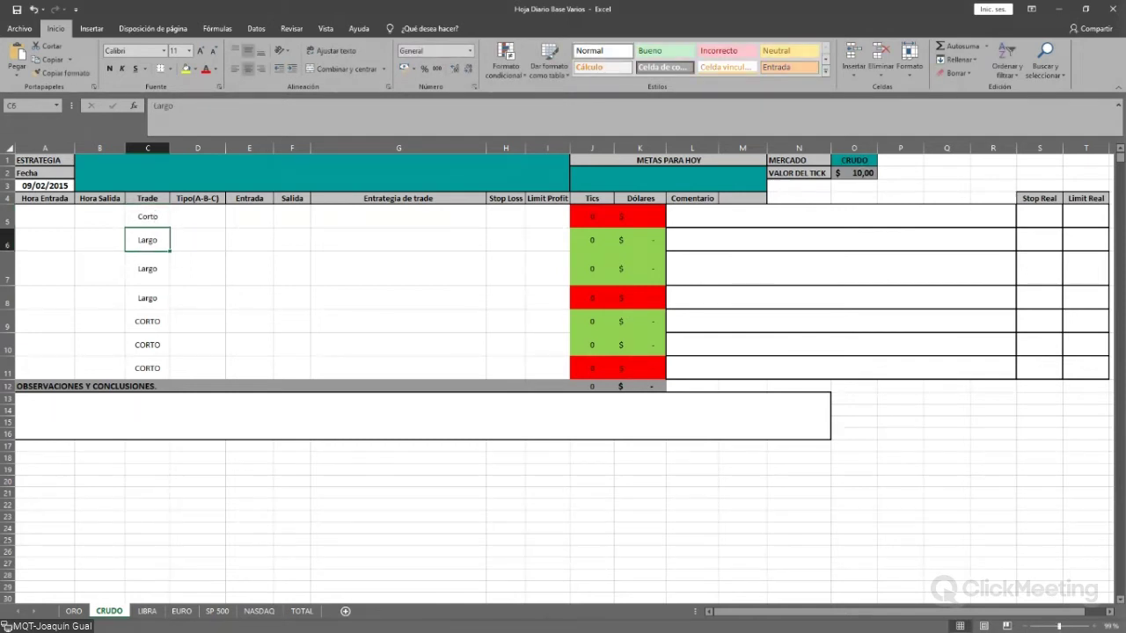
Enter 47,10 as the Entrada price and 47,25 as the Salida price of the first trade.
click(249, 217)
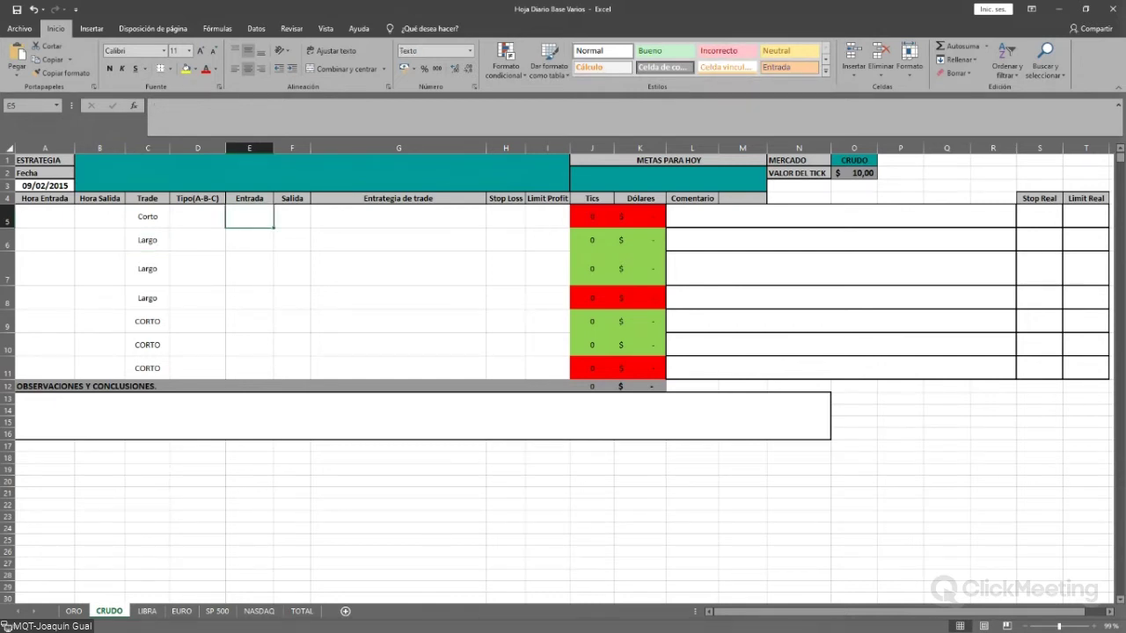
text(47,10)
key(Tab)
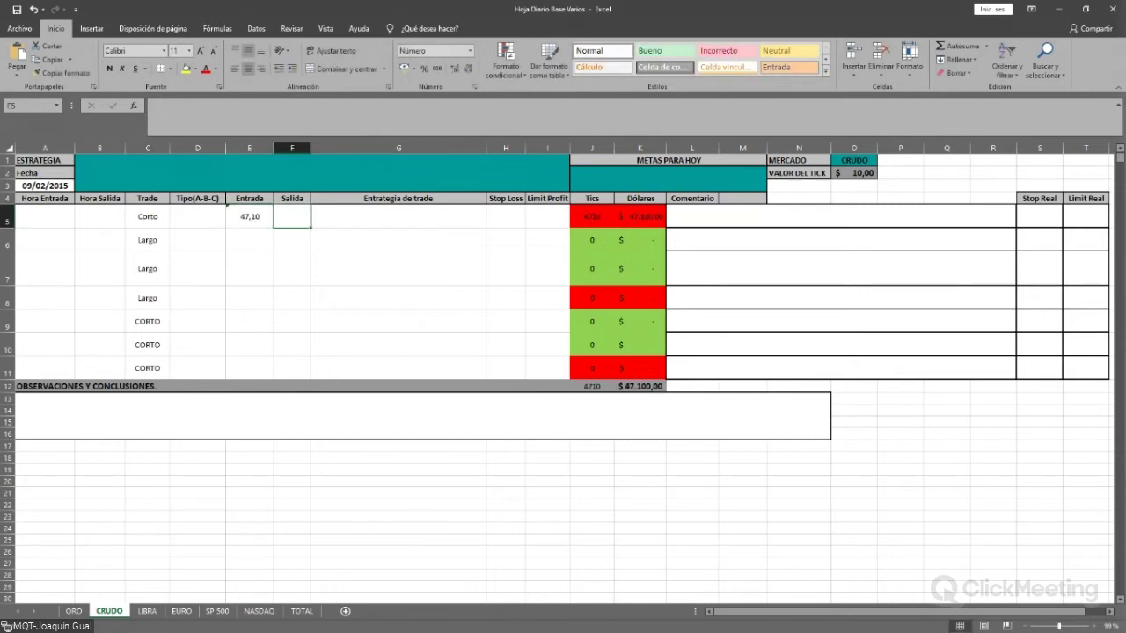
text(47,25)
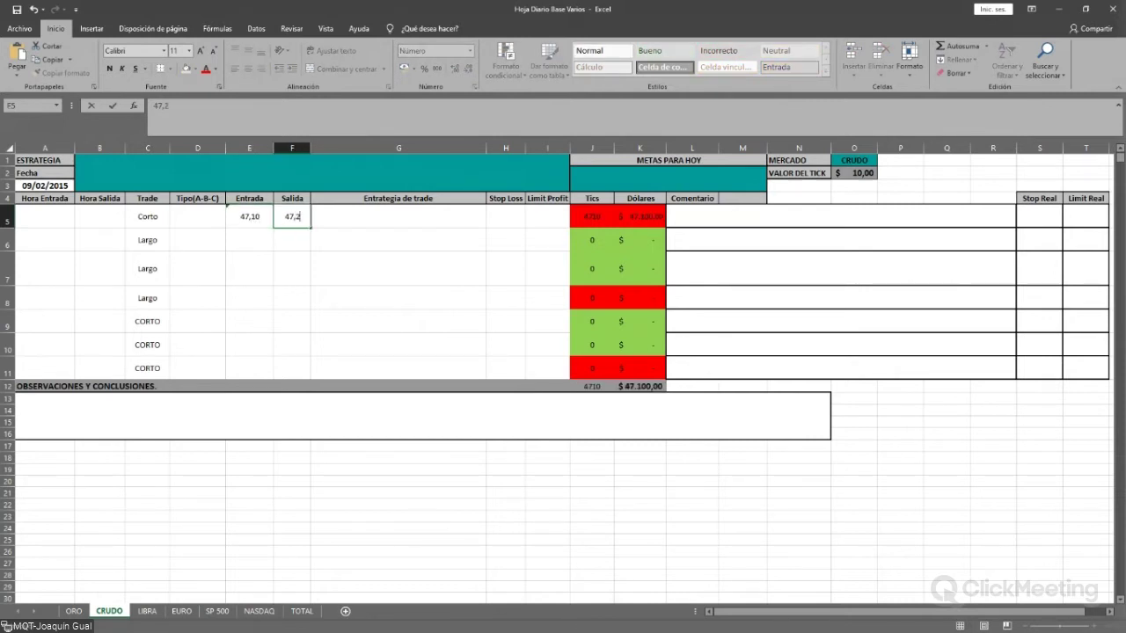
click(422, 323)
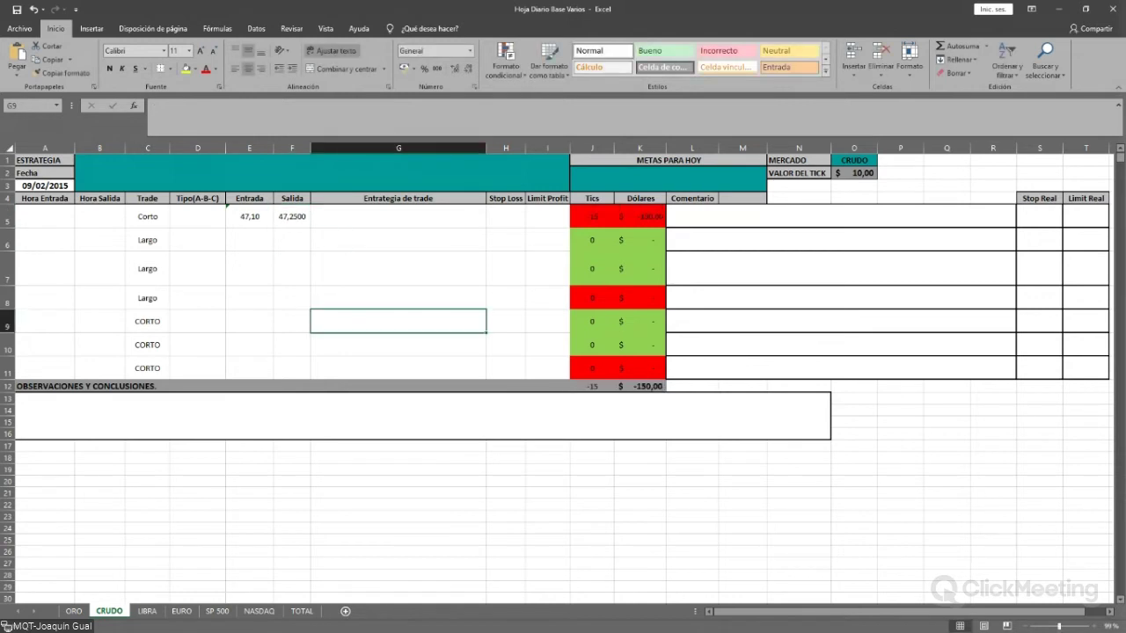
Change the first trade's direction in C5 to Largo and inspect the Tics formula in the same row.
click(591, 216)
click(147, 216)
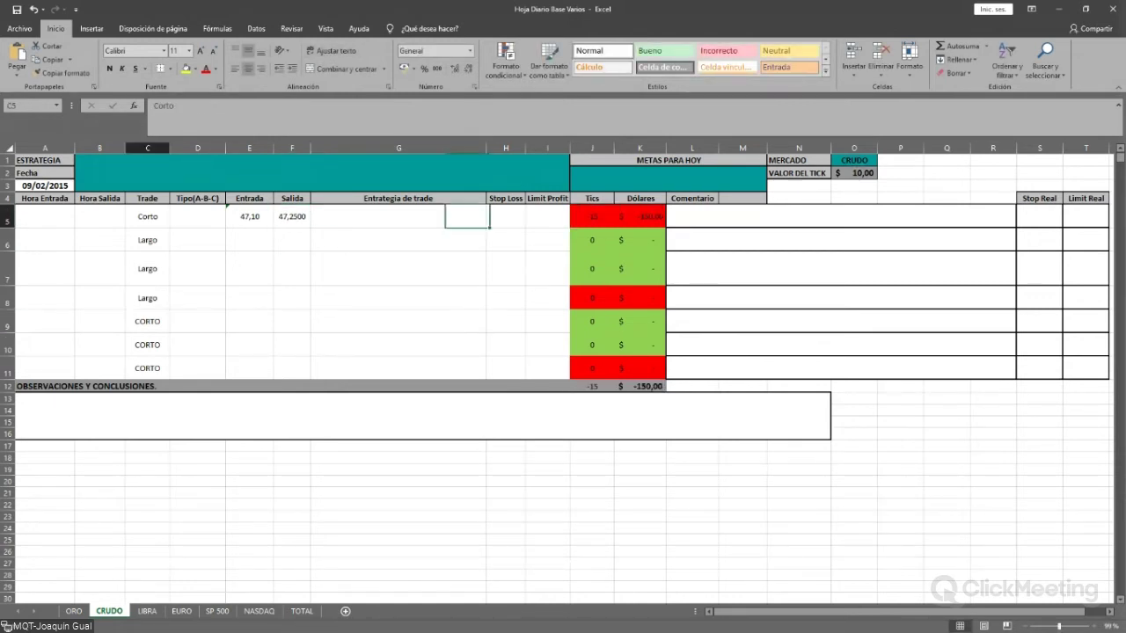
text(L)
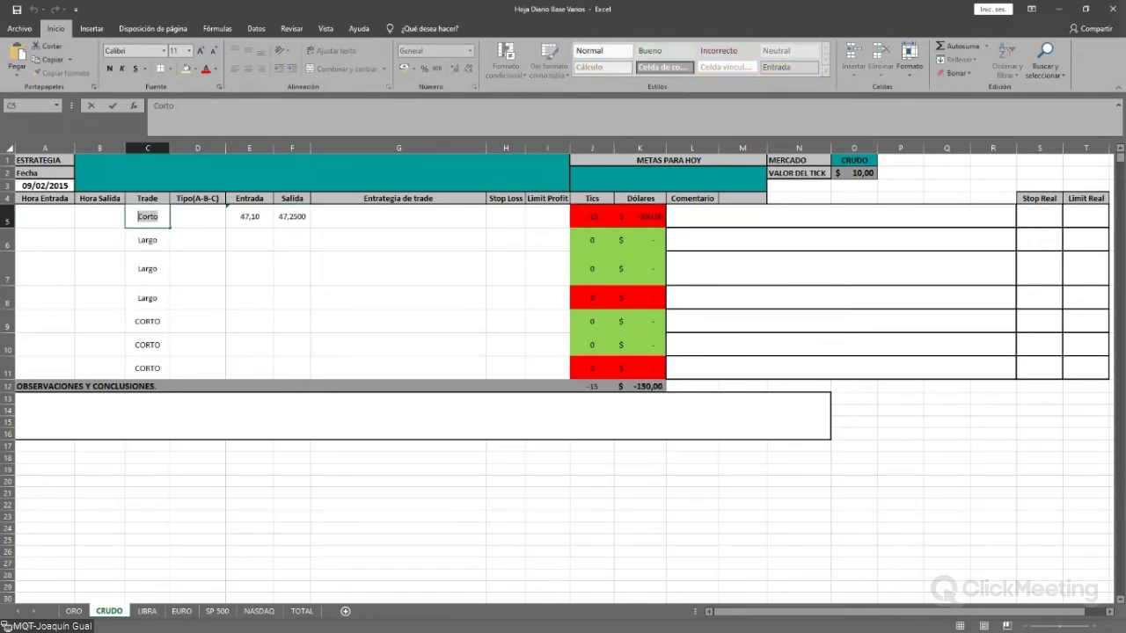
text(arga)
key(Return)
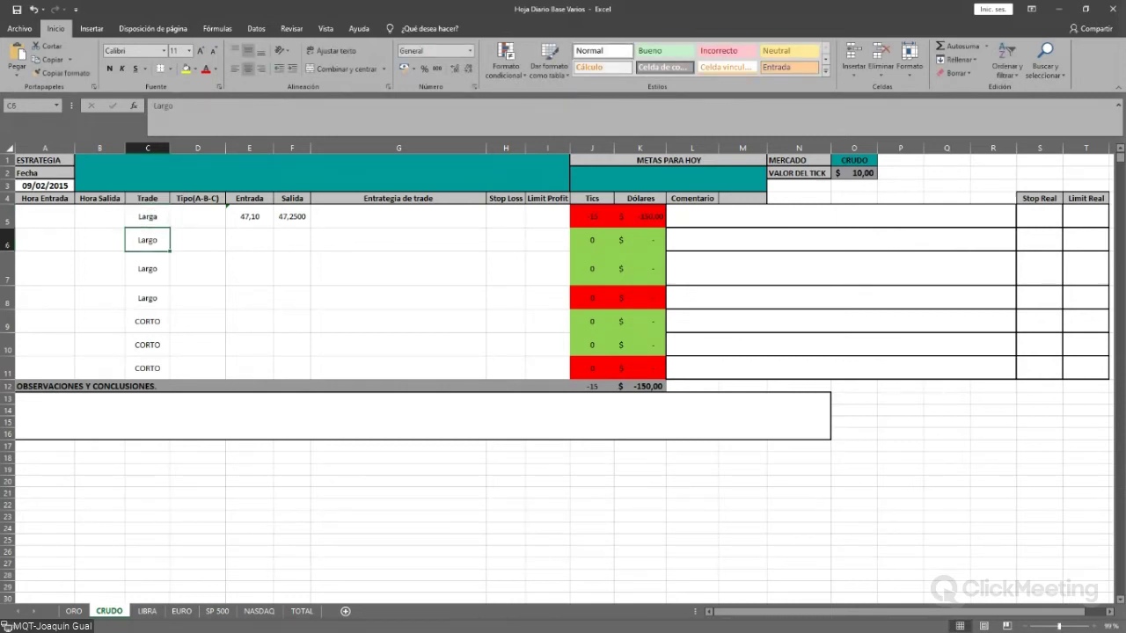
click(147, 216)
double_click(153, 217)
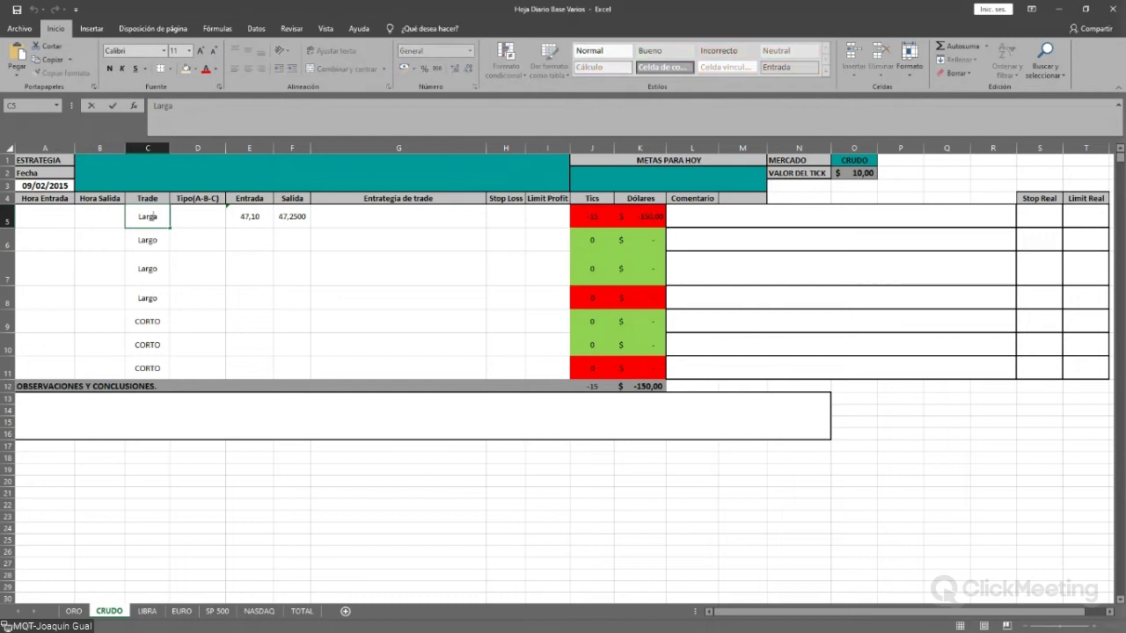
key(BackSpace)
text(o)
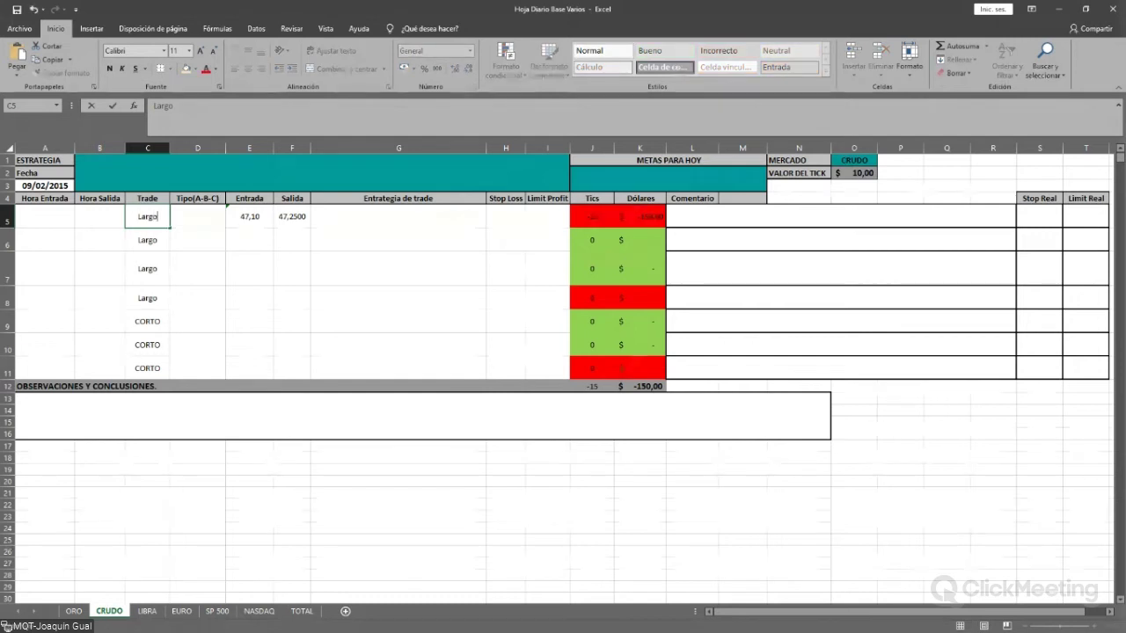
key(Return)
click(591, 217)
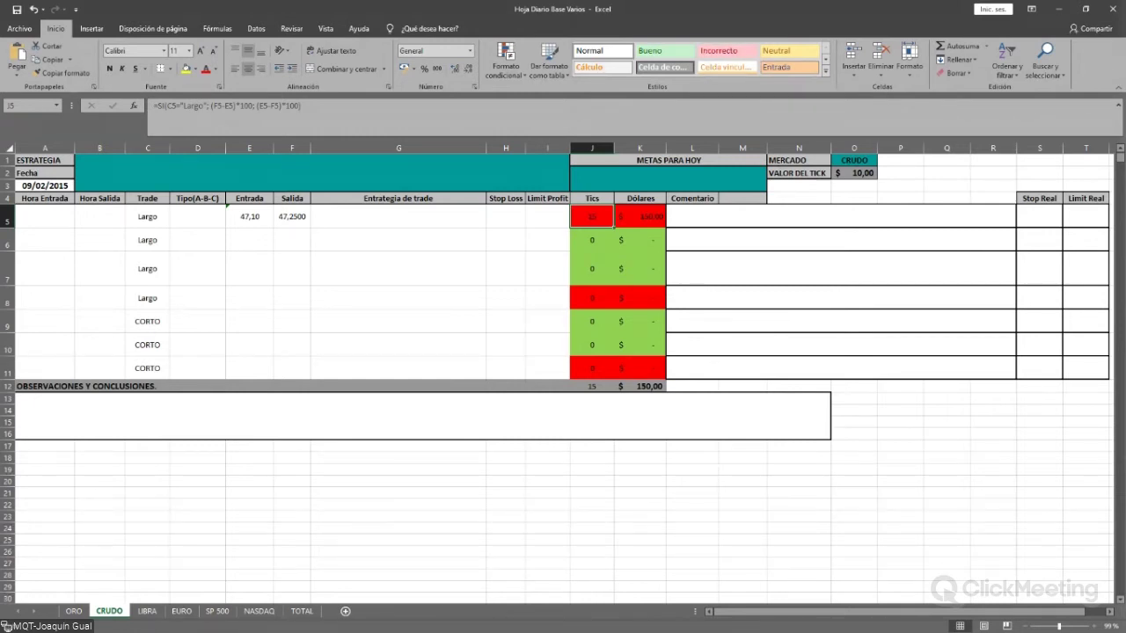
Enter 1 as the Estrategia de trade for the first trade row and 3 for the second.
click(398, 216)
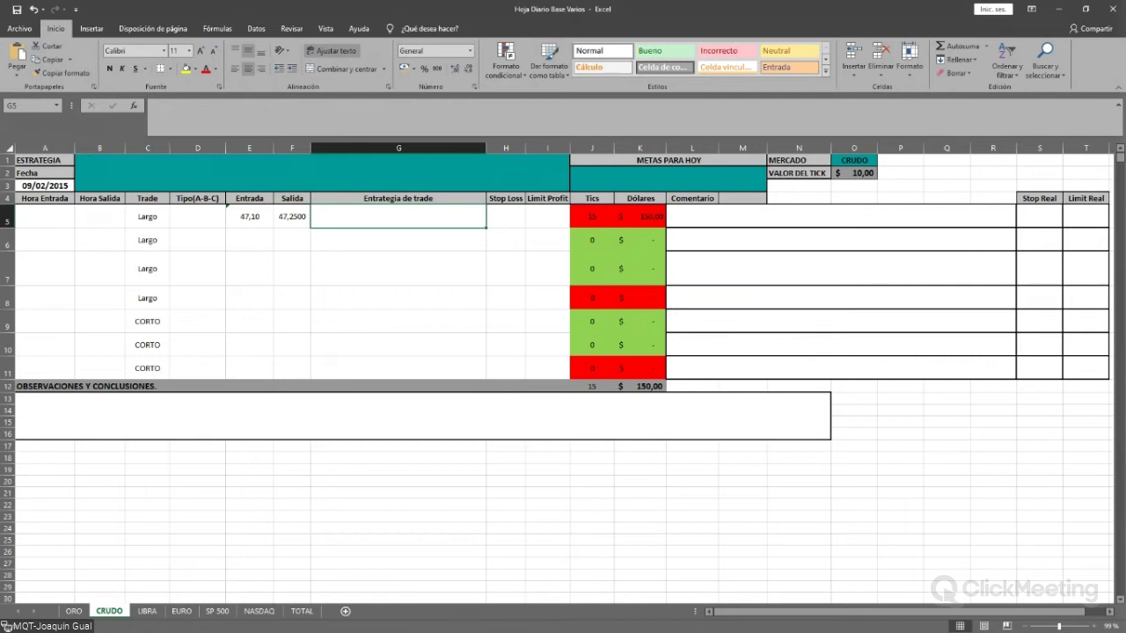
text(1)
key(Return)
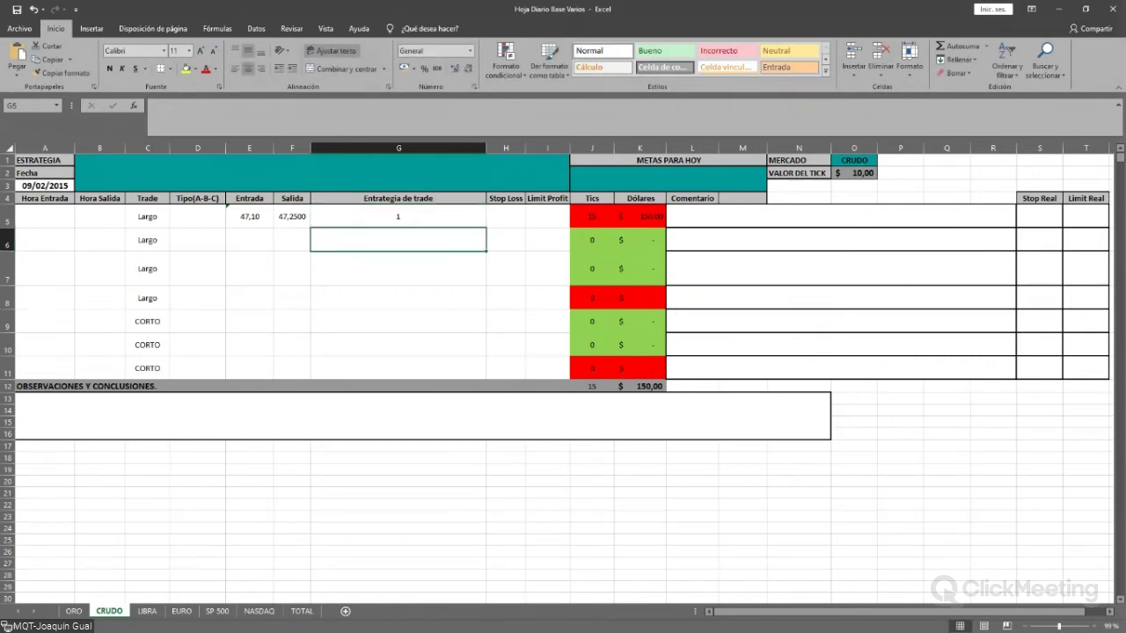
text(3)
key(Return)
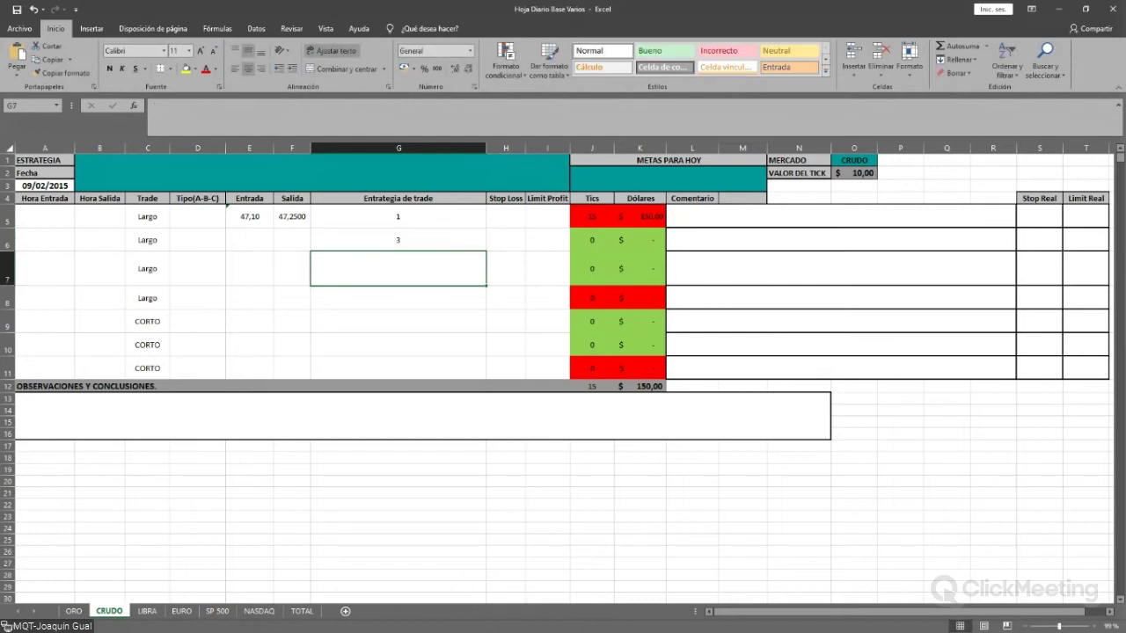
click(397, 216)
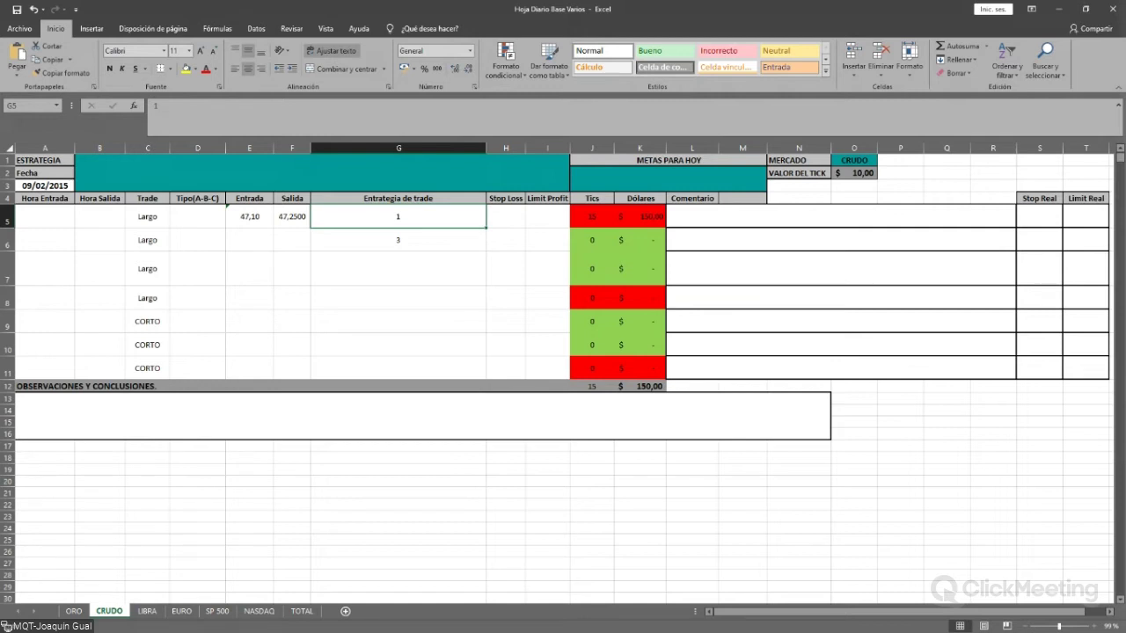
click(197, 197)
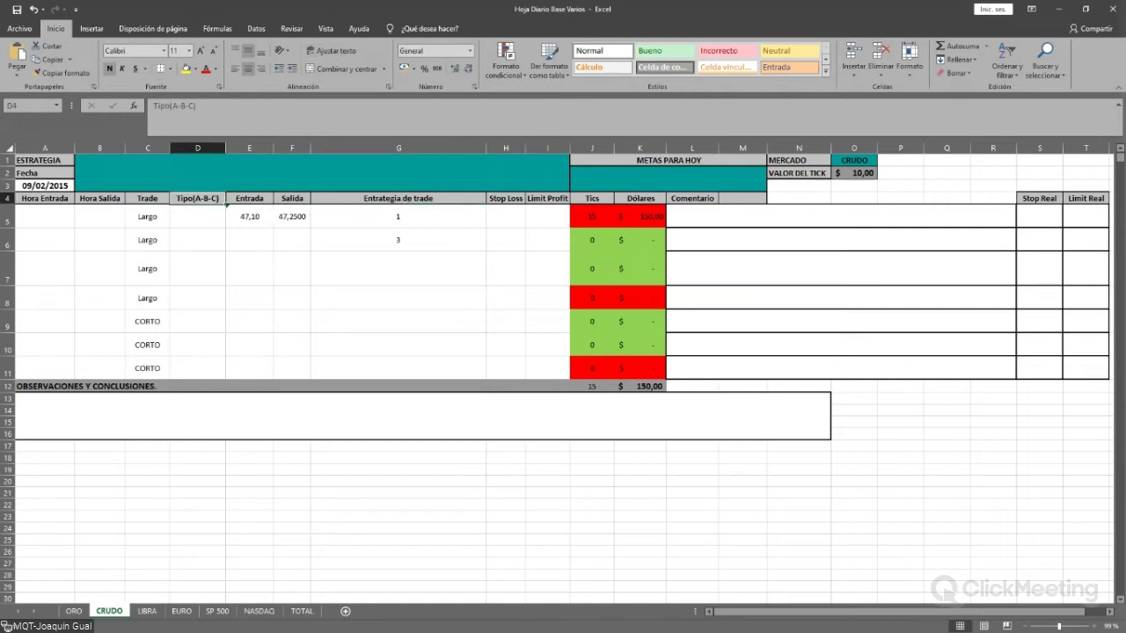
Enter 10 as the Stop Loss and 15 as the Limit Profit of the first trade in row 5.
click(504, 216)
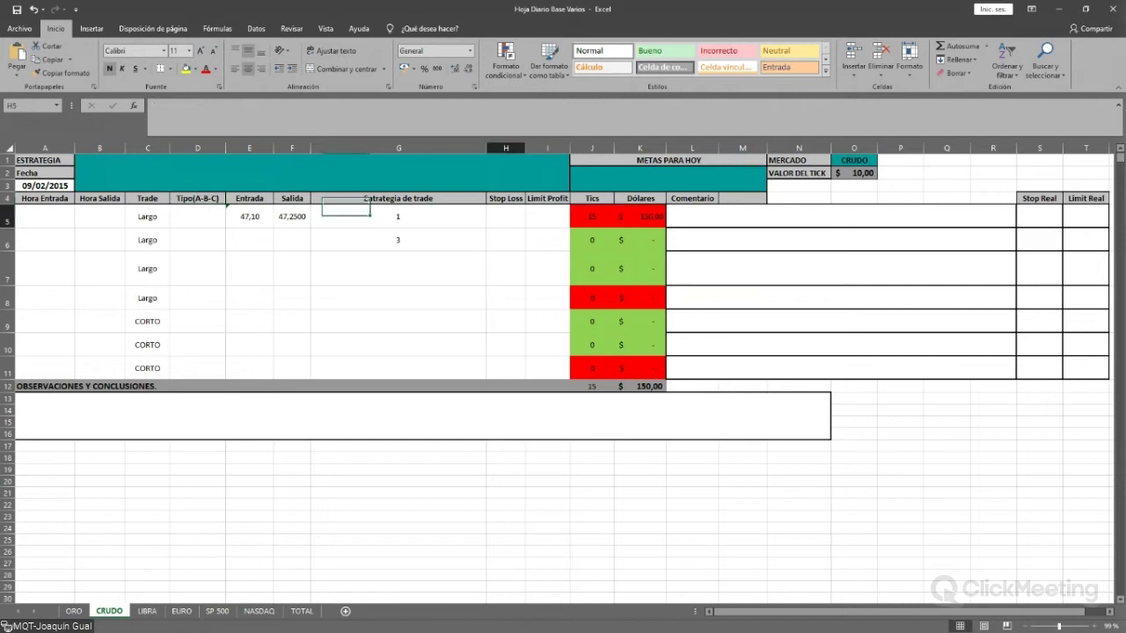
click(547, 217)
click(505, 217)
click(397, 216)
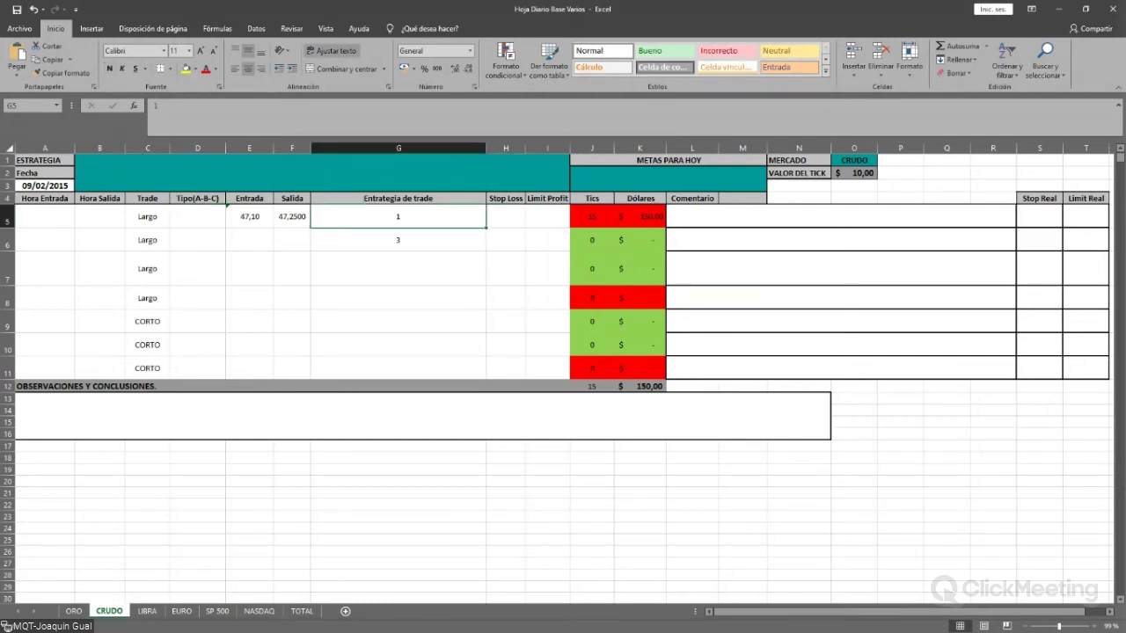
drag(249, 217, 397, 216)
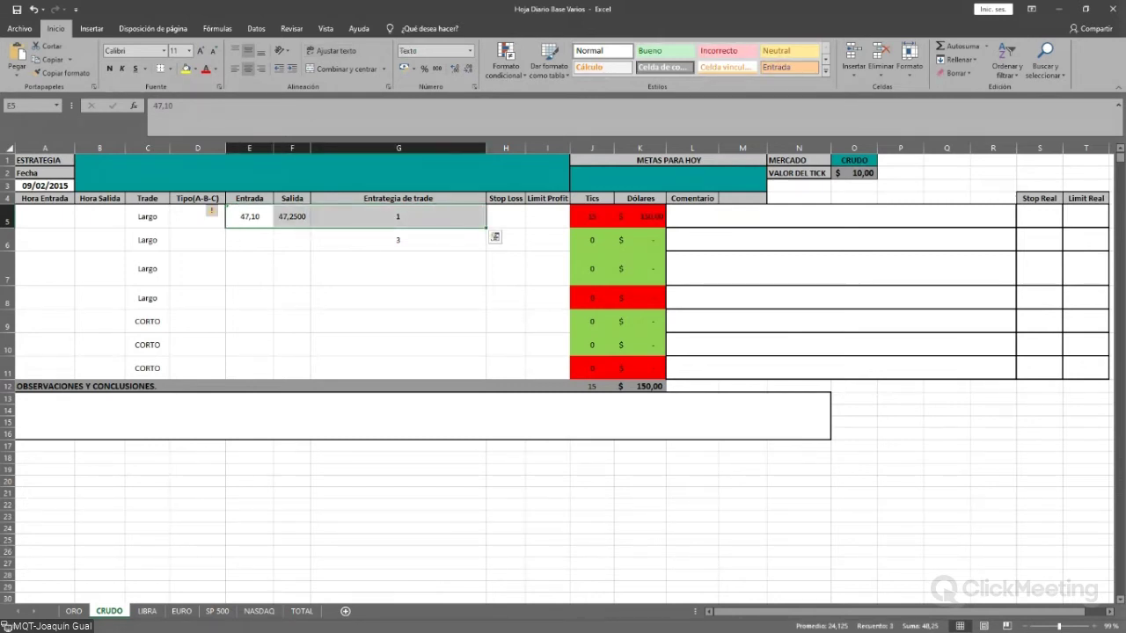
click(505, 216)
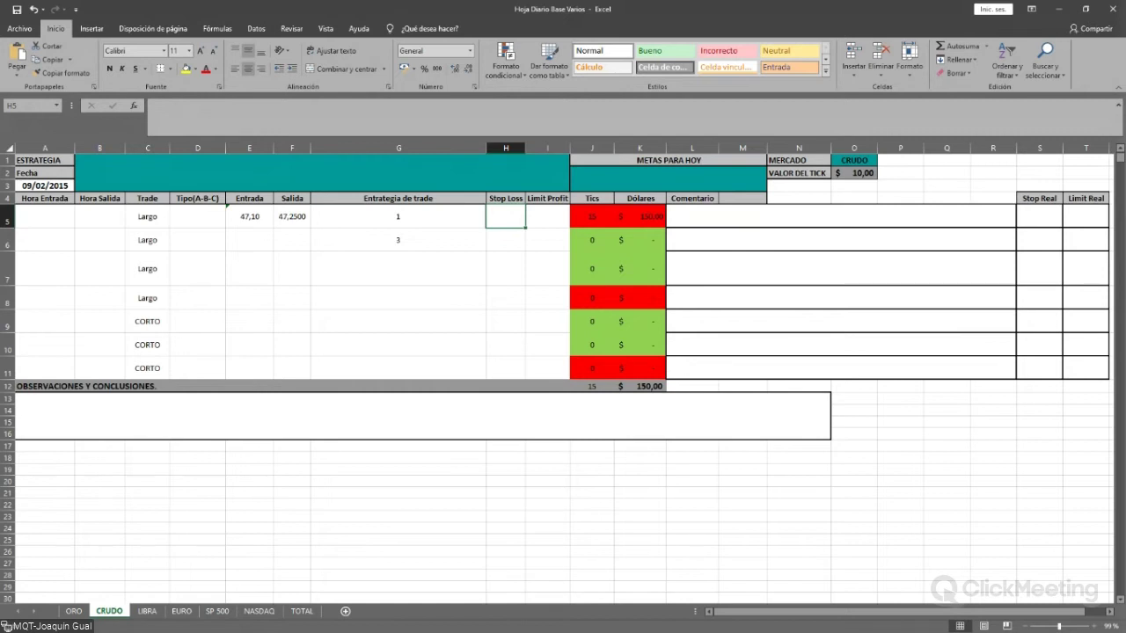
text(10)
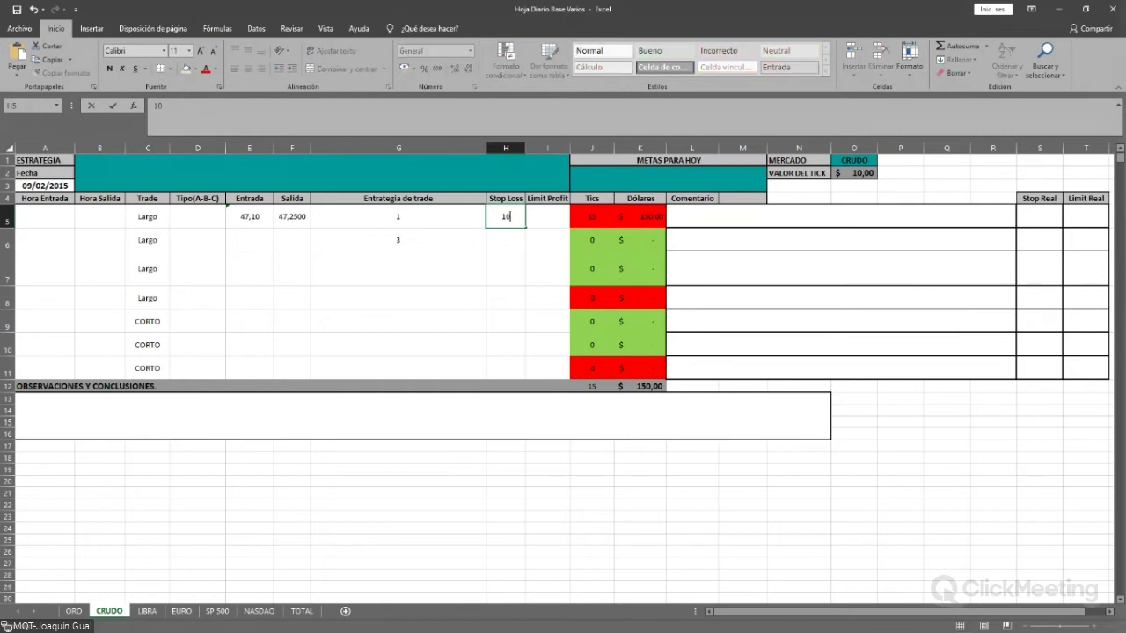
key(Tab)
text(15)
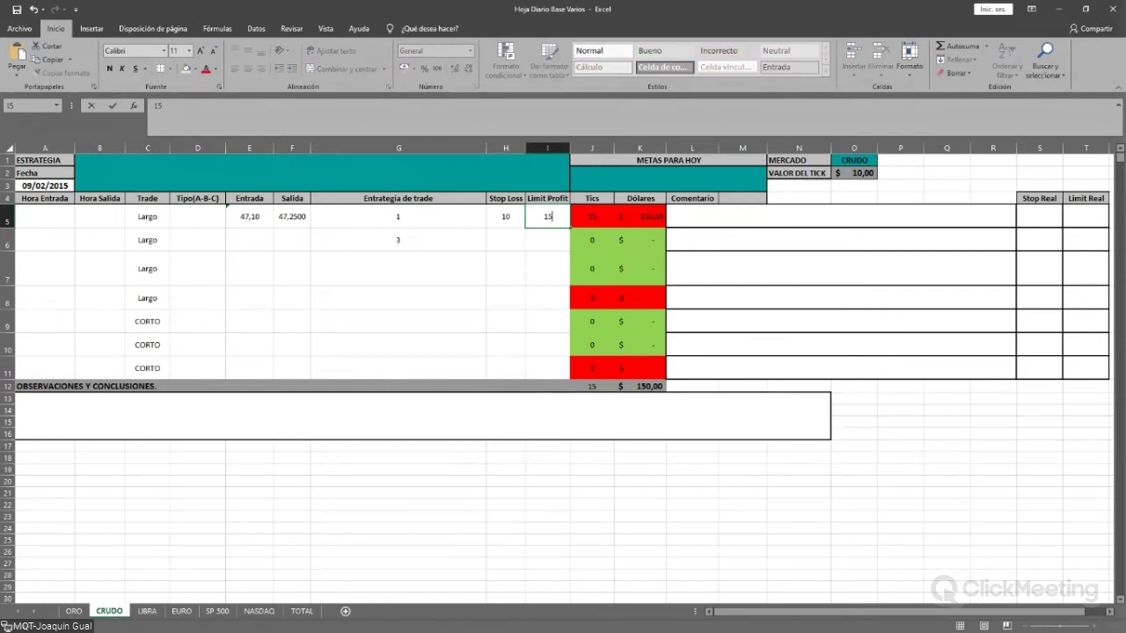
key(Tab)
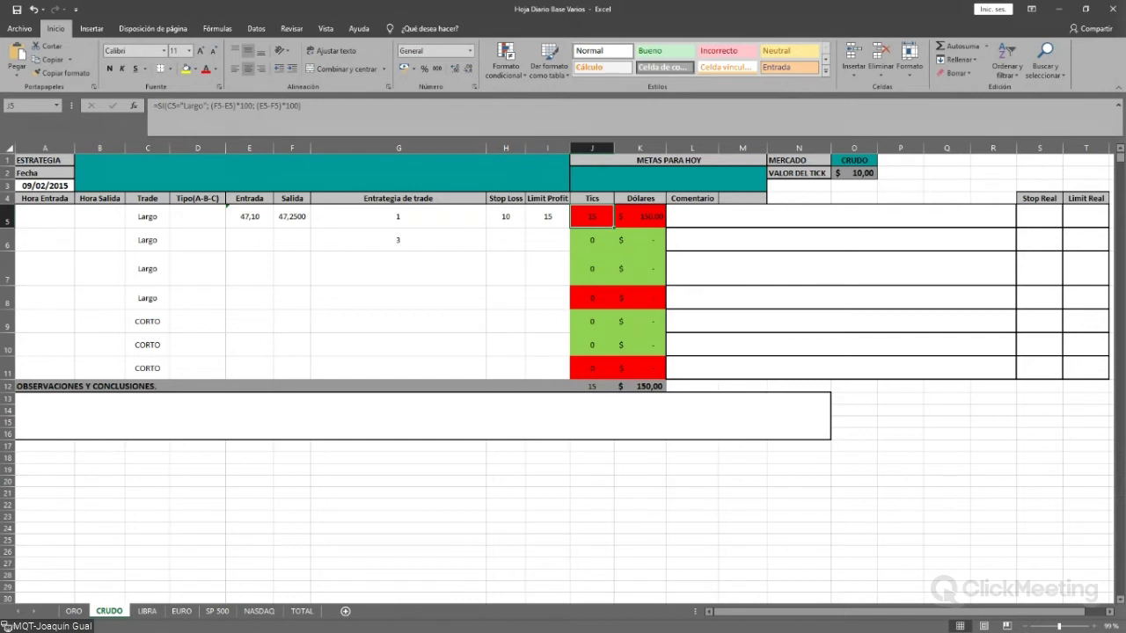
Review the Stop Real and Limit Real cells of the first trade alongside its Stop Loss, Entrada and Salida values.
click(1039, 216)
click(1085, 216)
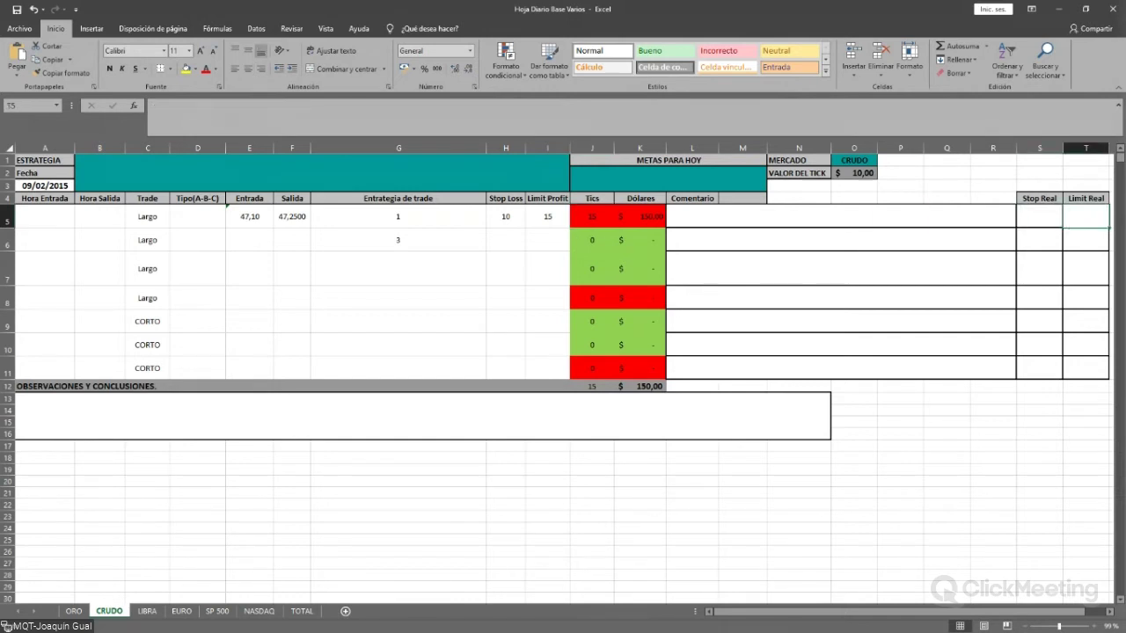
click(1039, 216)
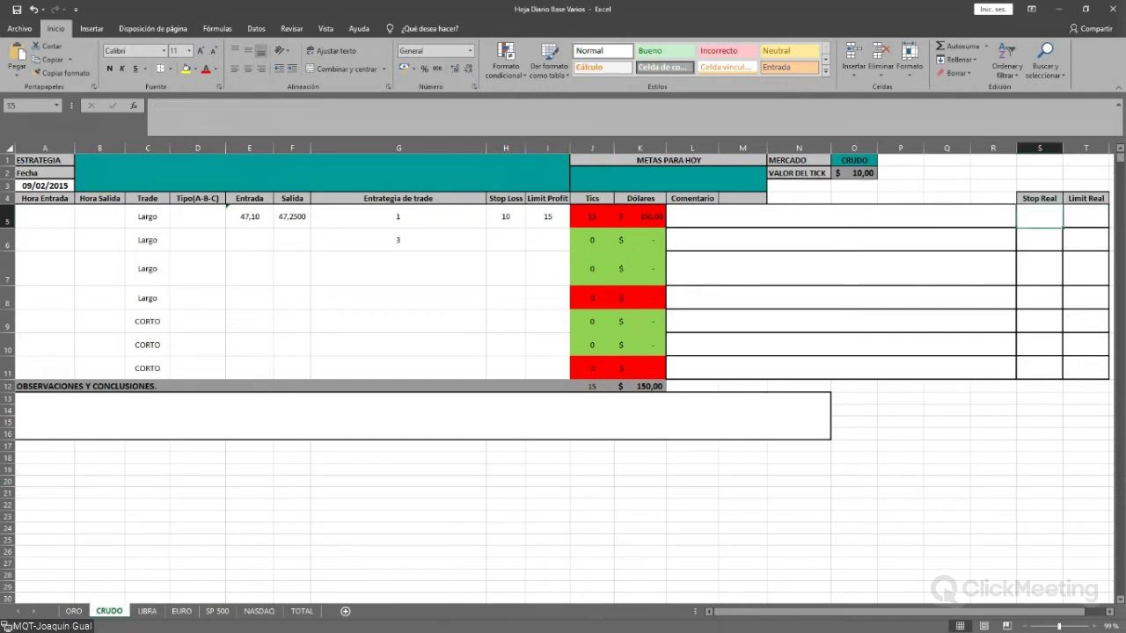
click(248, 216)
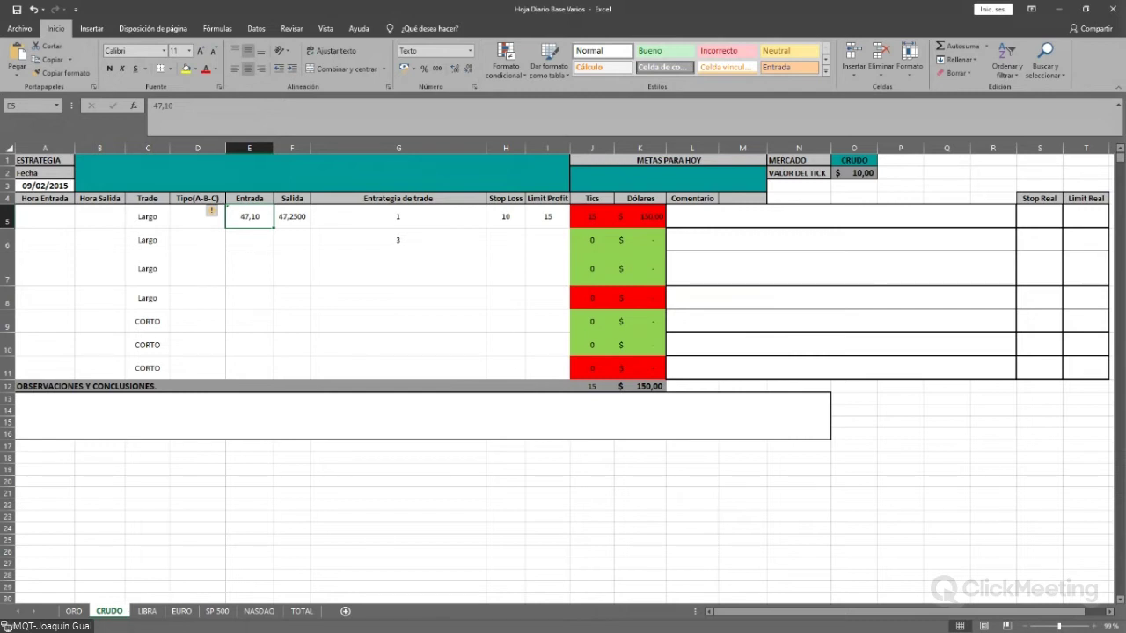
click(591, 516)
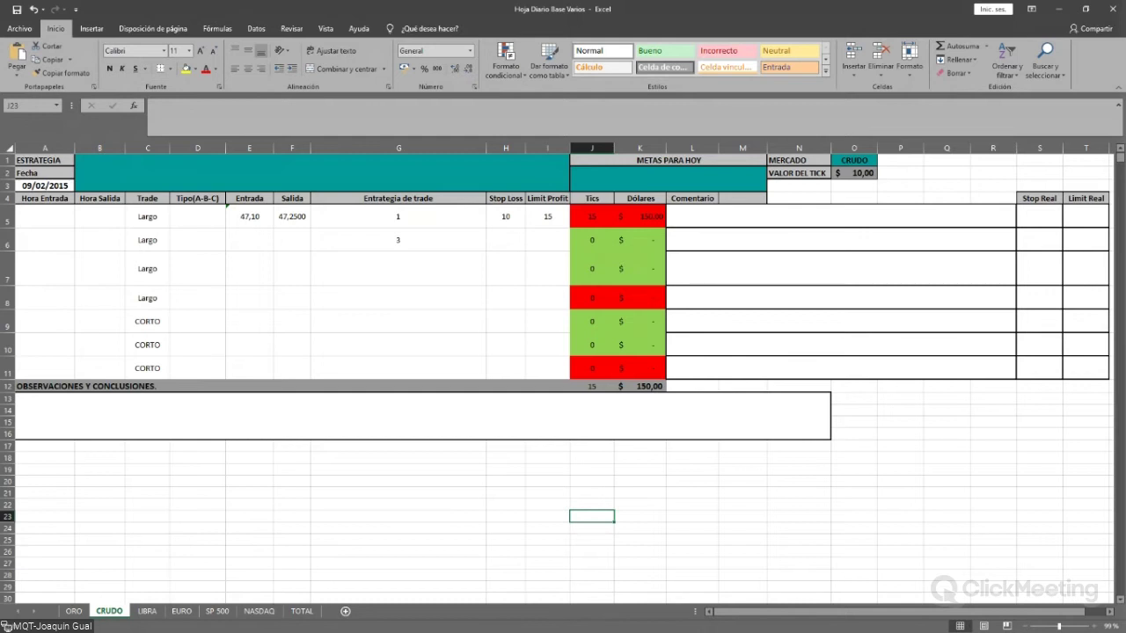
click(1039, 215)
click(1085, 215)
click(1039, 216)
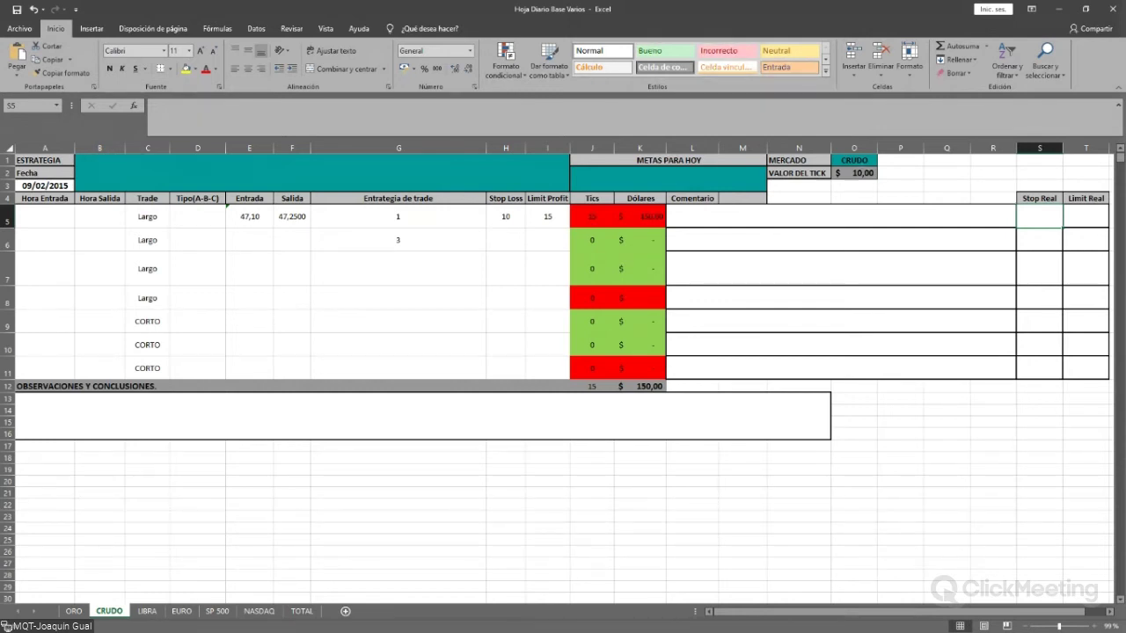
click(505, 216)
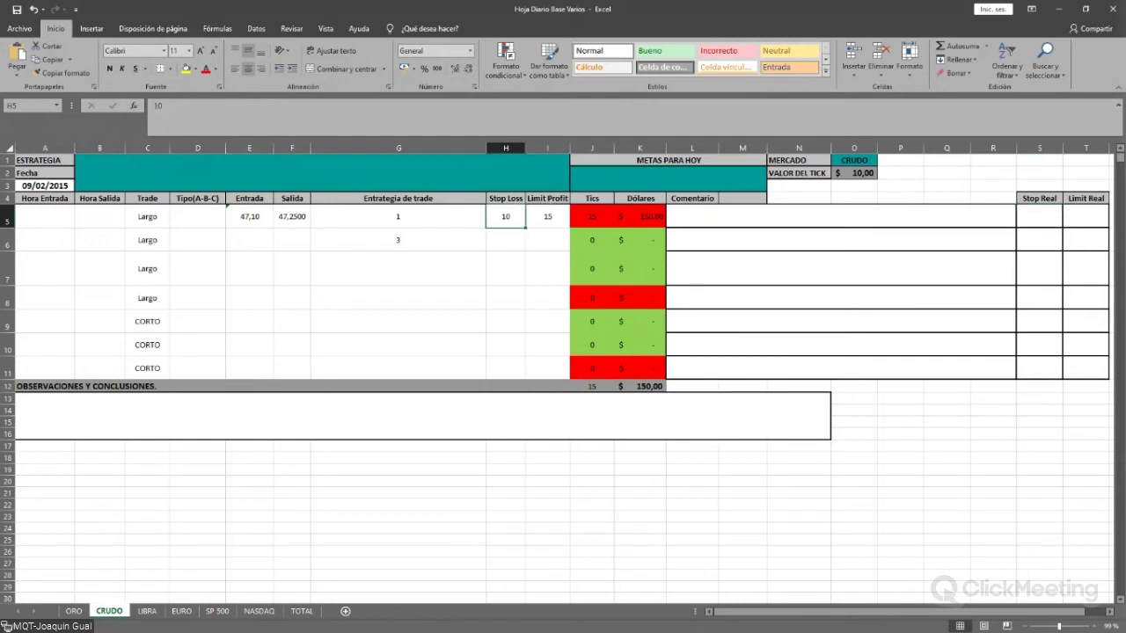
drag(250, 216, 292, 217)
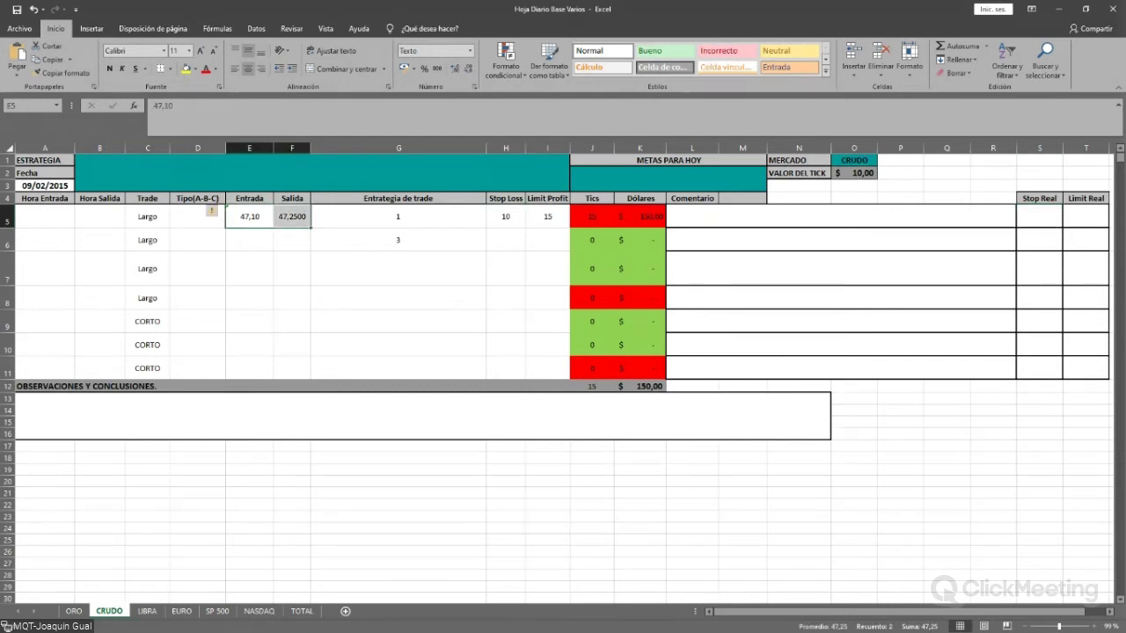
Enter 5 as the Stop Real and 22 as the Limit Real of the first trade.
click(1039, 216)
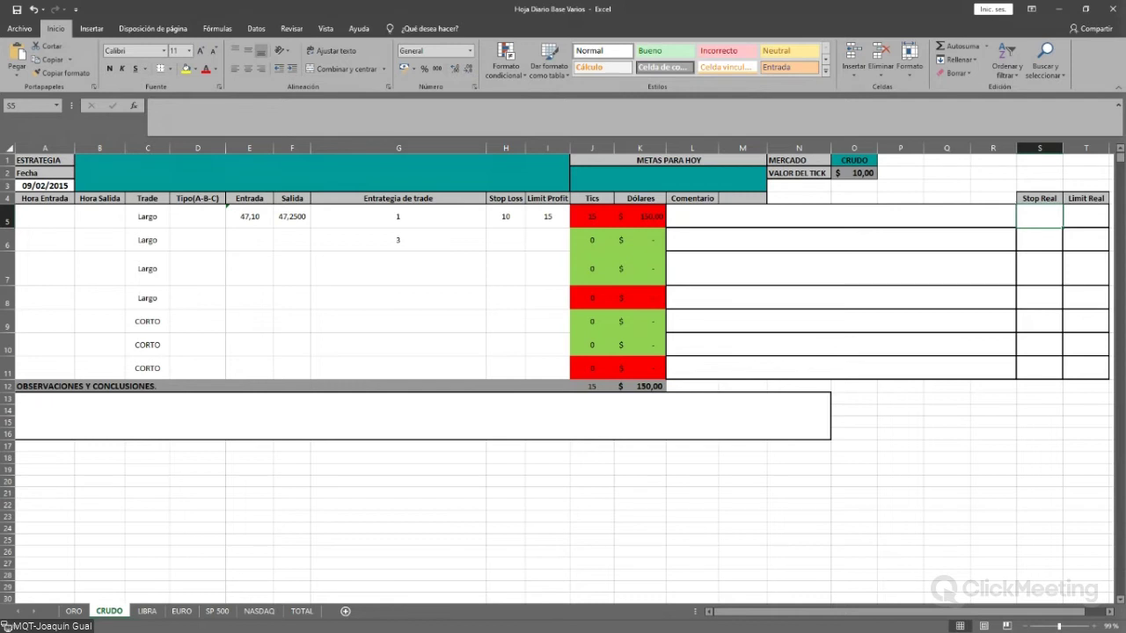
text(5)
key(Tab)
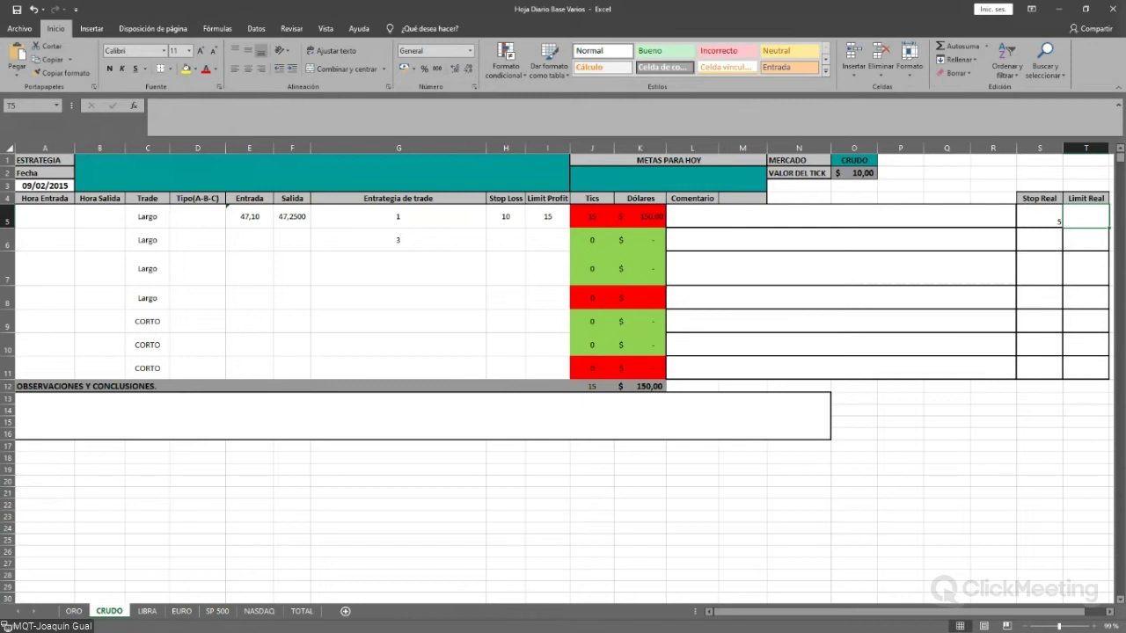
click(591, 216)
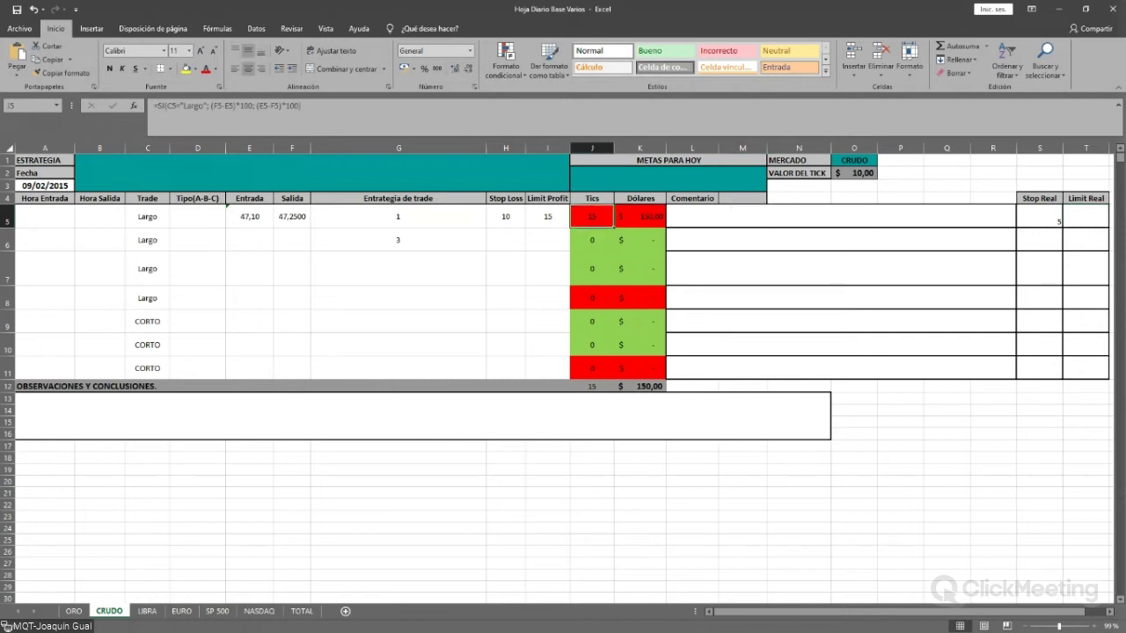
click(1086, 216)
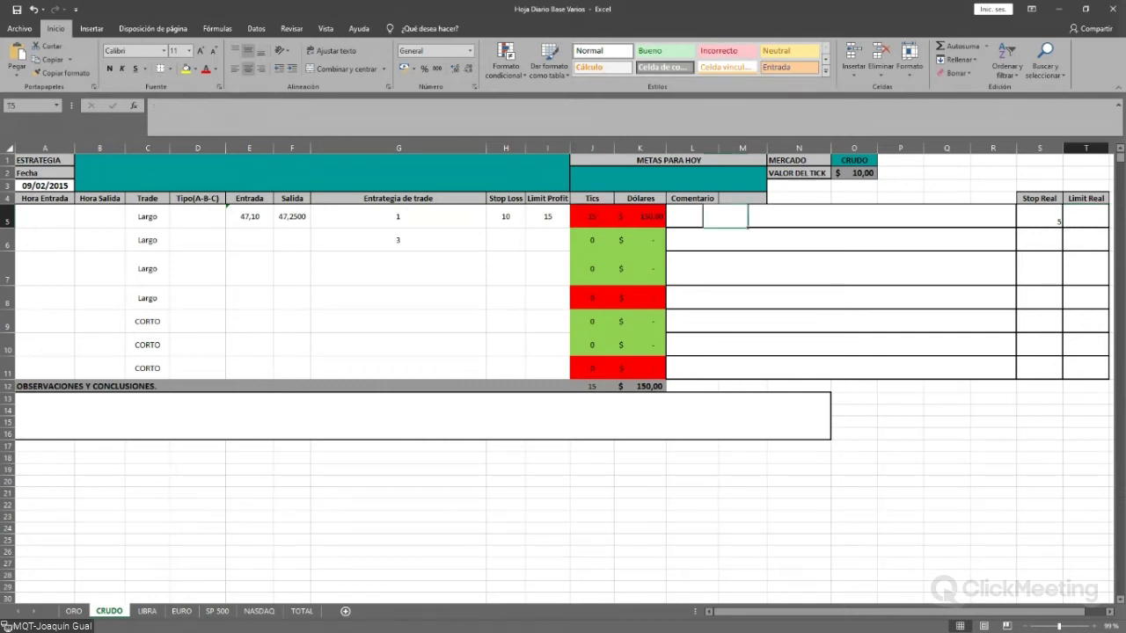
text(22)
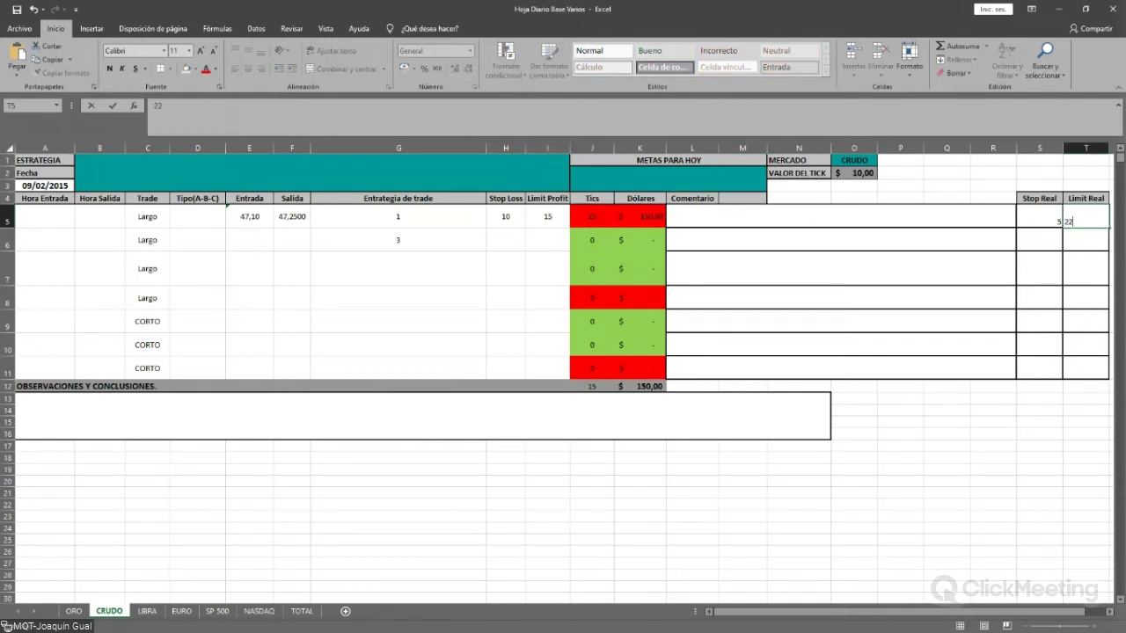
key(Return)
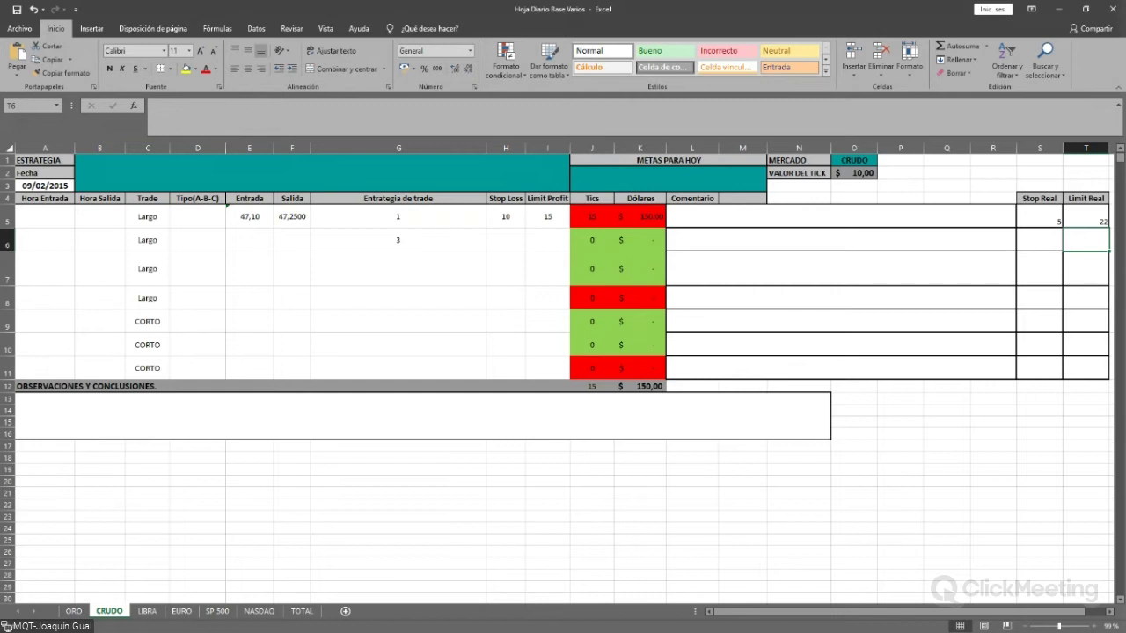
Fill in the Tipo(A-B-C) column with A, B and C for the first three trade rows.
drag(197, 216, 197, 367)
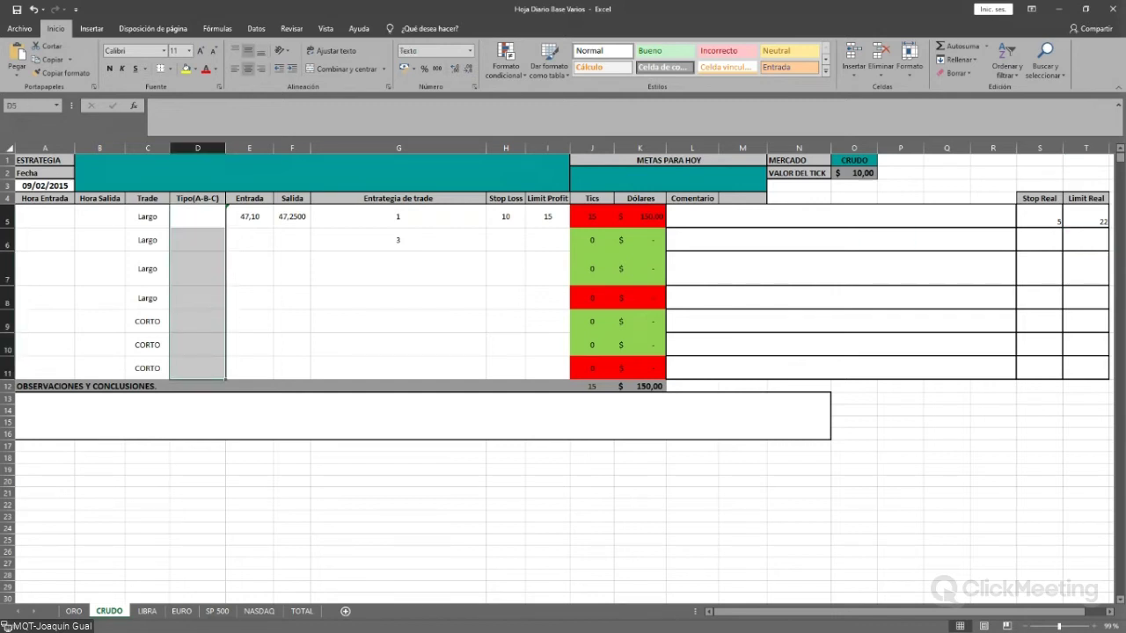
click(249, 269)
click(197, 216)
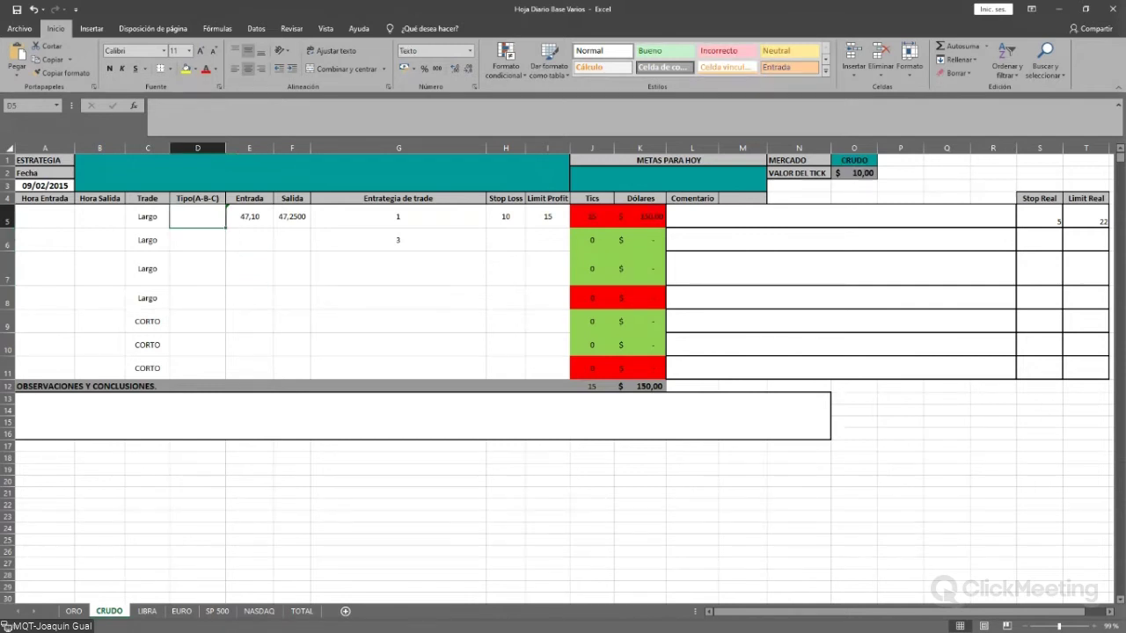
text(A)
key(Return)
text(B)
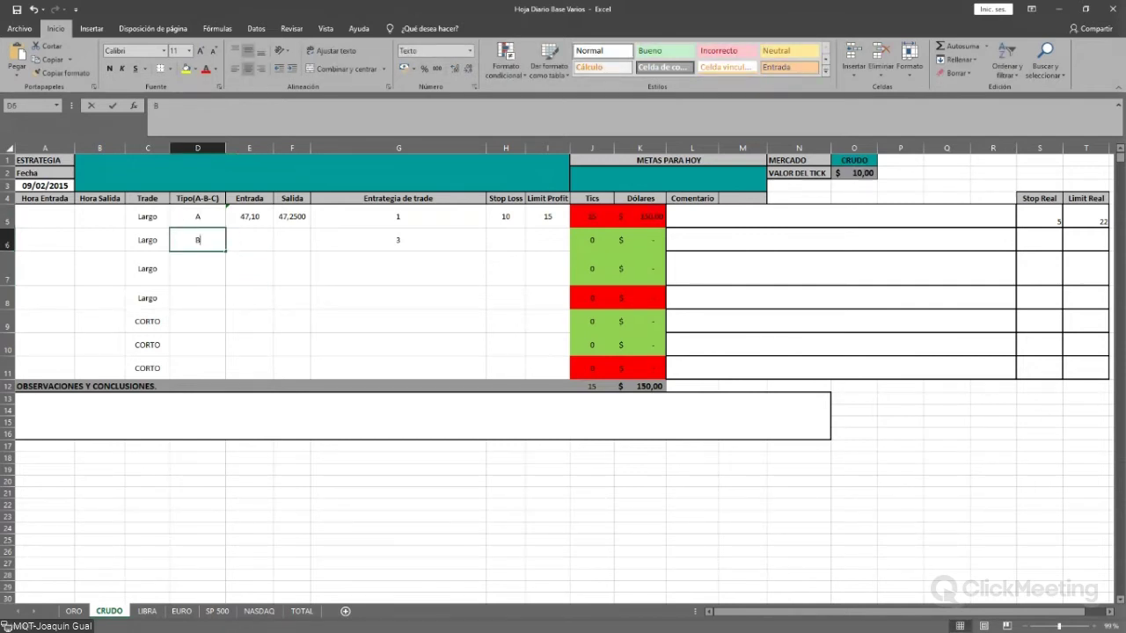
key(Return)
text(C)
key(Up)
key(Up)
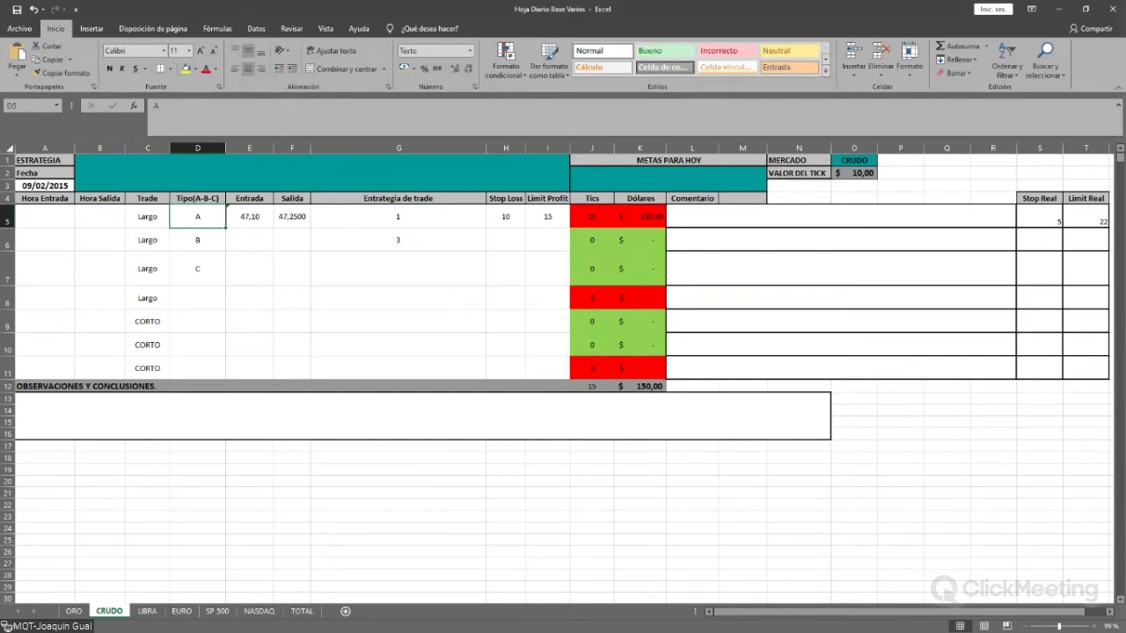
Review the Tipo classifications of the first three trades and the strategy number of the second trade.
click(197, 240)
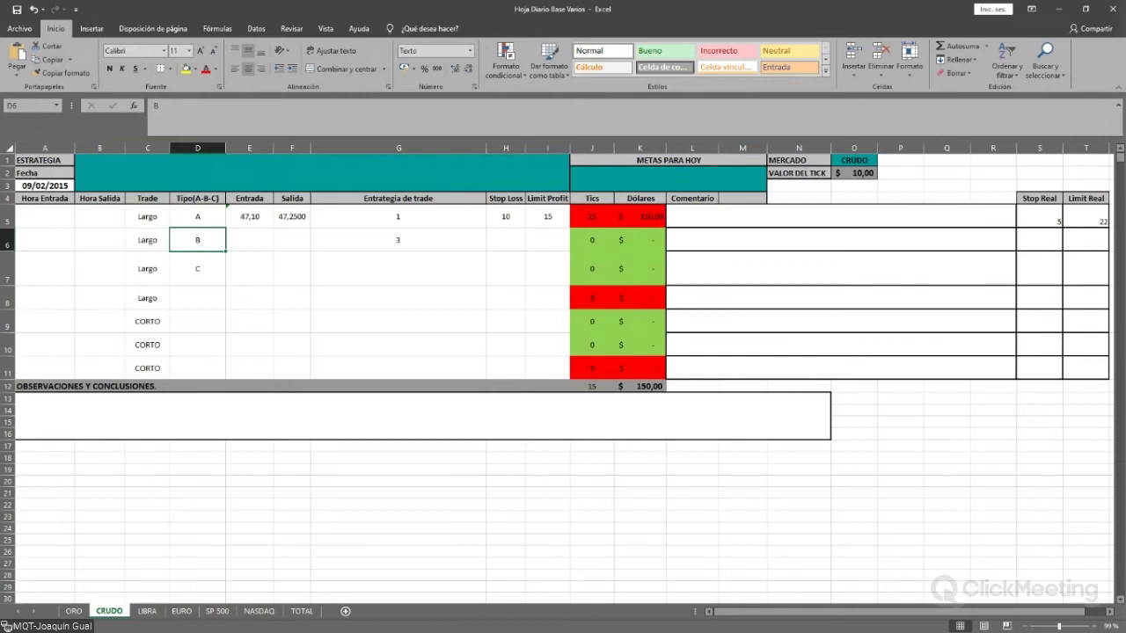
click(197, 268)
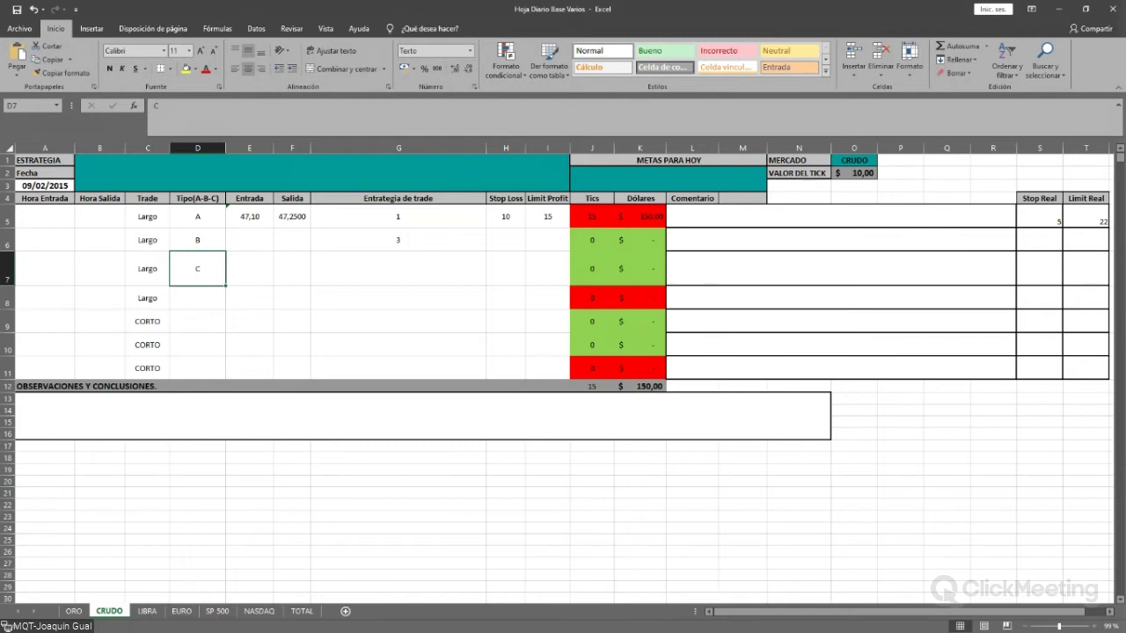
click(398, 239)
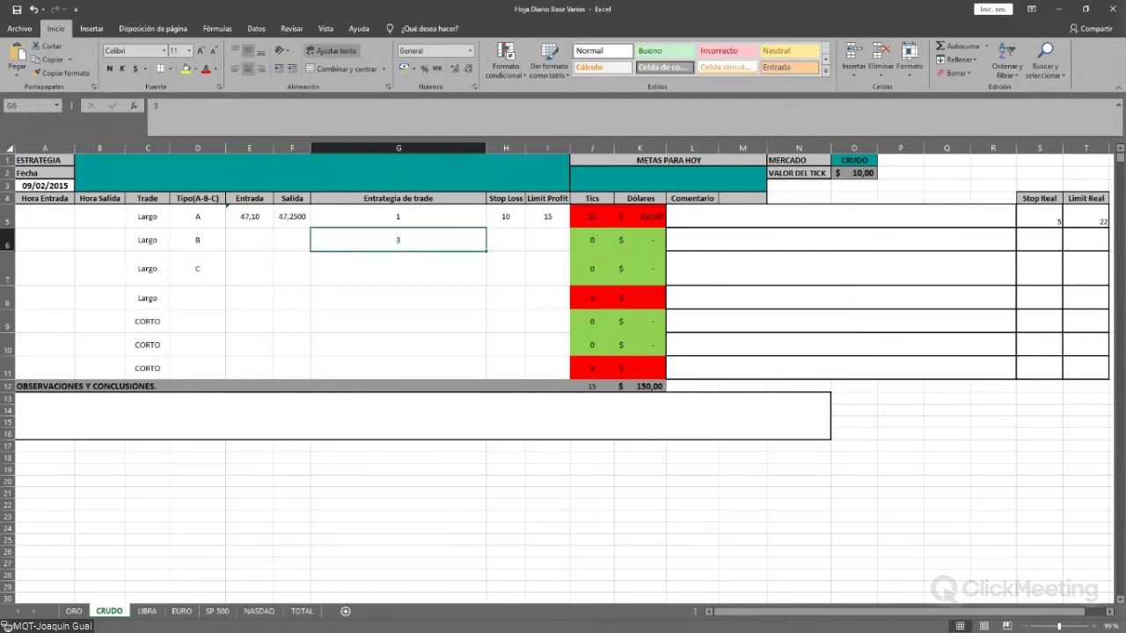
click(197, 268)
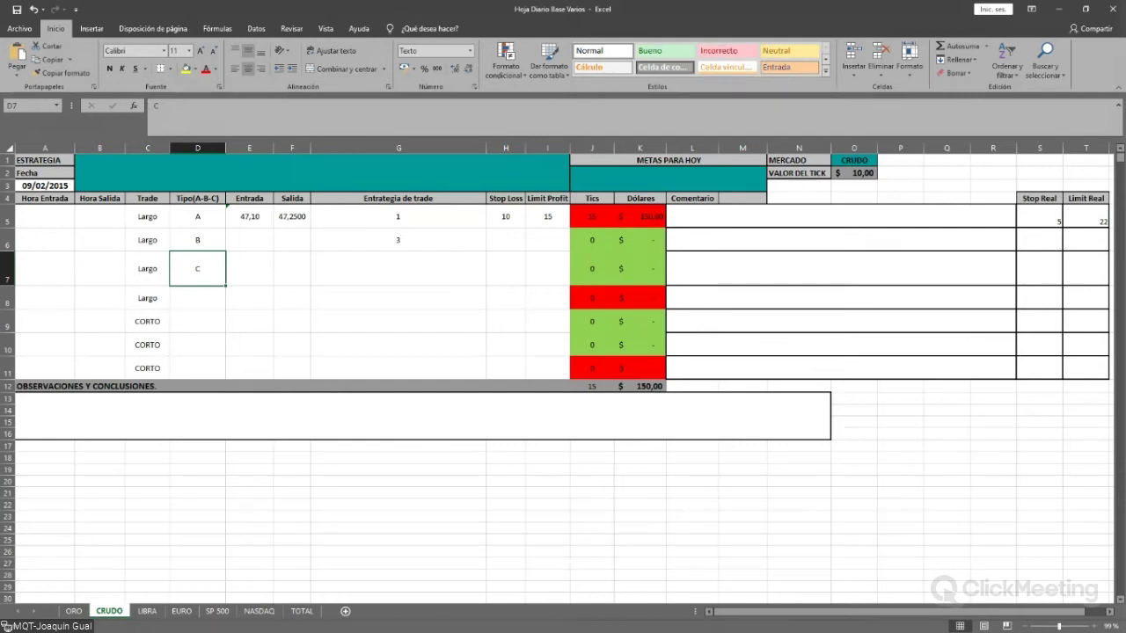
click(197, 297)
drag(197, 216, 197, 268)
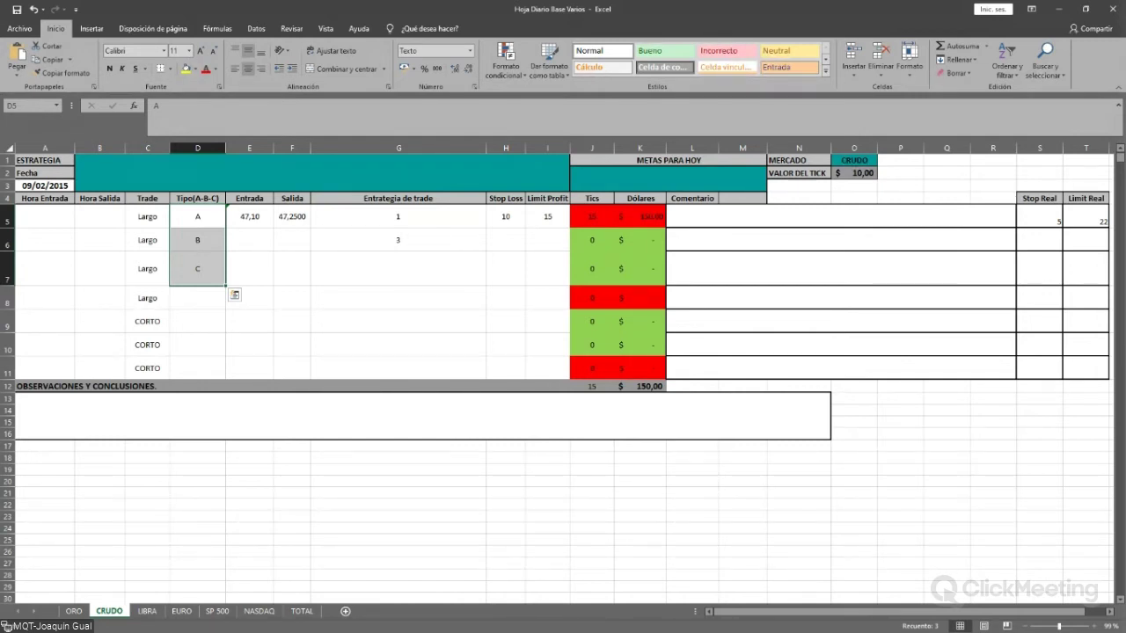
click(197, 457)
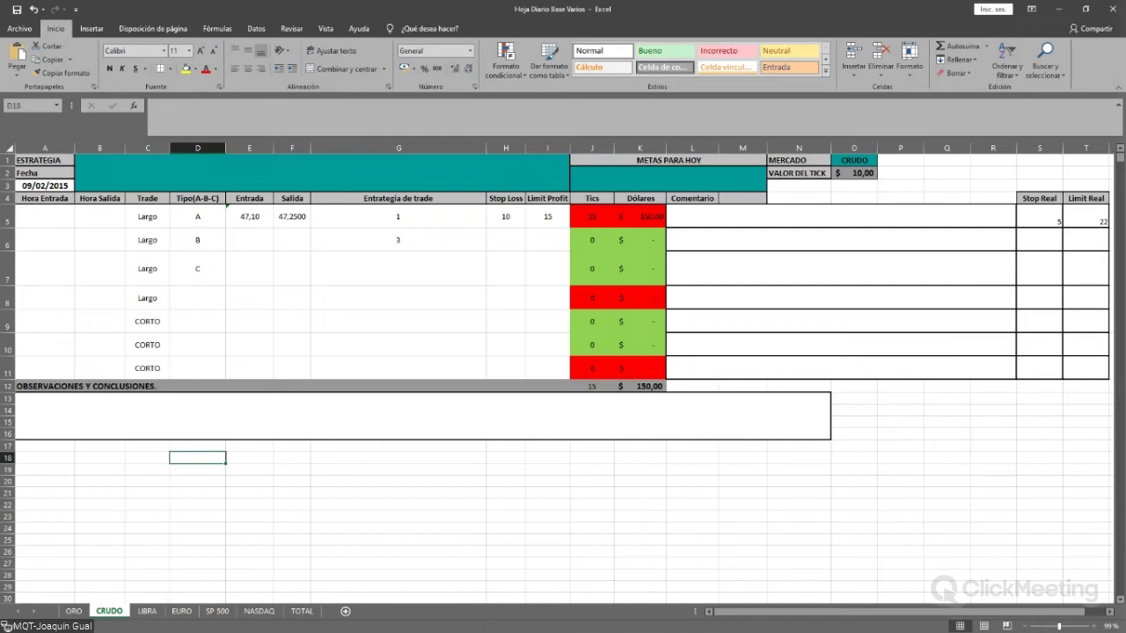
click(197, 216)
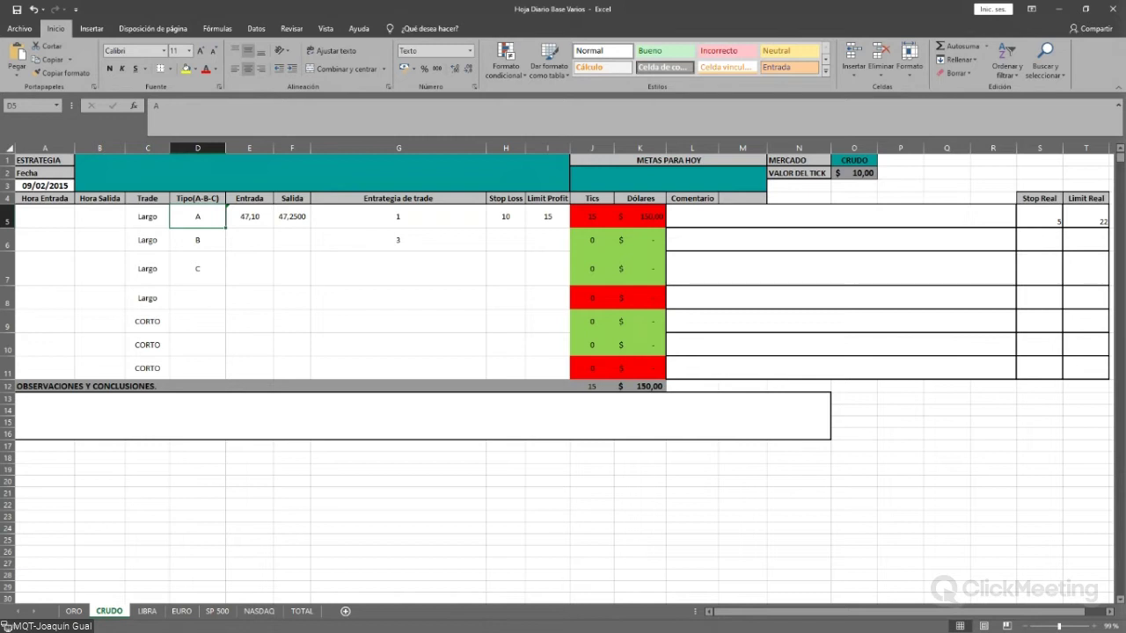
Look over the complete first trade row and select its empty Comentario cell.
click(841, 216)
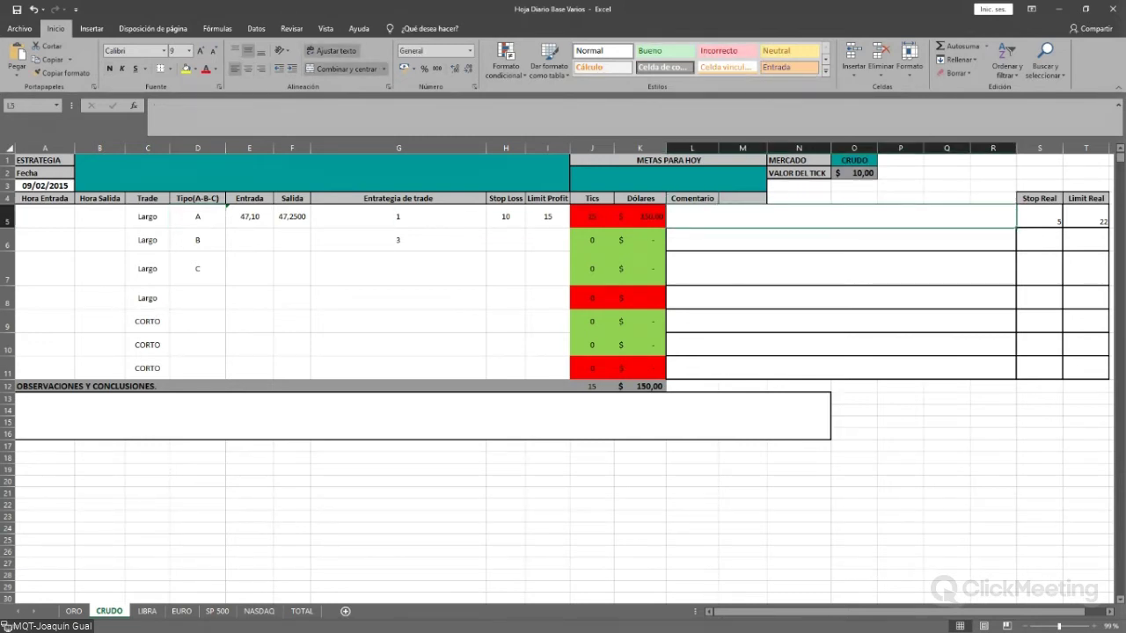
click(7, 220)
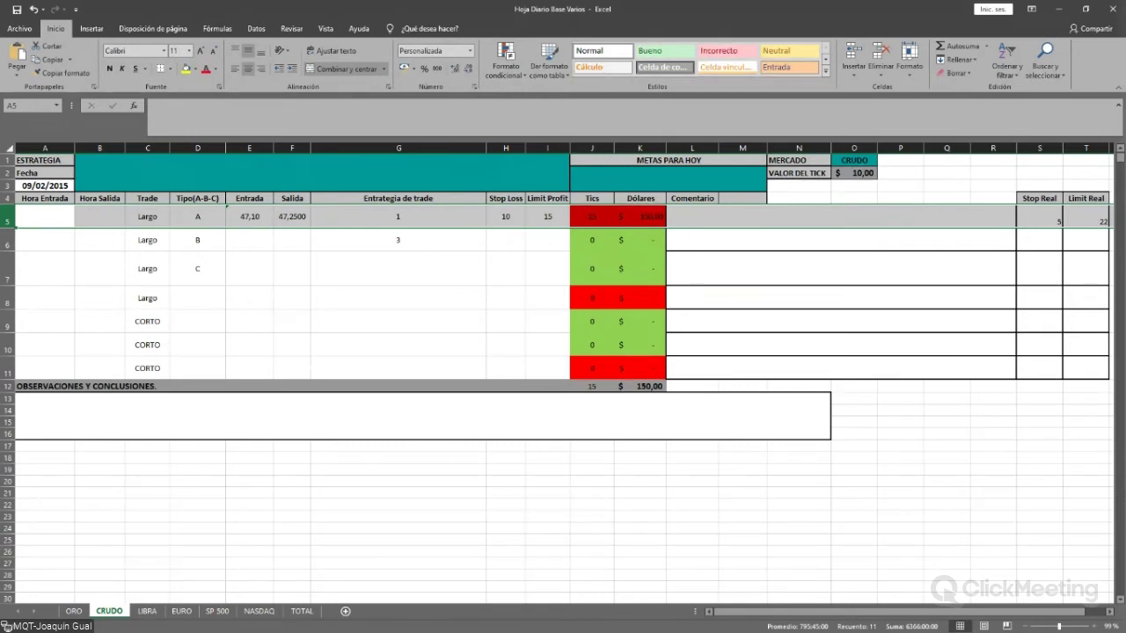
click(398, 481)
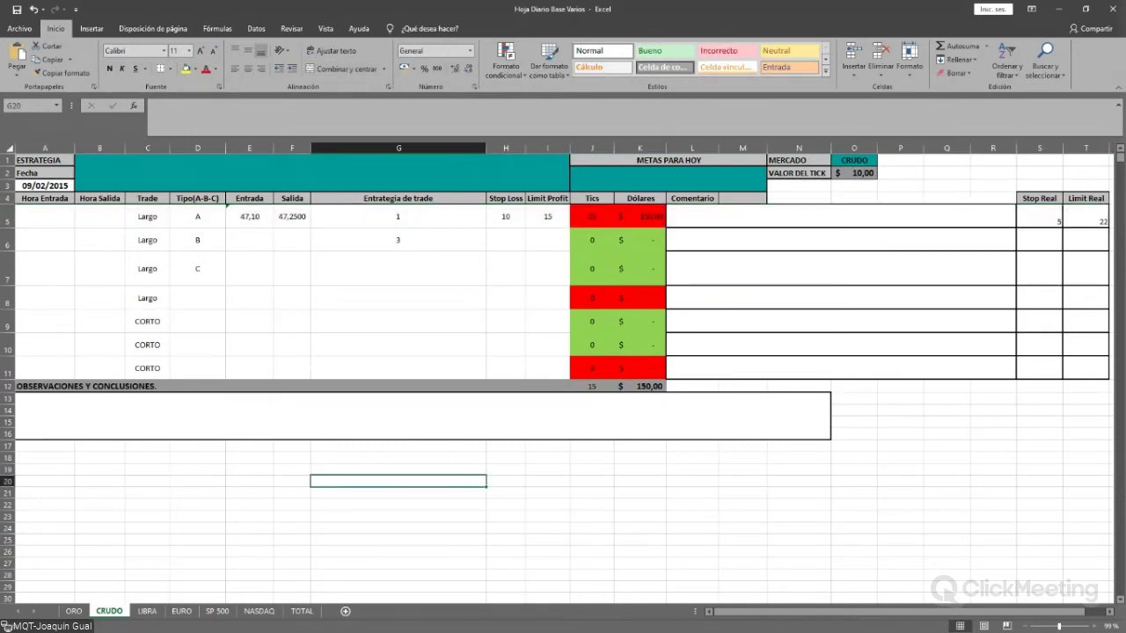
click(851, 217)
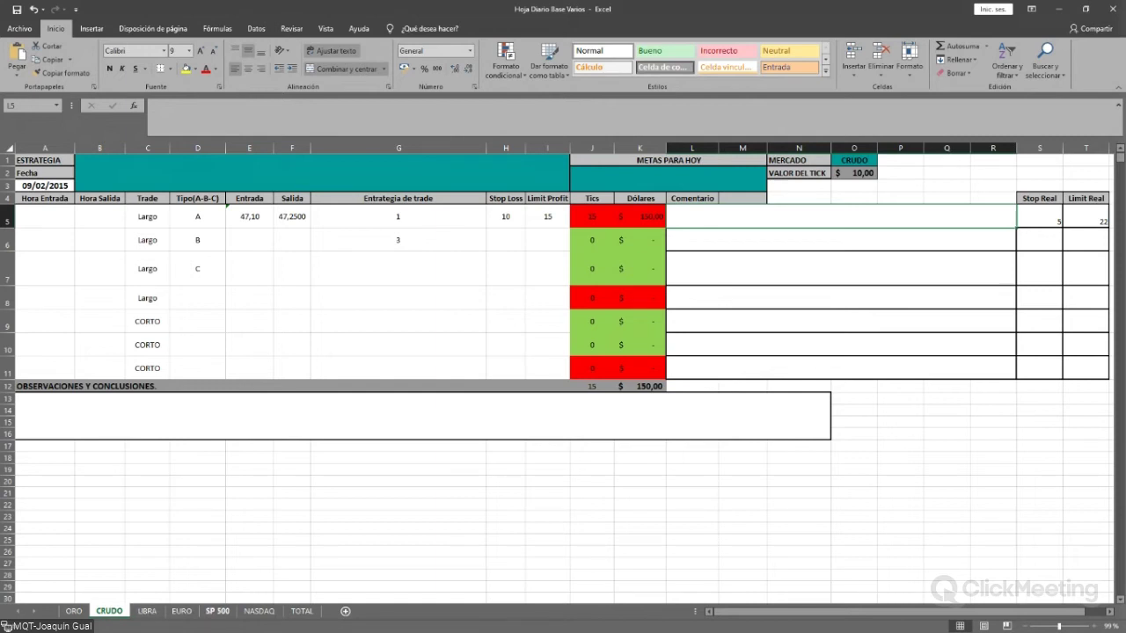
Check the CRUDO market's result and the overall dollar total on the TOTAL sheet.
click(301, 610)
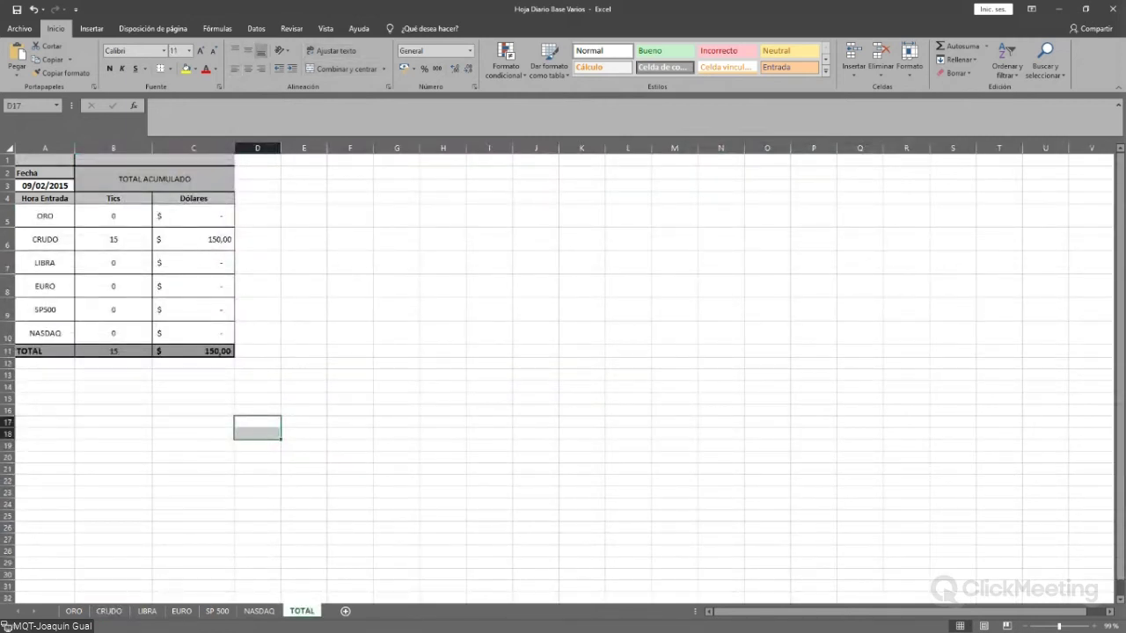
click(45, 239)
click(193, 240)
click(193, 351)
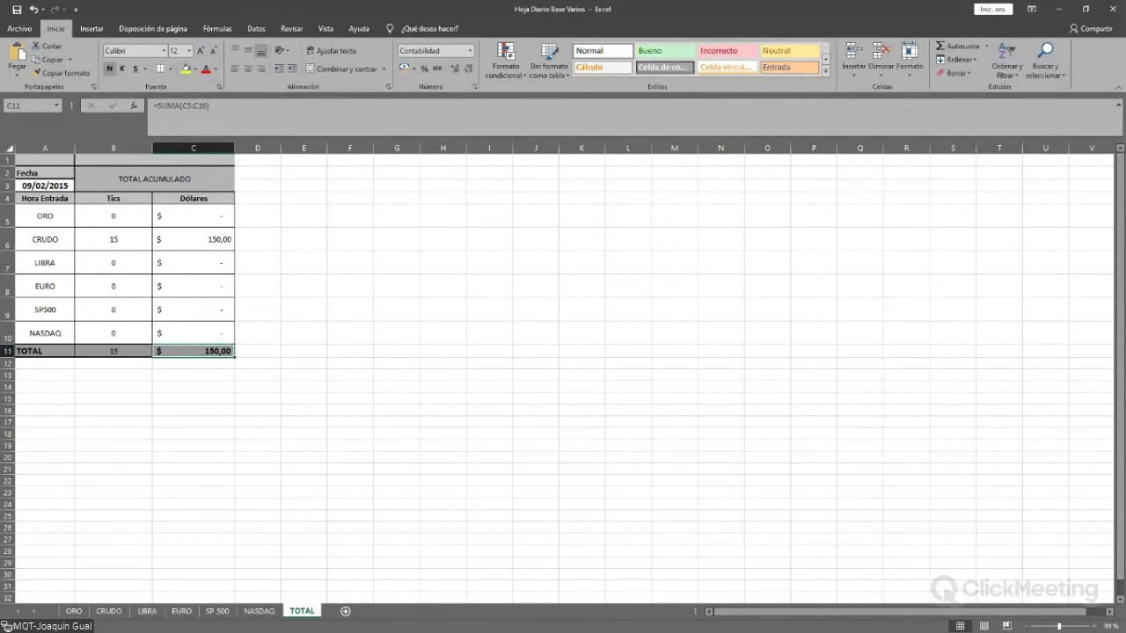
Return to the CRUDO sheet and try inserting a picture from this device at cell B19, below the observations box.
click(109, 610)
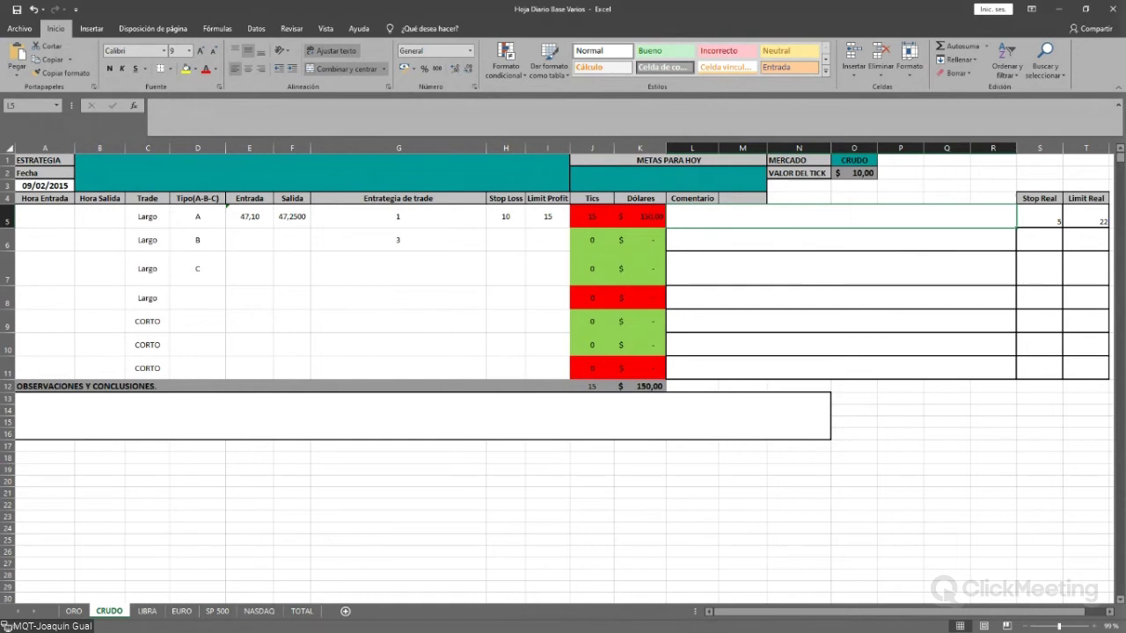
scroll(563, 352, down, 2)
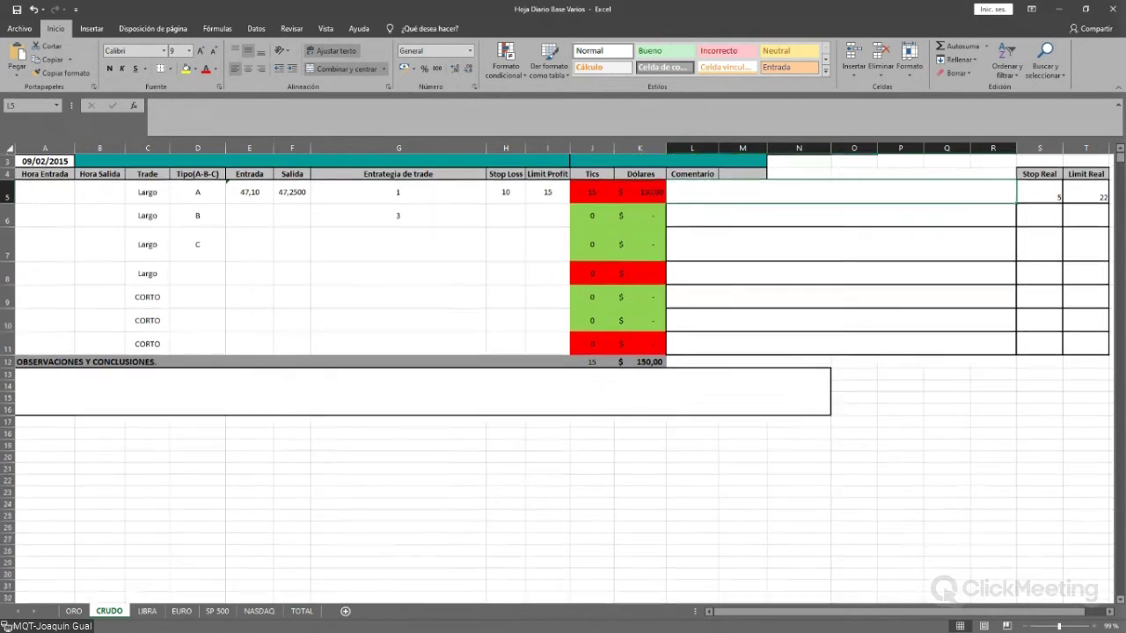
click(99, 372)
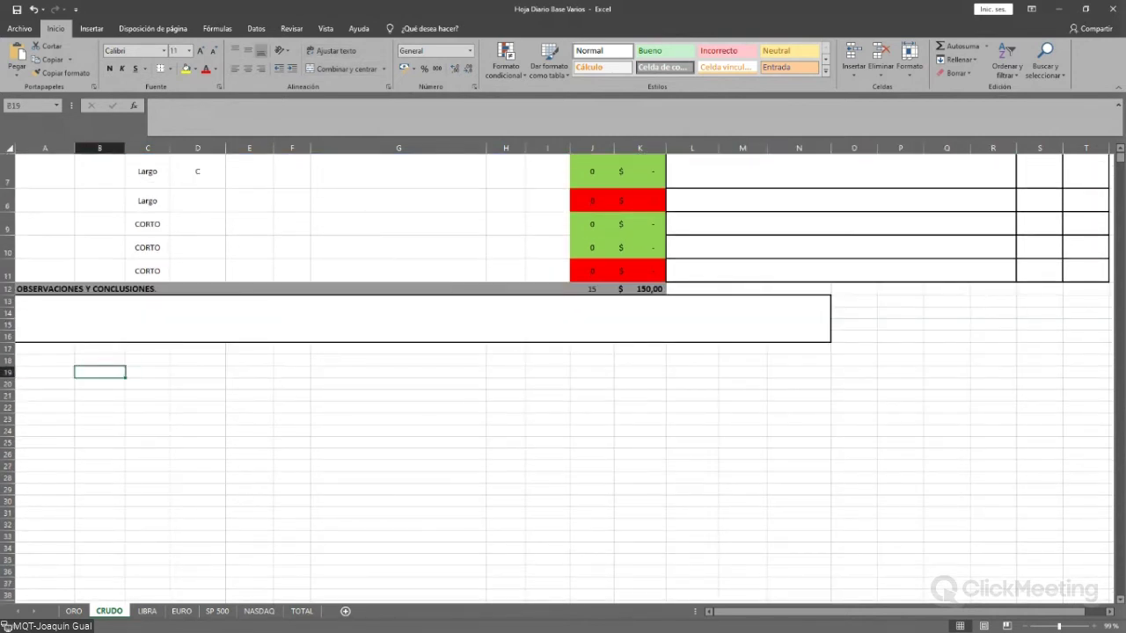
click(91, 28)
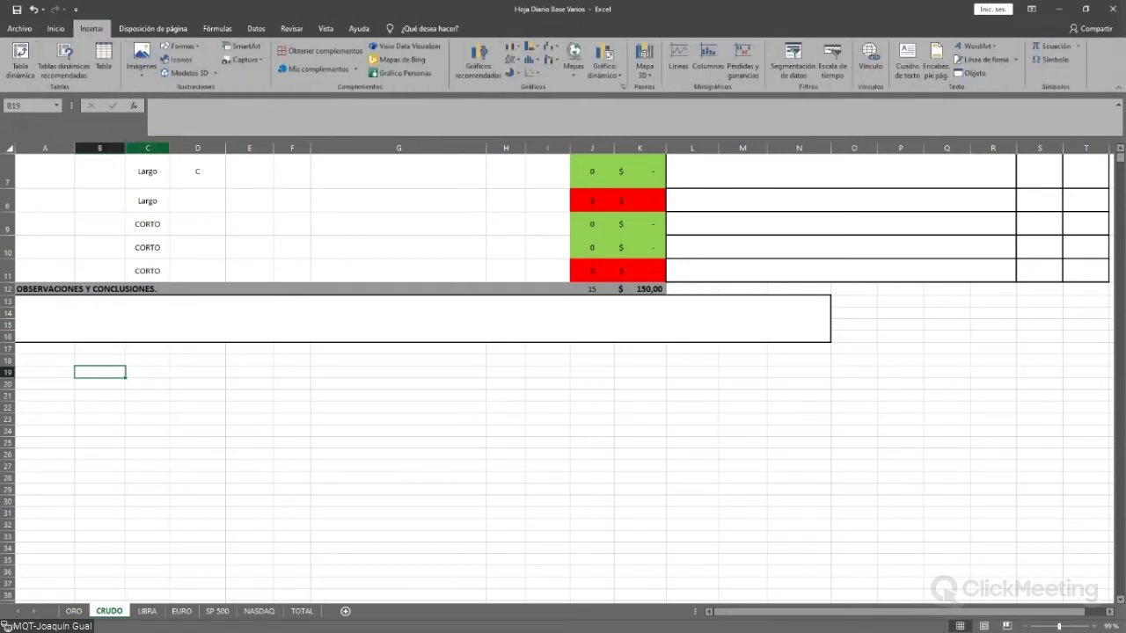
click(141, 60)
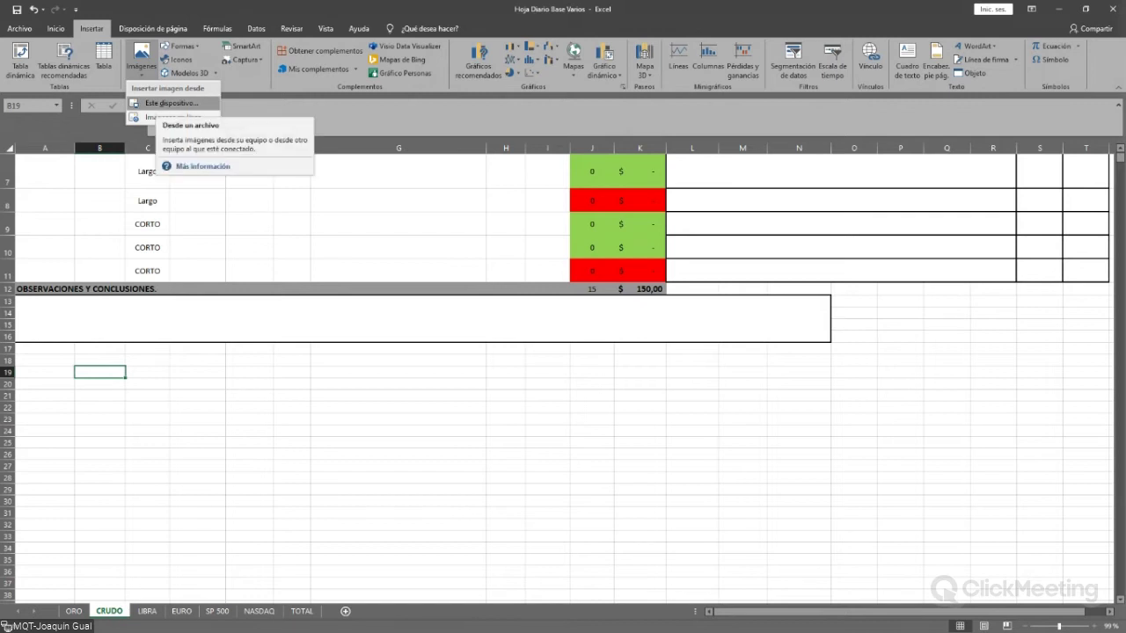
click(172, 103)
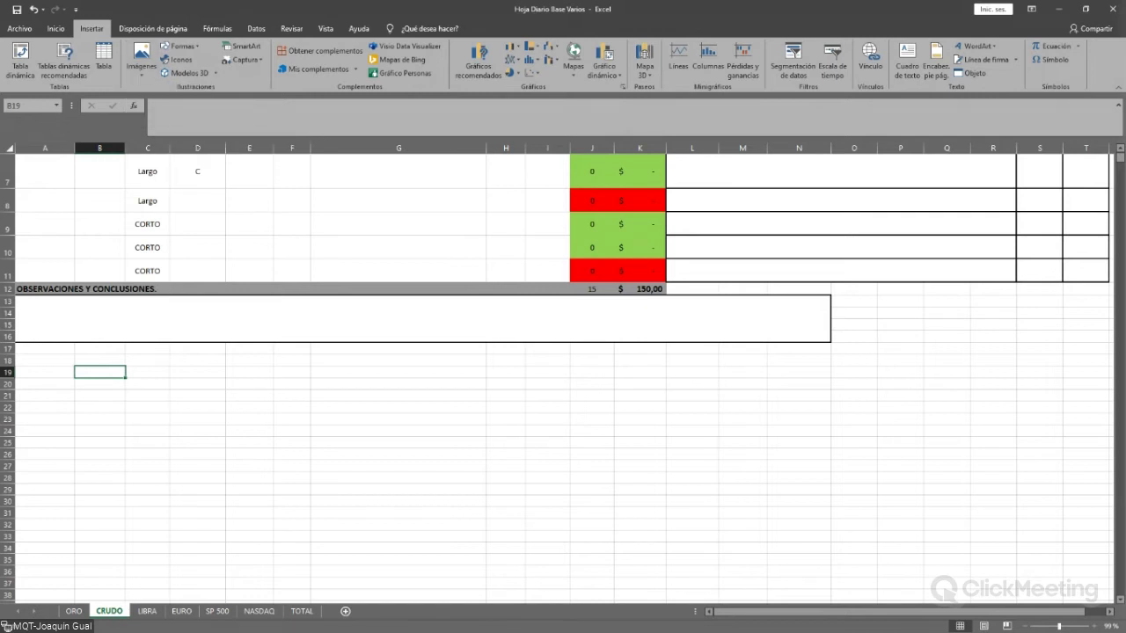
Review the first trade's Entrada and Salida prices, the empty area at B19 and the OBSERVACIONES Y CONCLUSIONES box.
scroll(563, 352, up, 2)
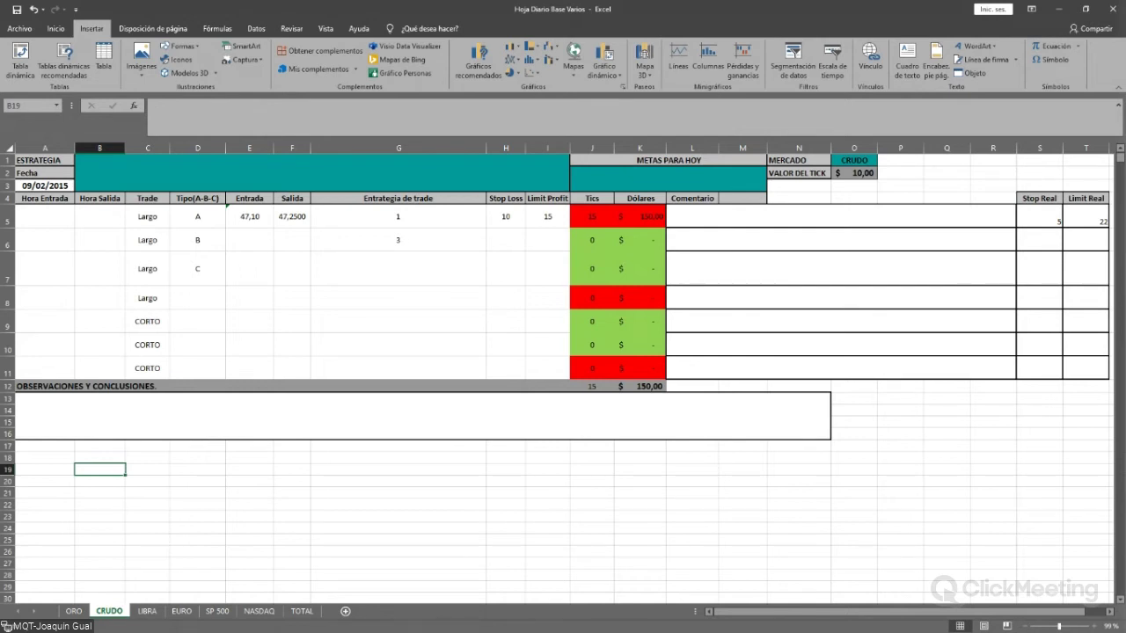
click(248, 217)
click(292, 216)
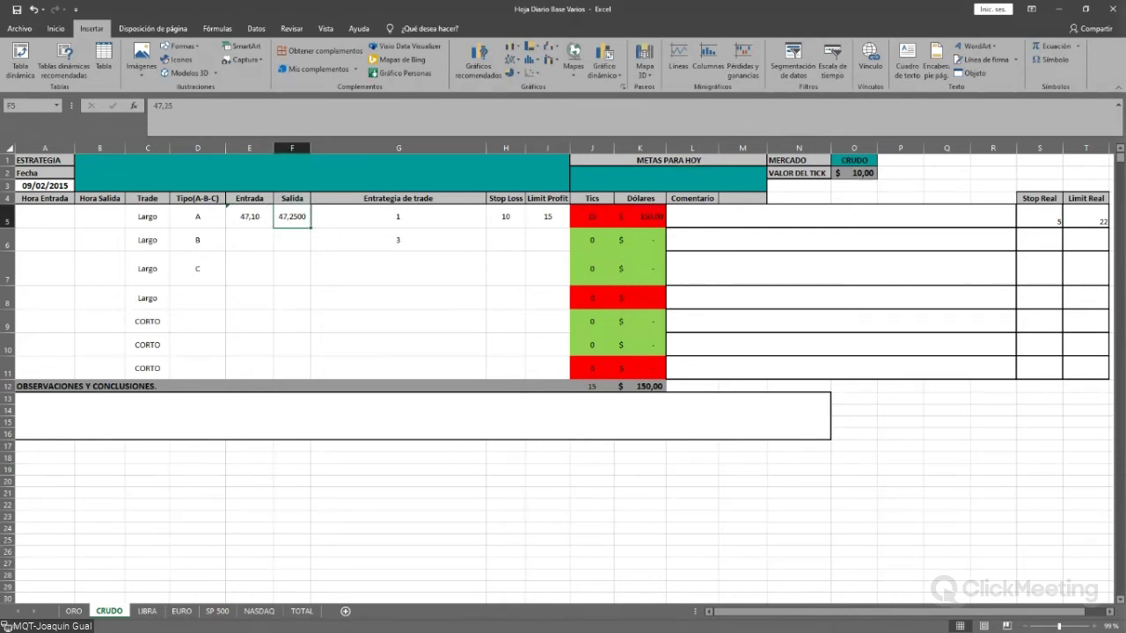
click(99, 468)
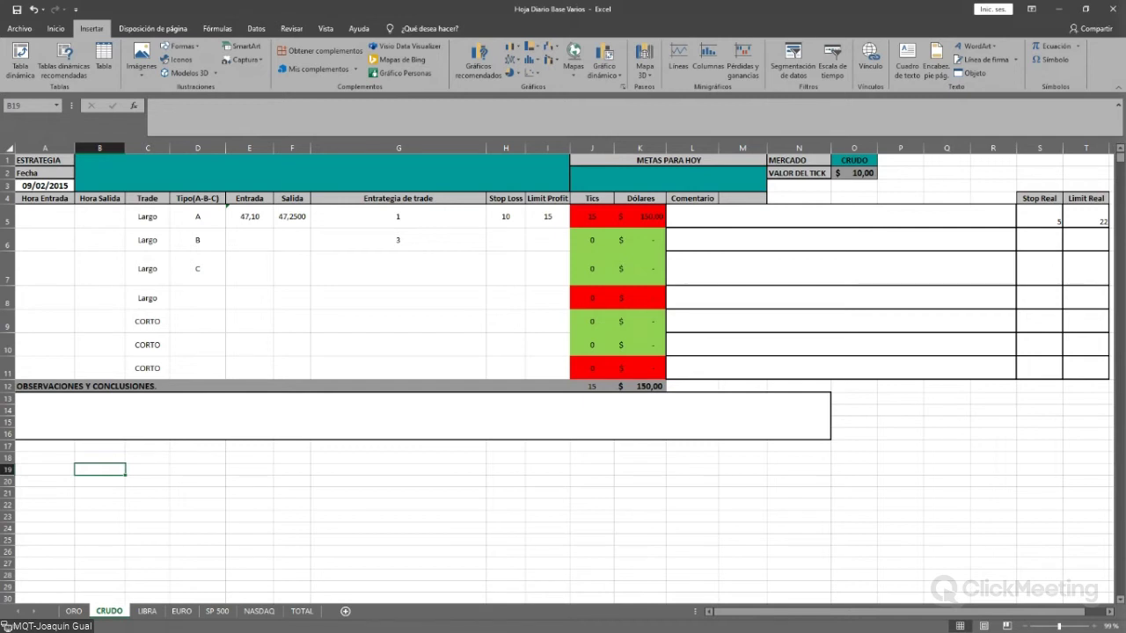
click(422, 415)
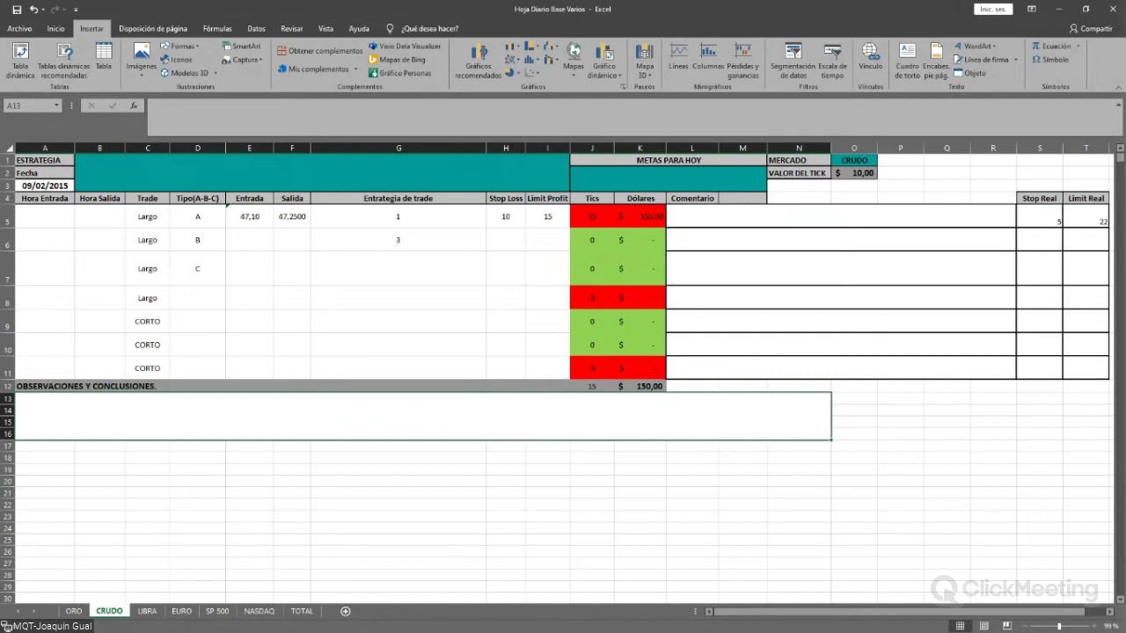
Enter the sample goal "controlare mi impacasfgsdgds" in the merged cell under METAS PARA HOY.
click(667, 160)
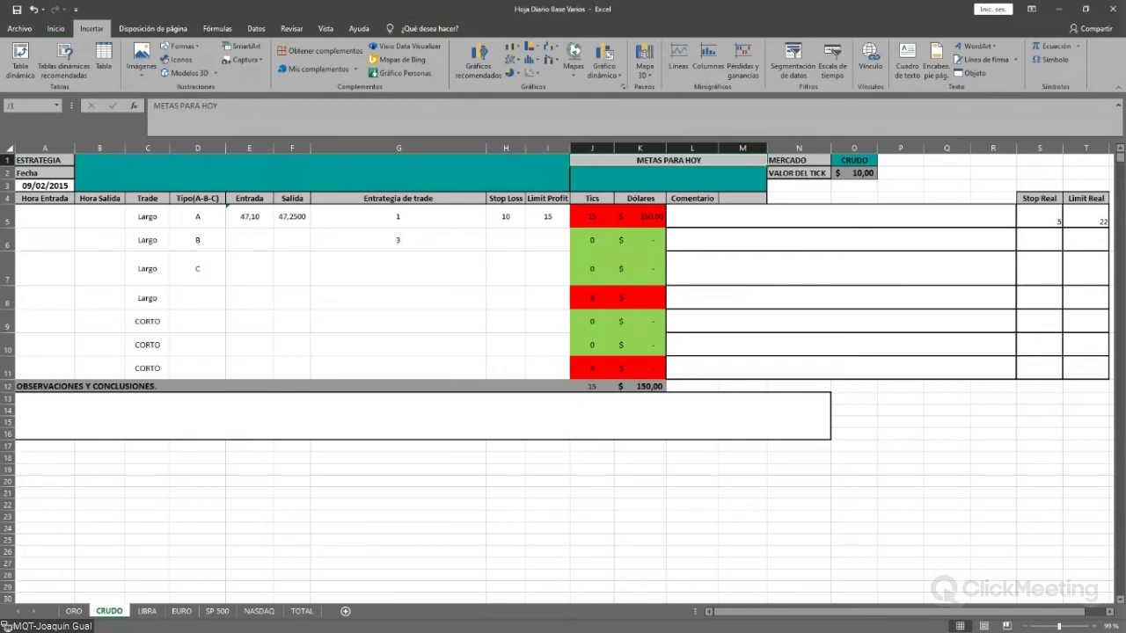
click(668, 179)
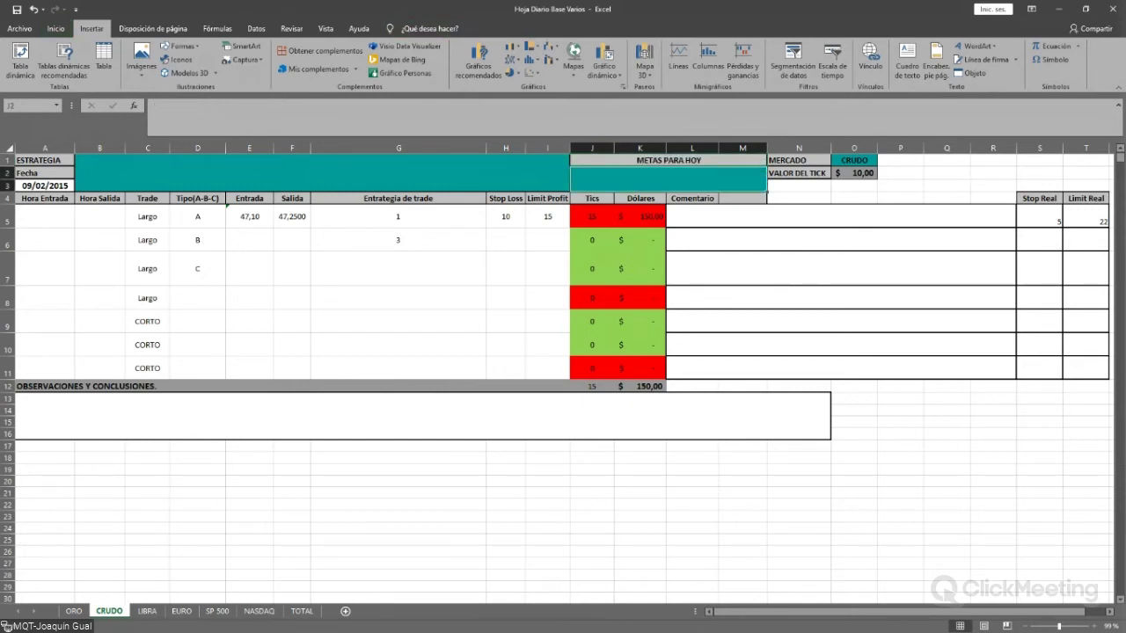
text(con)
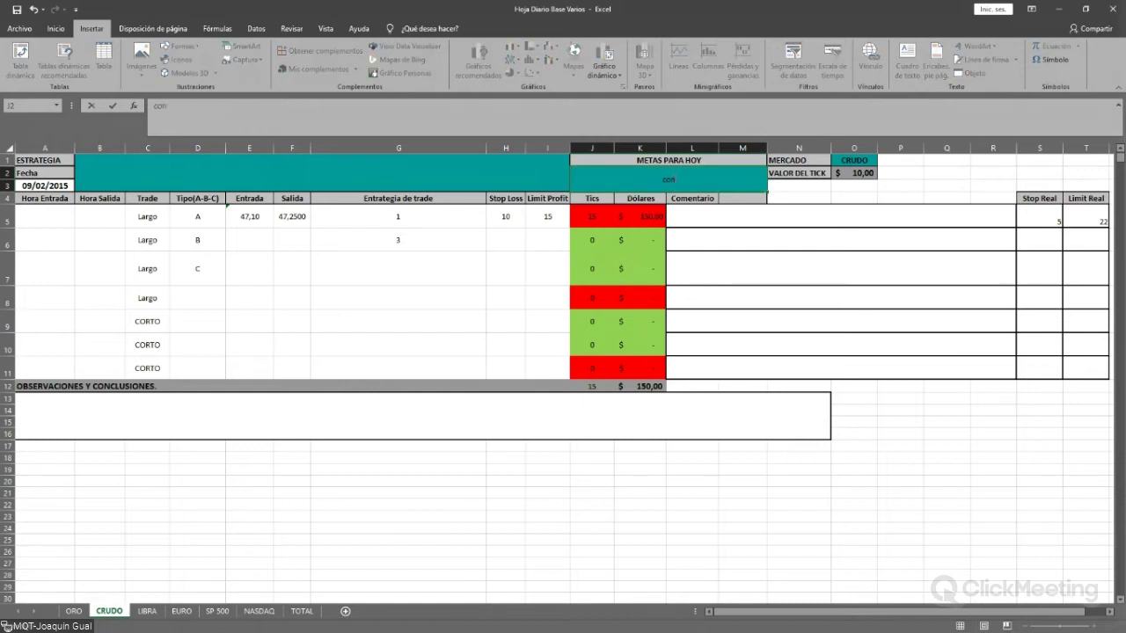
text(trolare mi impacasfgsdgds)
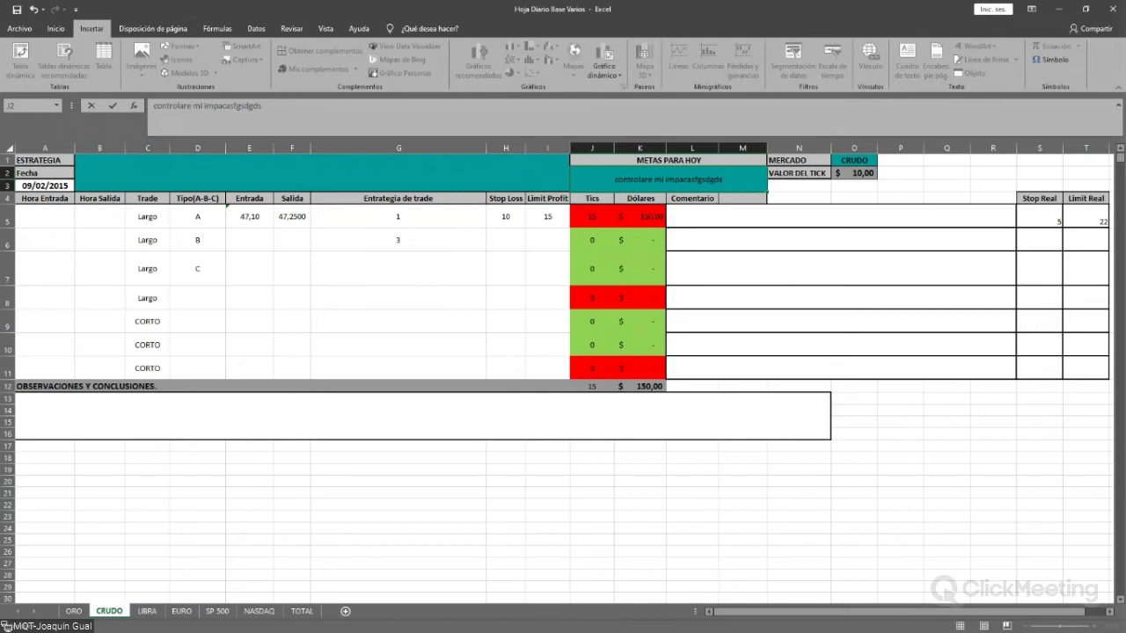
drag(615, 179, 723, 180)
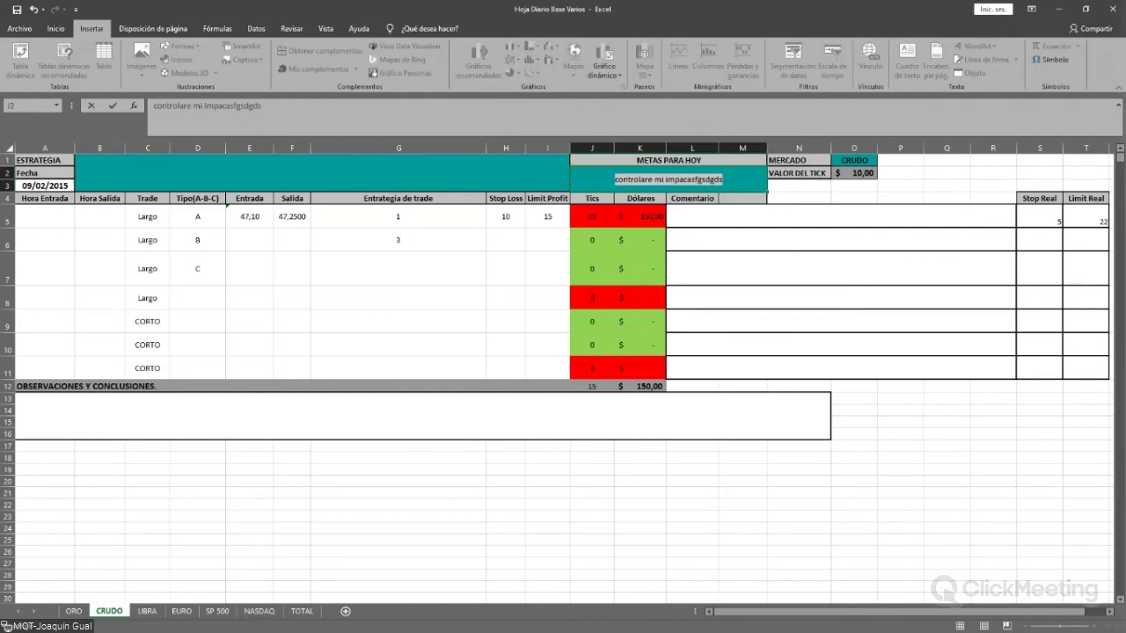
click(639, 492)
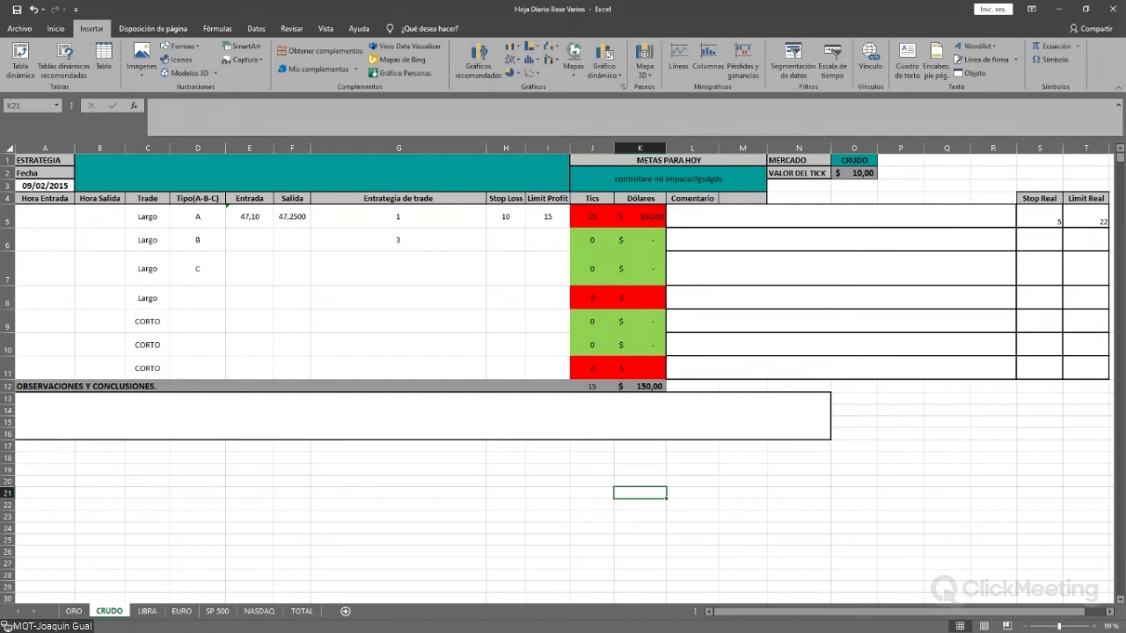
key(Left)
key(Left)
key(Left)
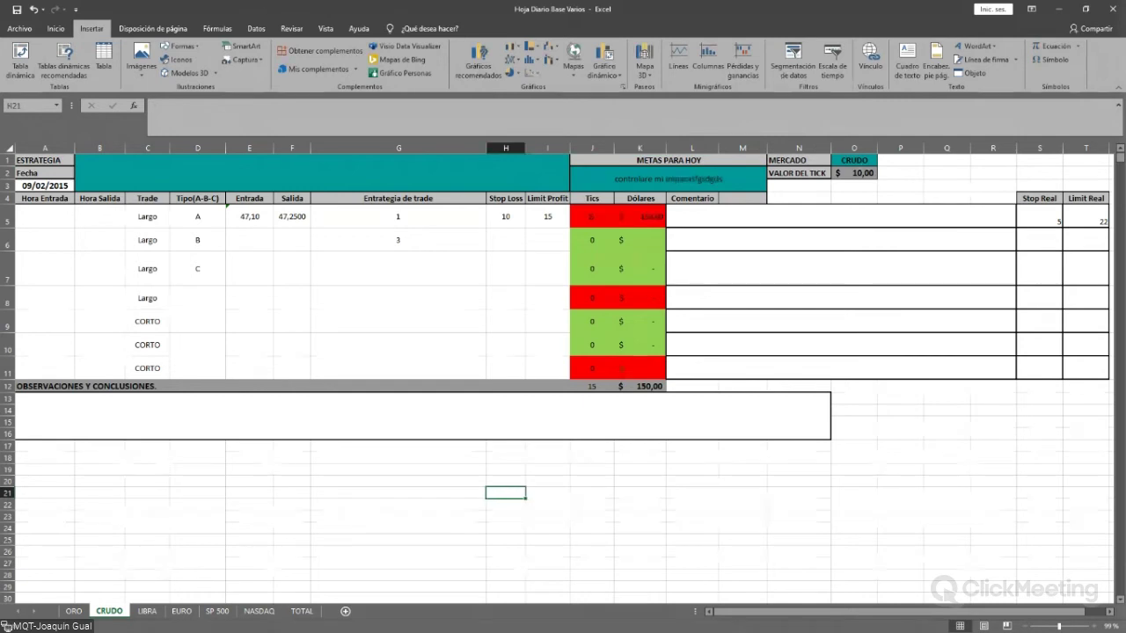
Look through the ORO, CRUDO and LIBRA sheets, and examine CRUDO's first Comentario cell and its observations box.
click(423, 416)
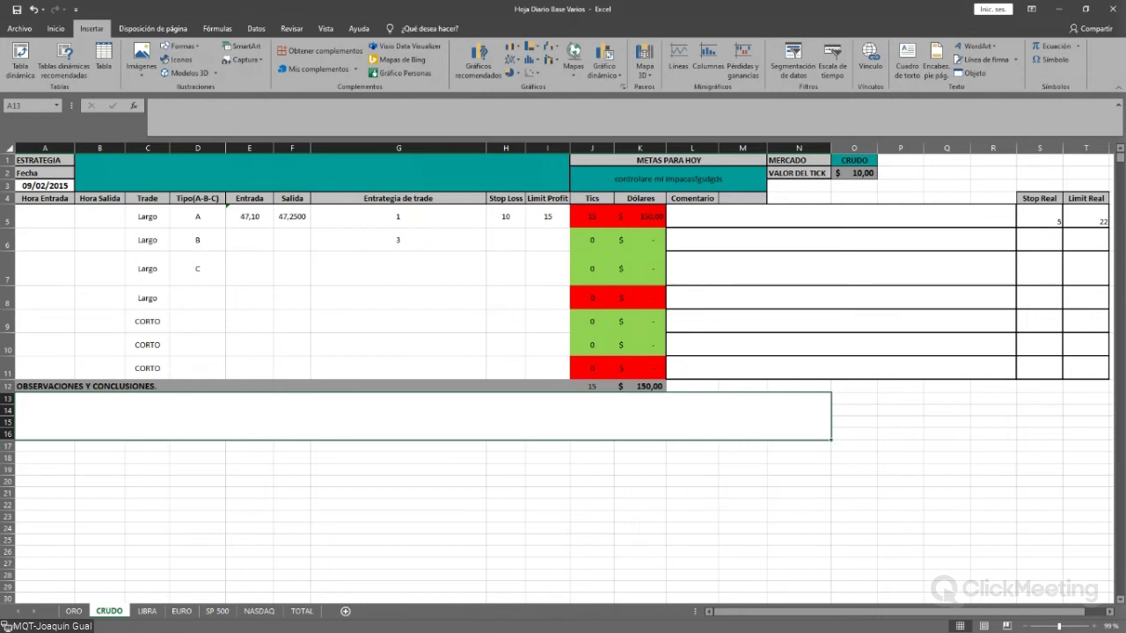
click(73, 610)
click(109, 611)
click(74, 610)
click(109, 610)
click(147, 610)
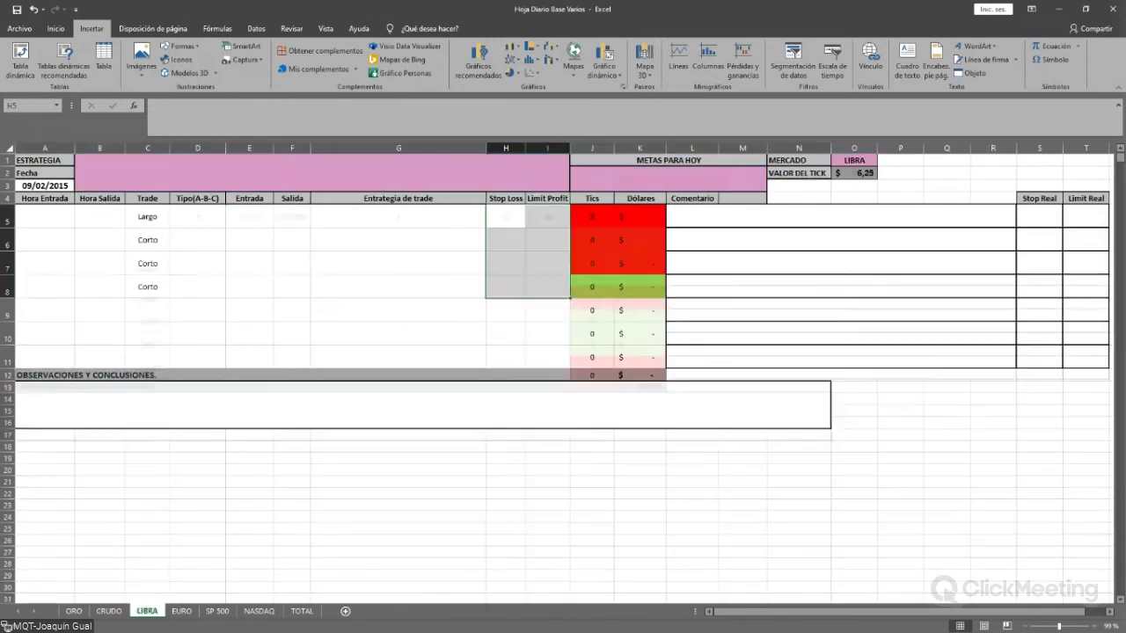
key(ctrl+Page_Up)
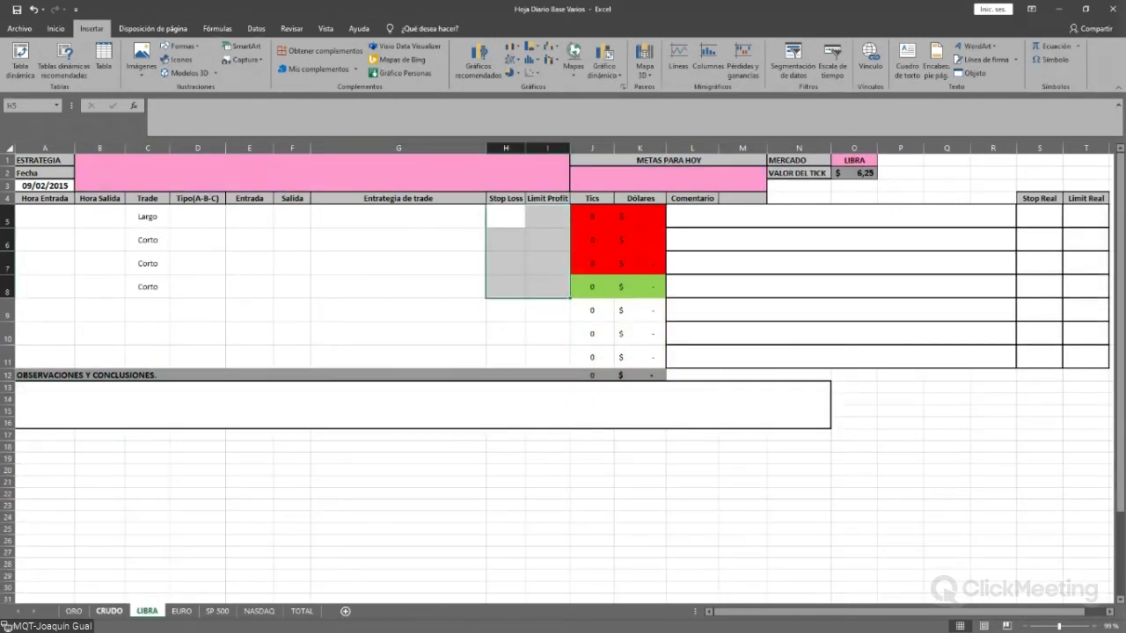
click(840, 217)
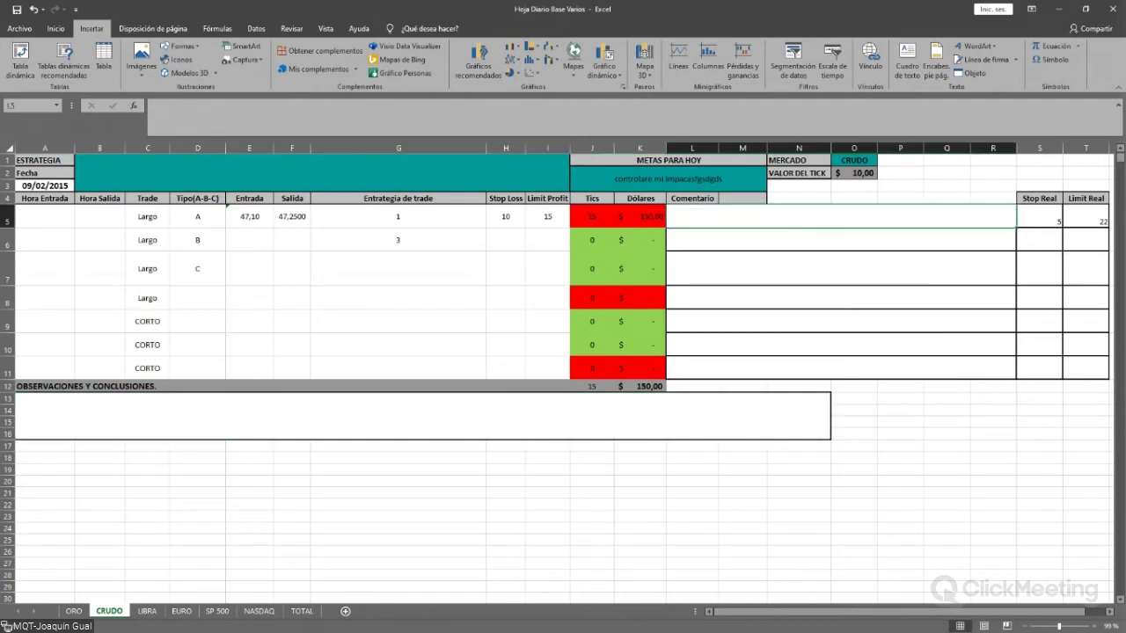
click(422, 415)
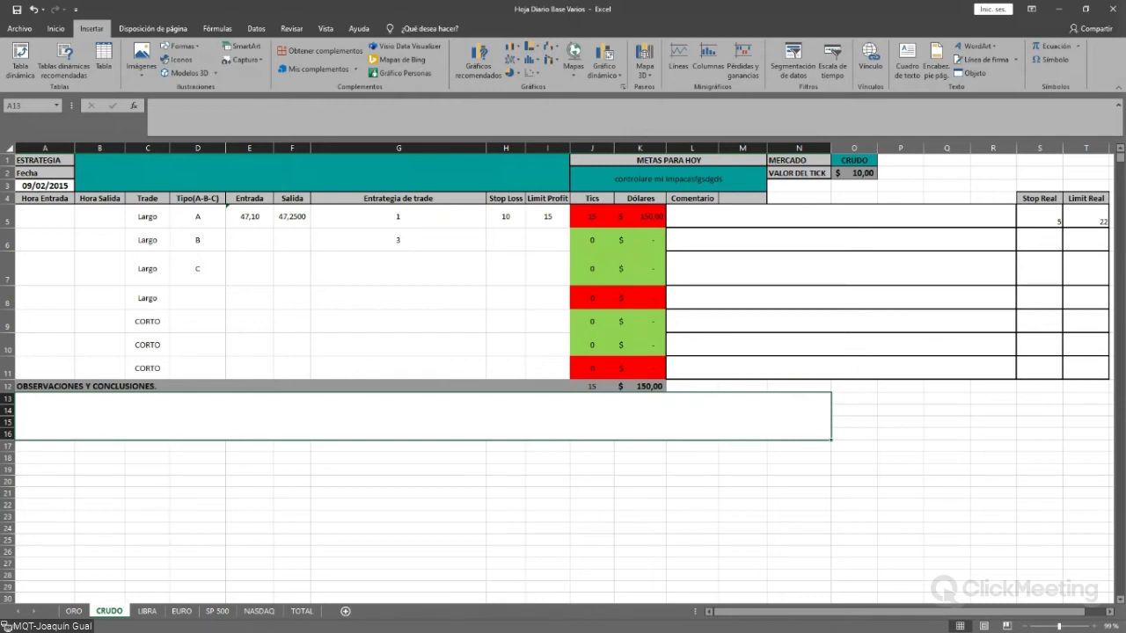
Go back to the TOTAL sheet and examine the TOTAL row's accumulated dollars cell.
click(302, 610)
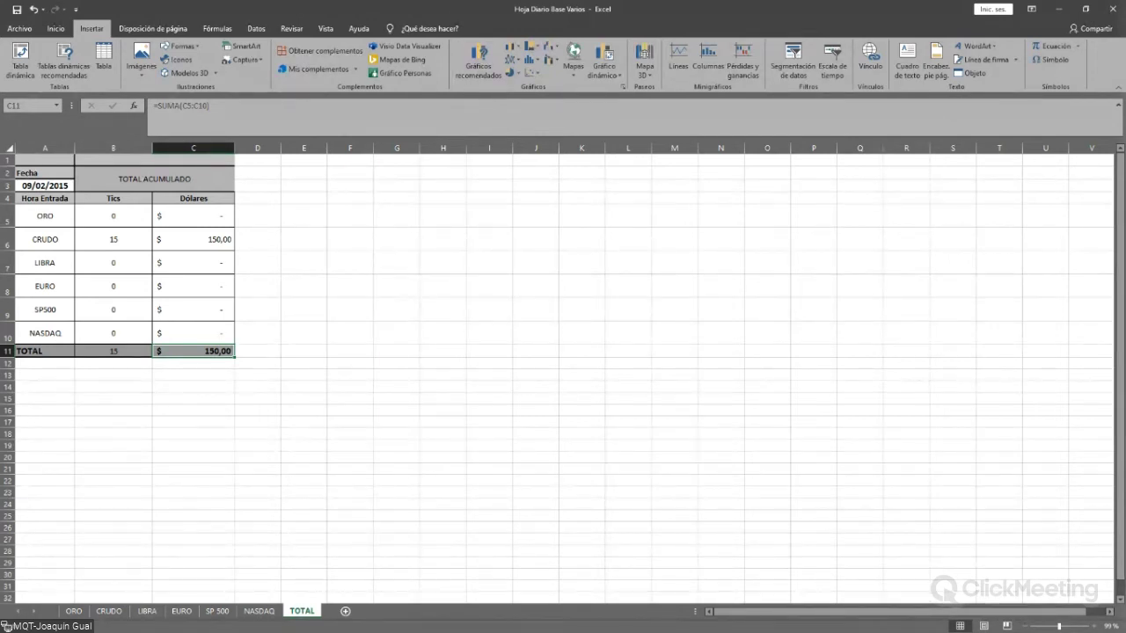
click(44, 351)
click(193, 350)
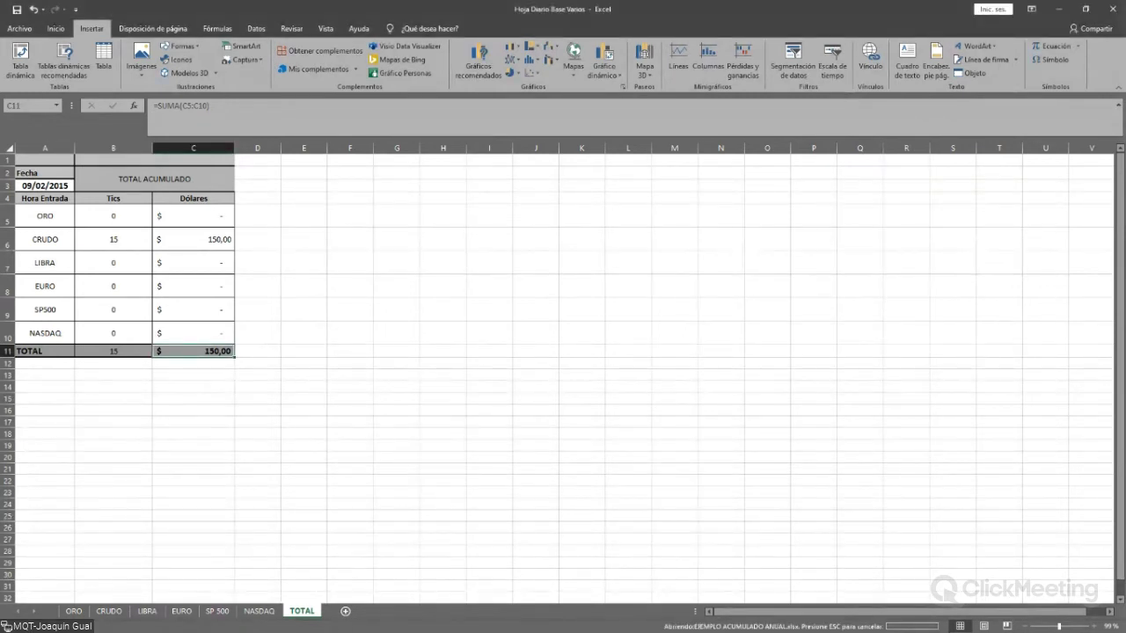
Switch to the EJEMPLO ACUMULADO ANUAL workbook and examine the day 4 result on the ENERO sheet.
key(alt+Tab)
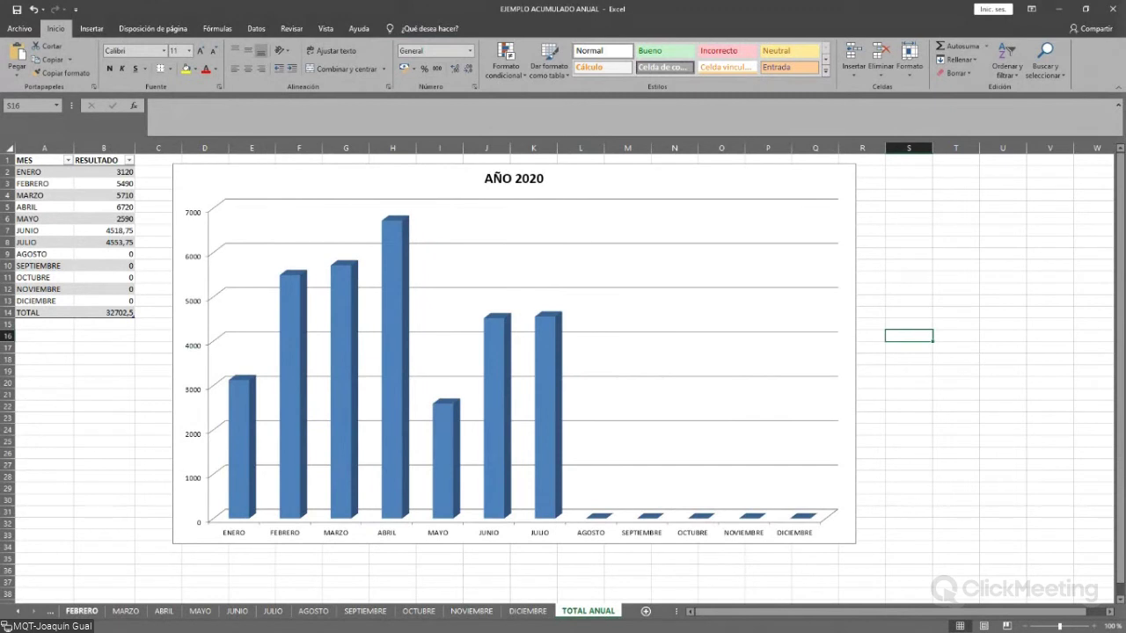
click(81, 610)
key(ctrl+Page_Up)
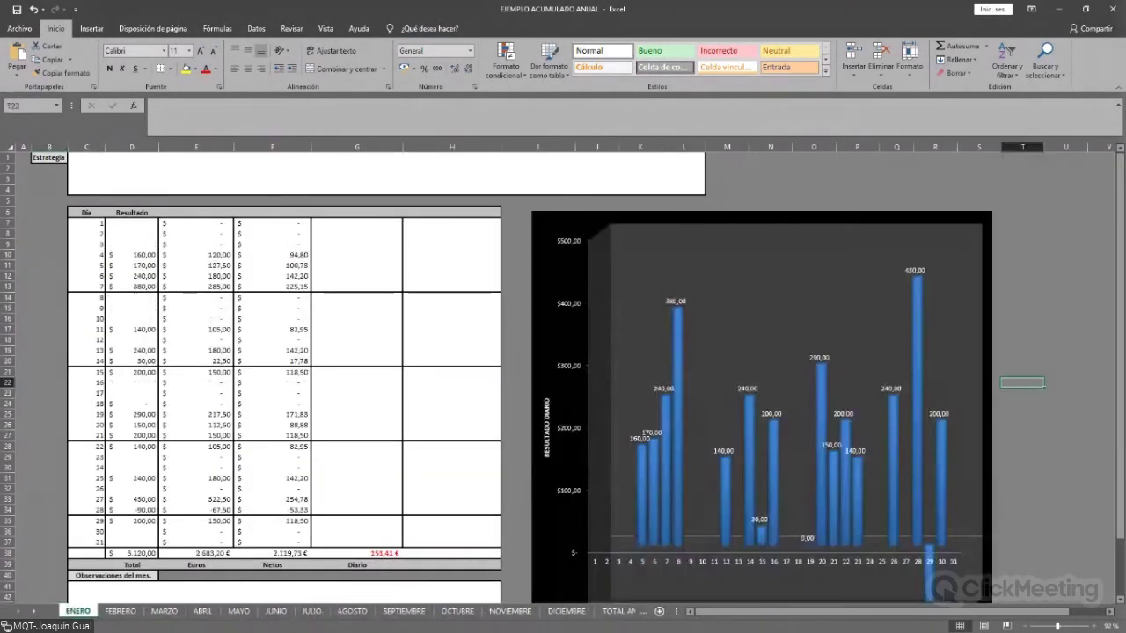
click(132, 254)
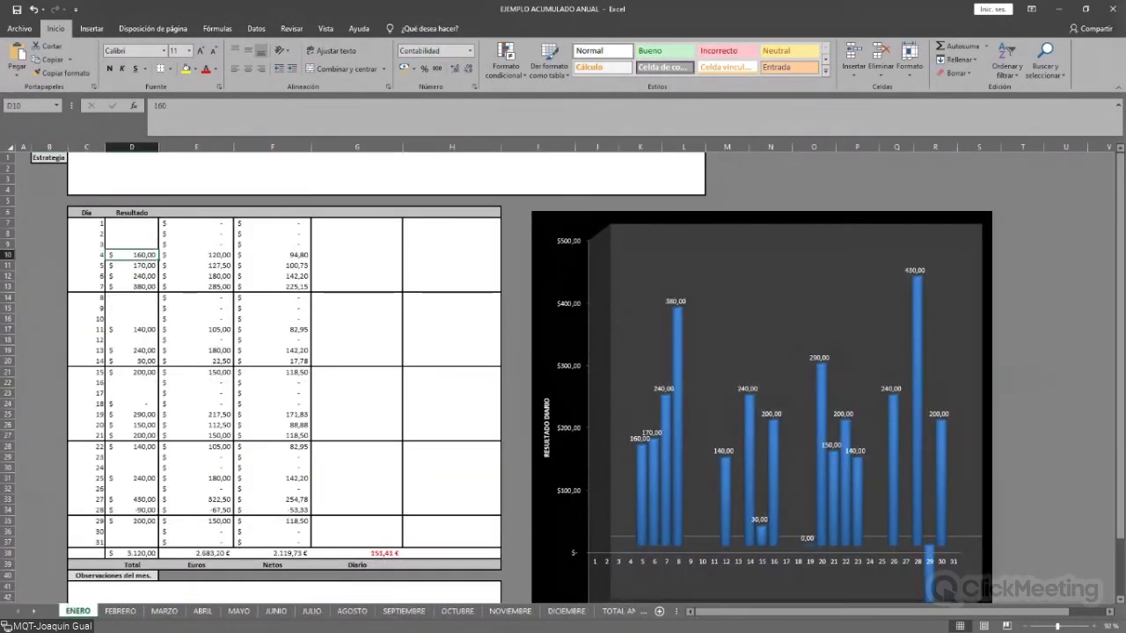
Browse the monthly sheets from ENERO through ABRIL, and view the yearly results chart on the TOTAL ANUAL sheet.
key(ctrl+Page_Down)
key(ctrl+Page_Down)
key(ctrl+Page_Down)
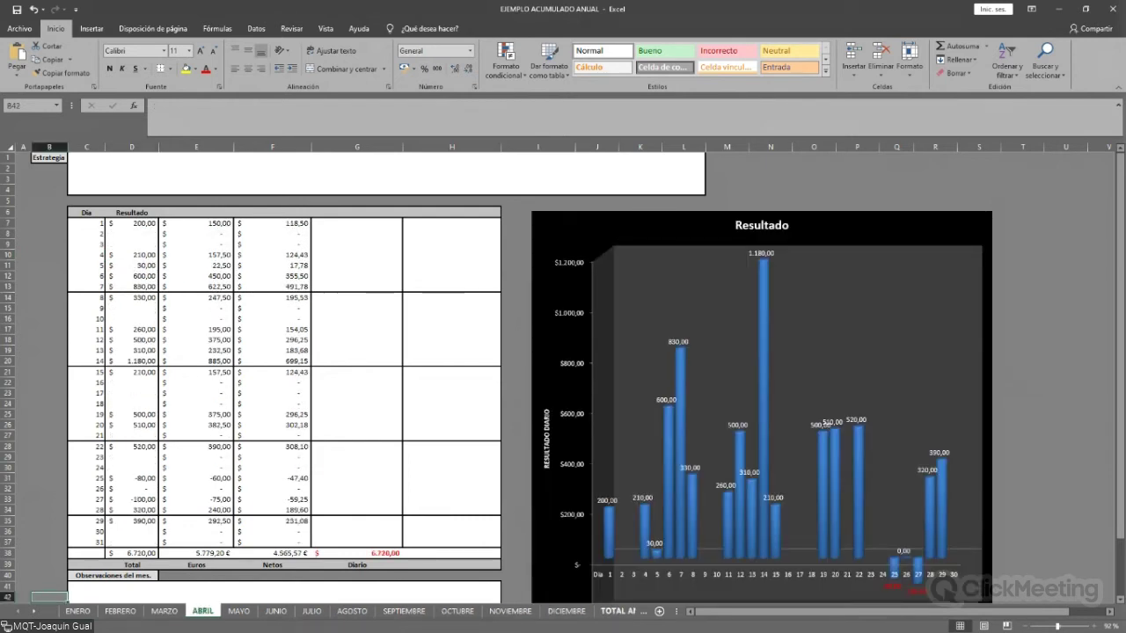
click(625, 610)
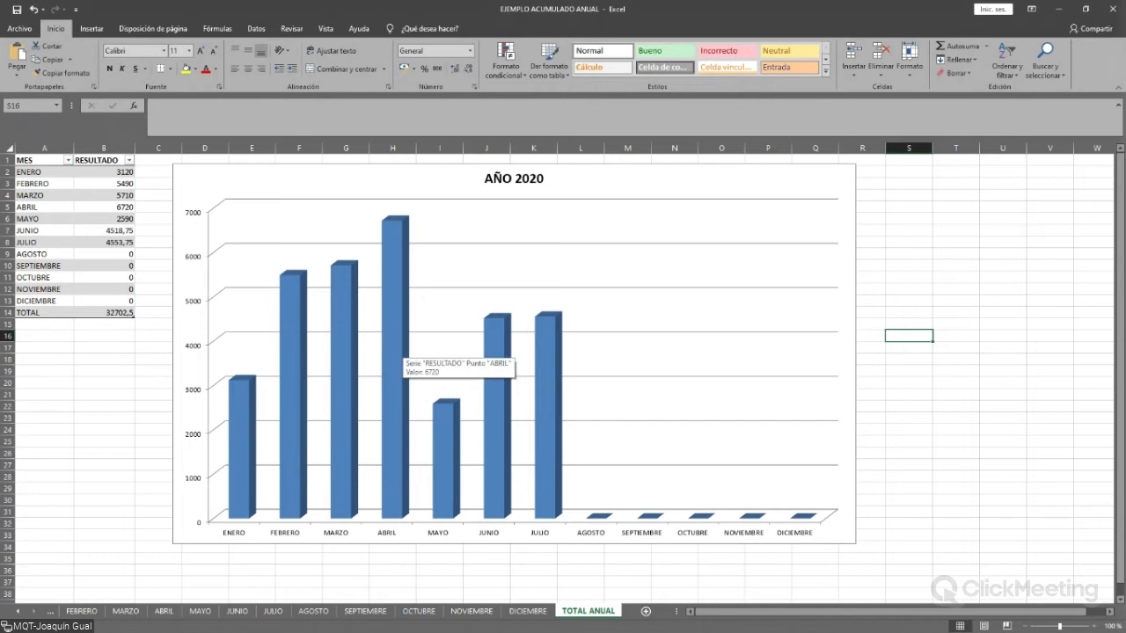
Examine the FEBRERO sheet's day 3 result and euro conversion, and open the day 5 conversion formula in E11.
click(82, 610)
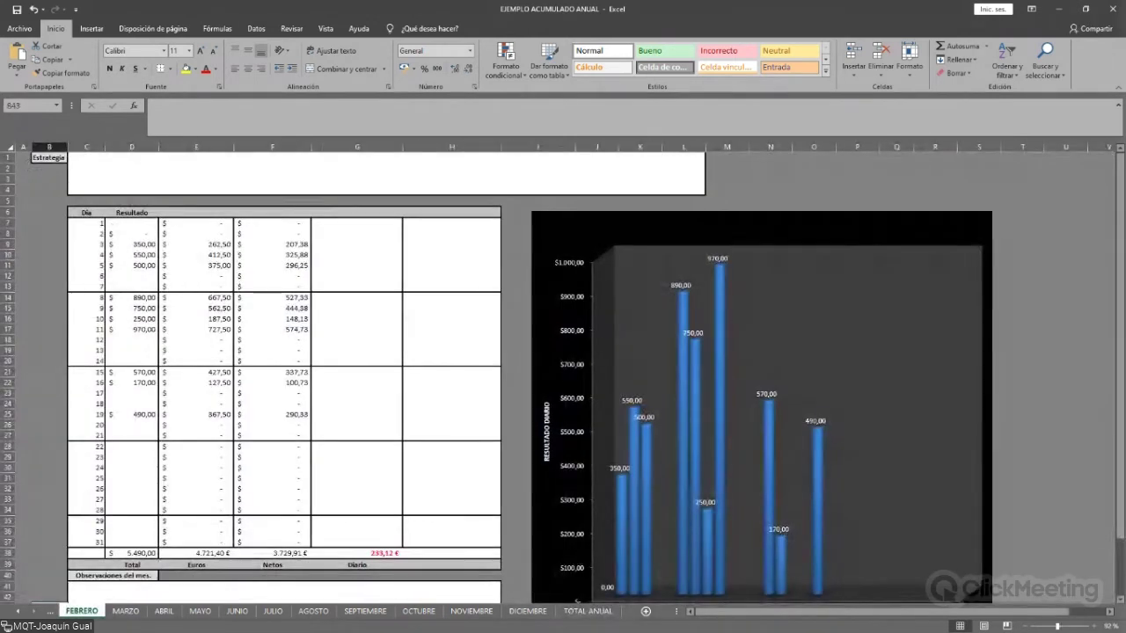
click(132, 245)
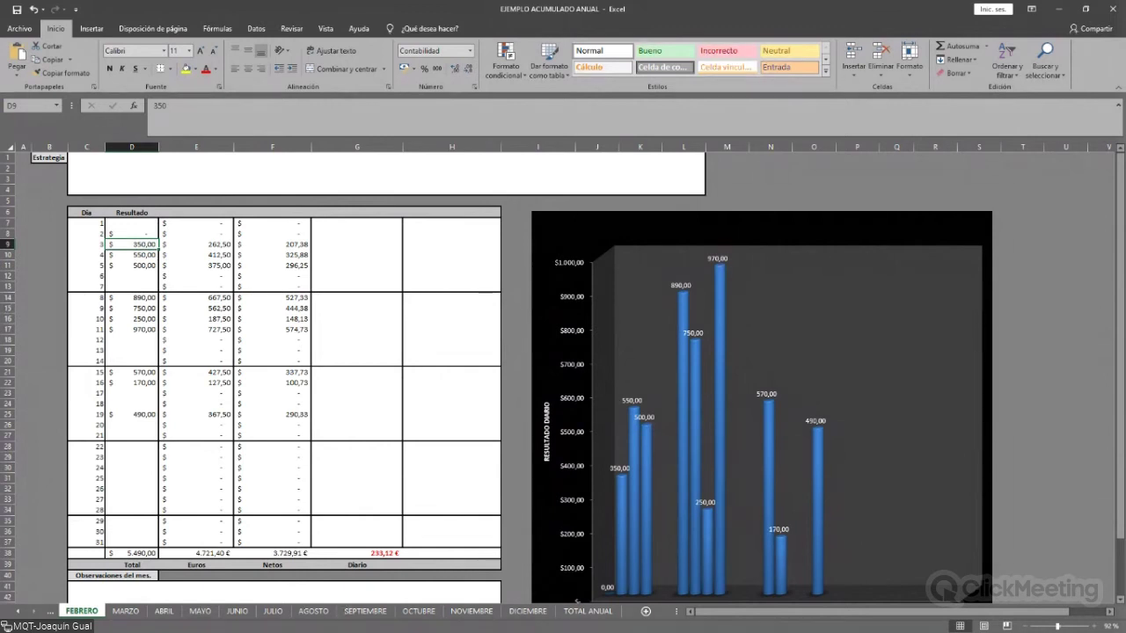
click(196, 244)
click(197, 265)
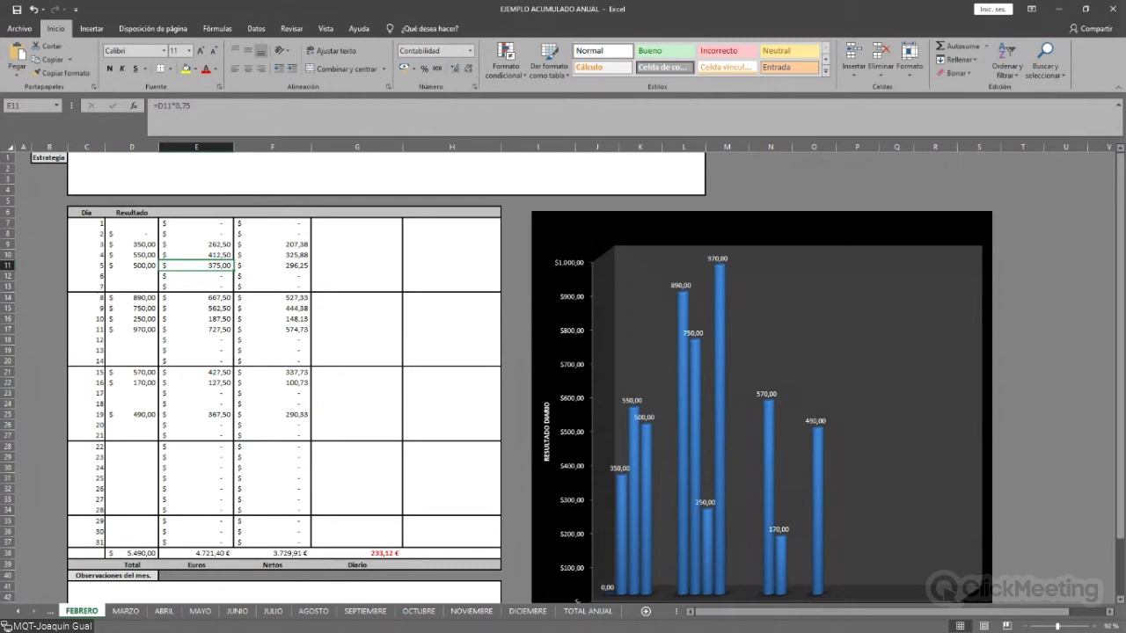
key(F2)
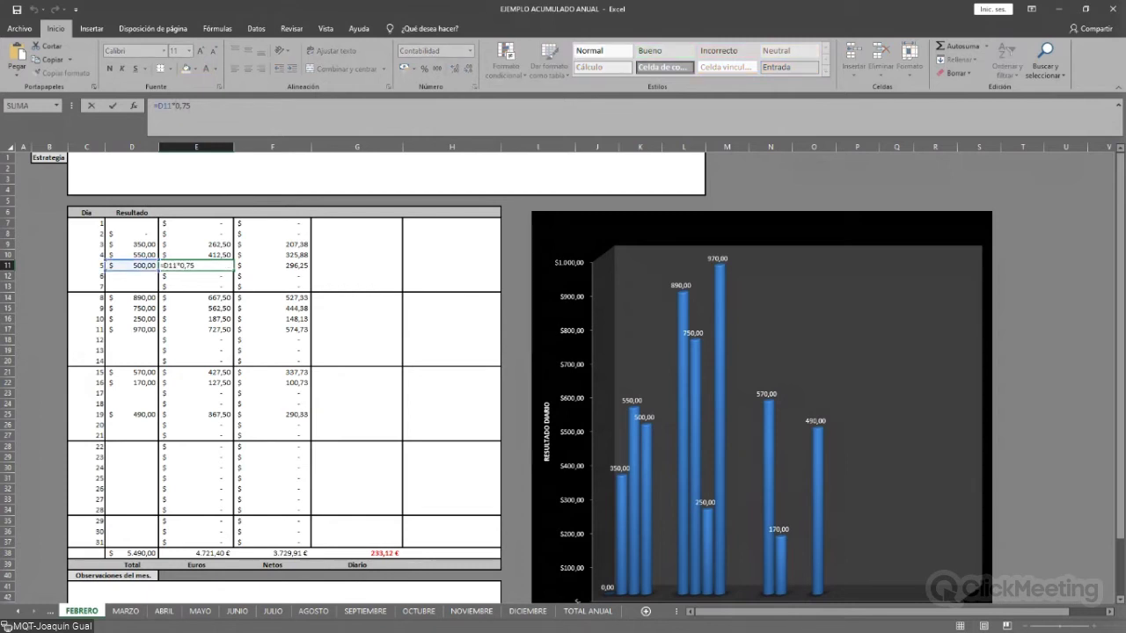
Close the E11 formula and examine the daily results from day 2 to day 30 in the FEBRERO sheet's Resultado column.
key(ctrl+Return)
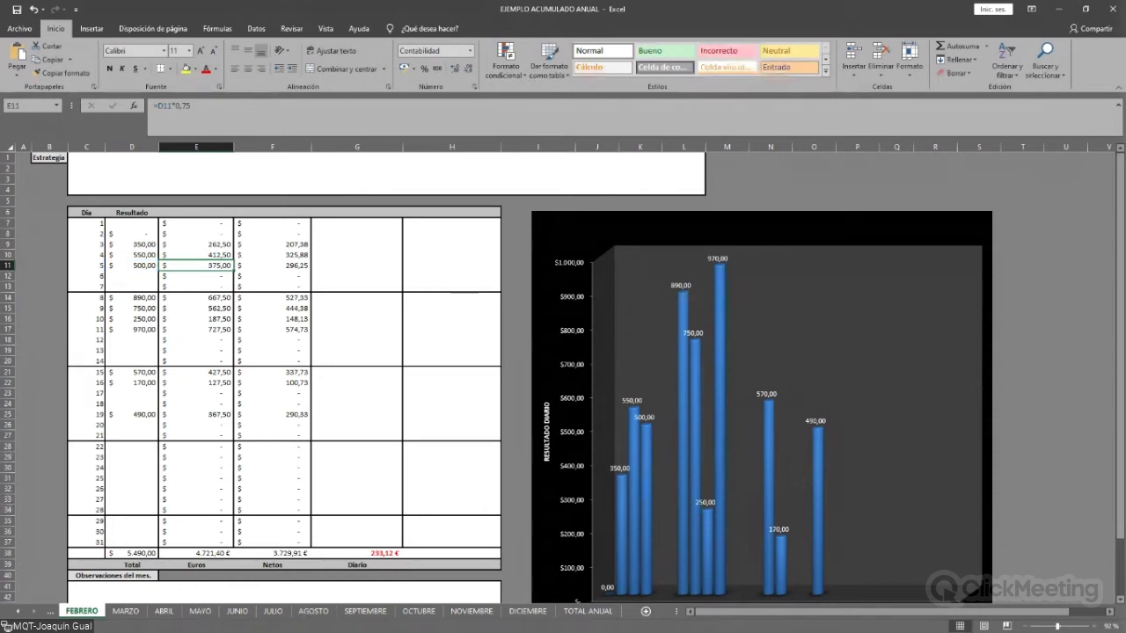
drag(132, 233, 132, 542)
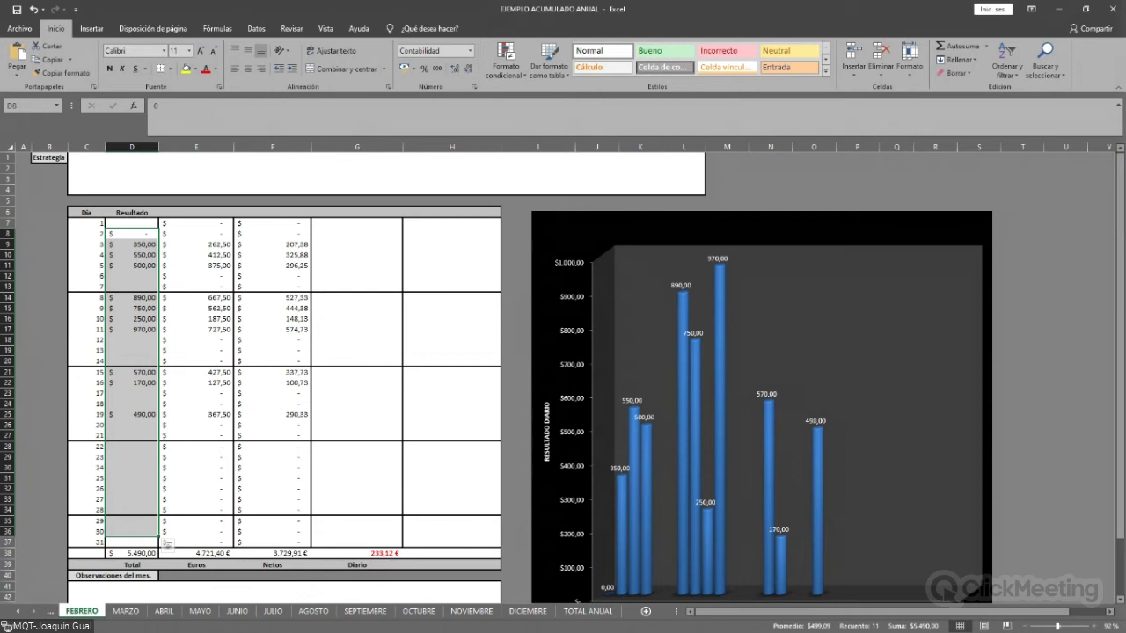
click(451, 339)
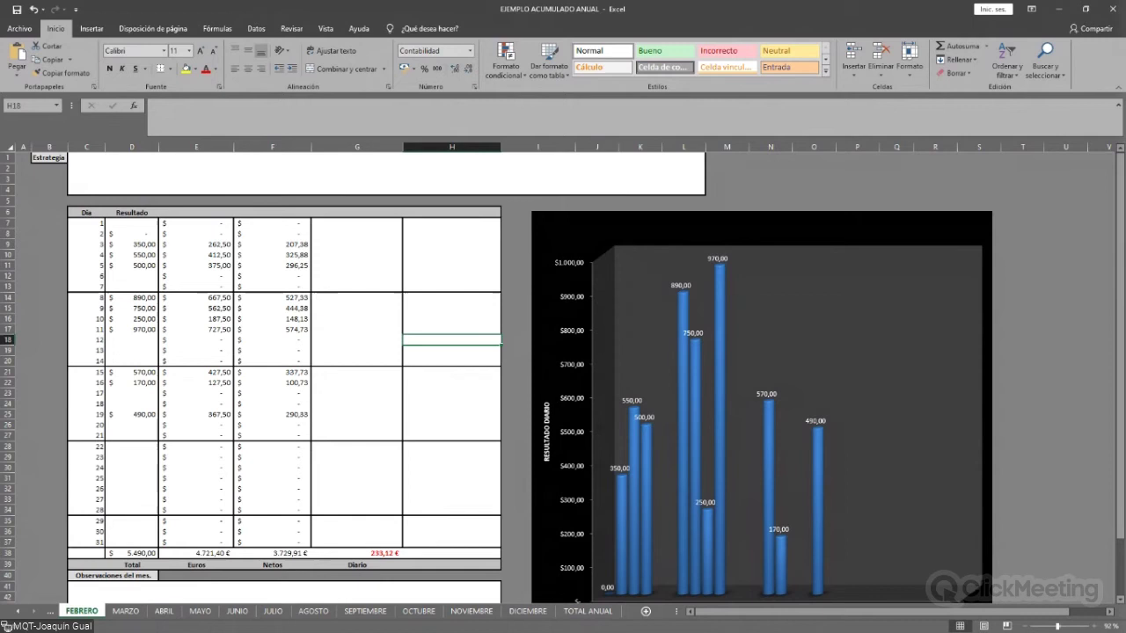
Browse the monthly sheets again starting from ENERO, including its daily results chart, and finish on the TOTAL ANUAL sheet.
key(ctrl+Page_Up)
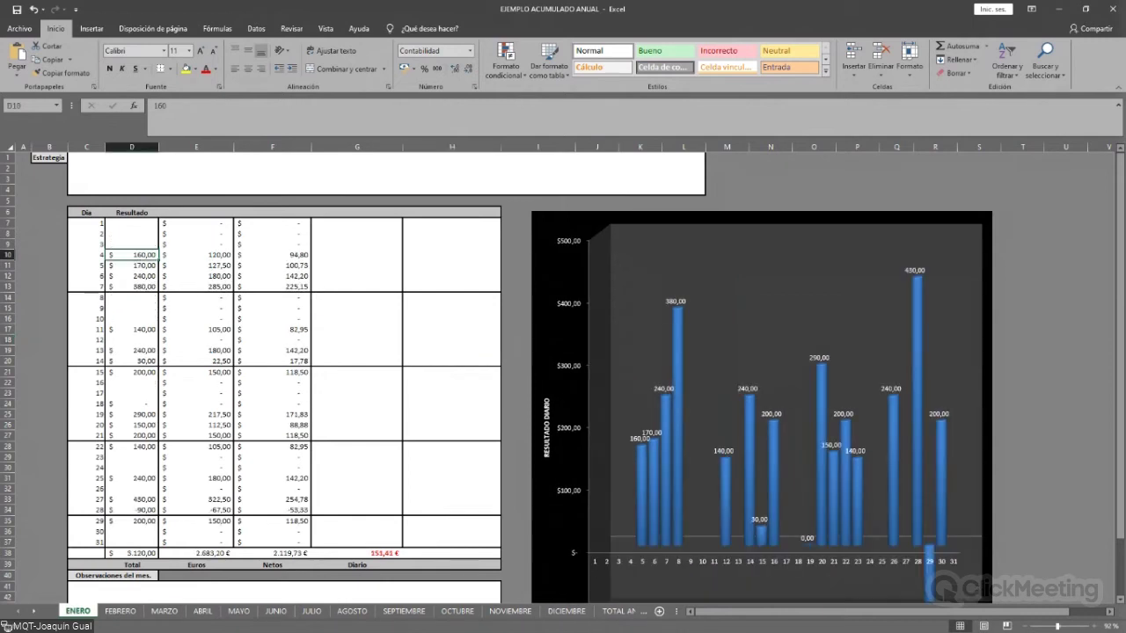
scroll(563, 379, down, 1)
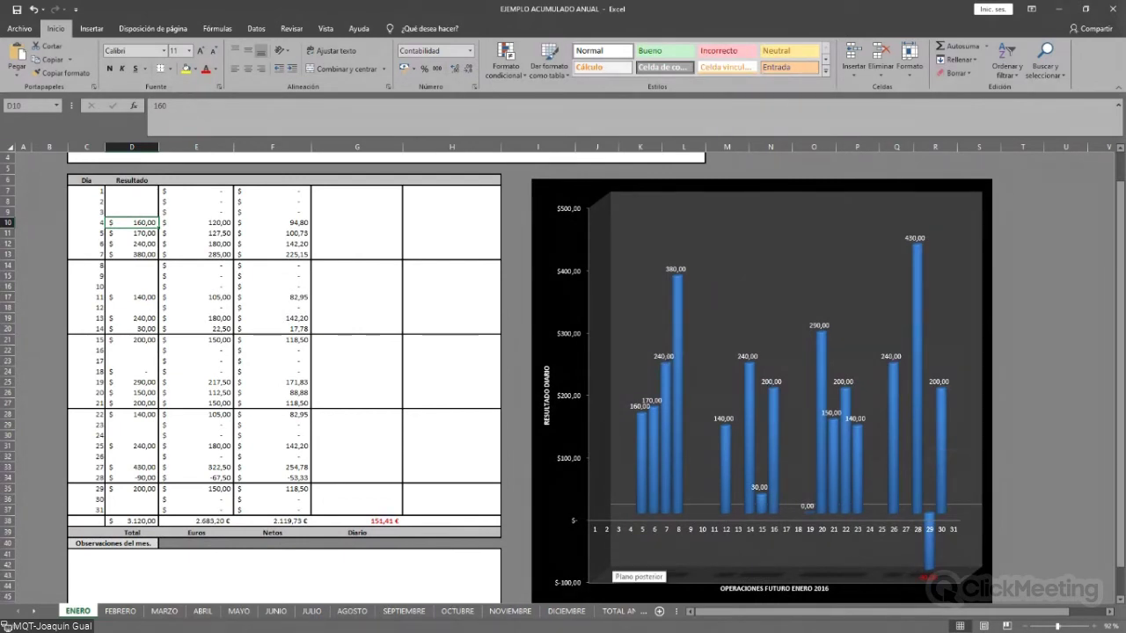
click(120, 611)
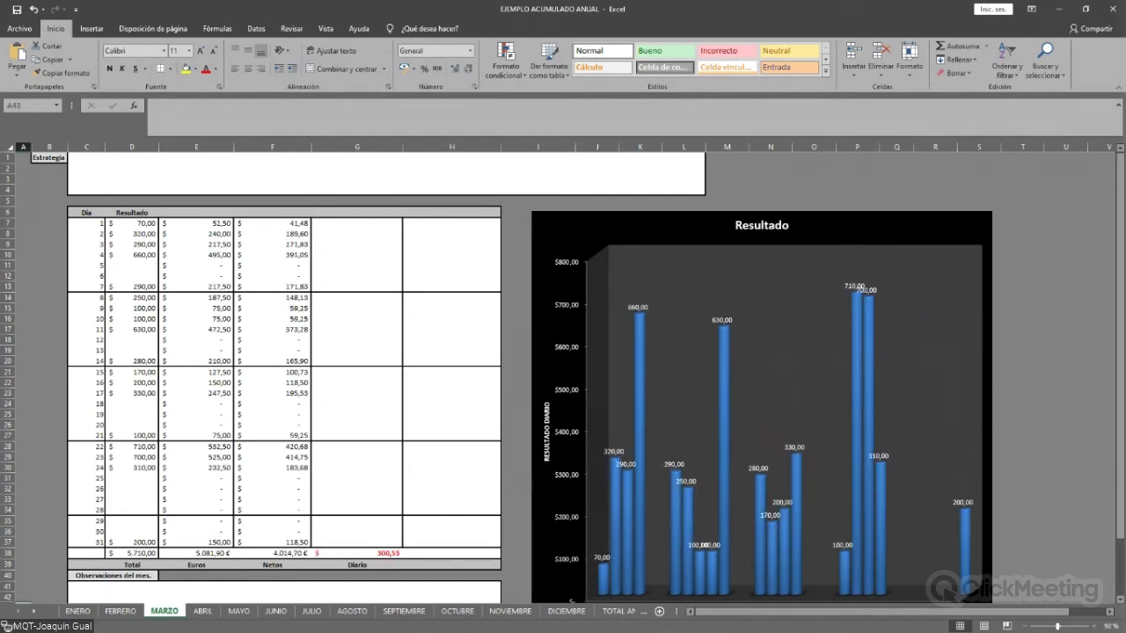
click(202, 610)
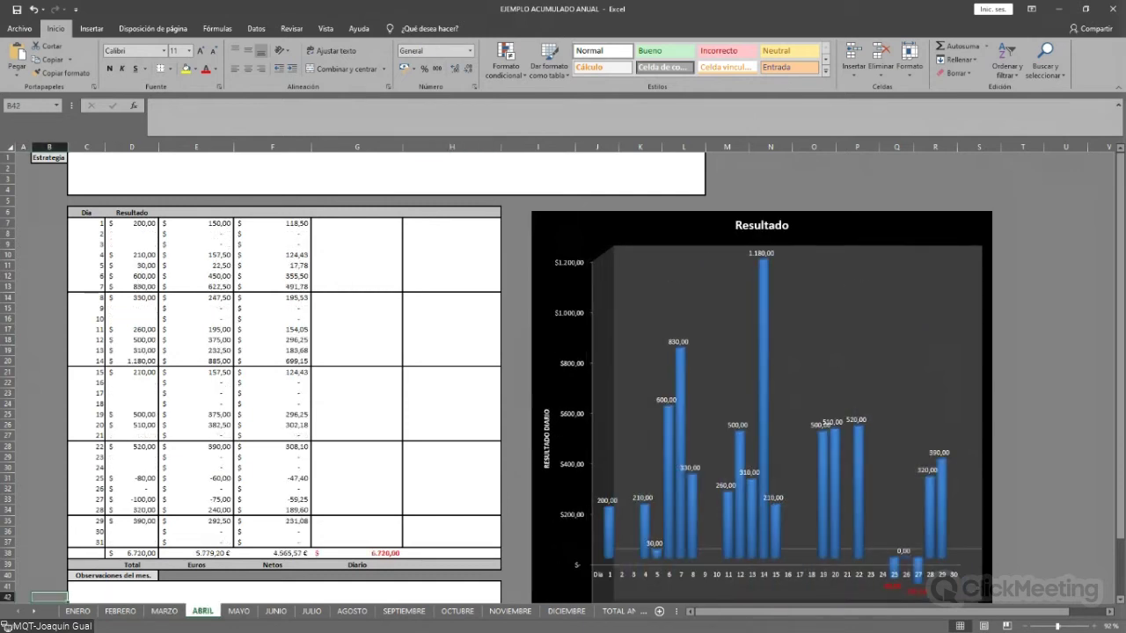
key(ctrl+Page_Down)
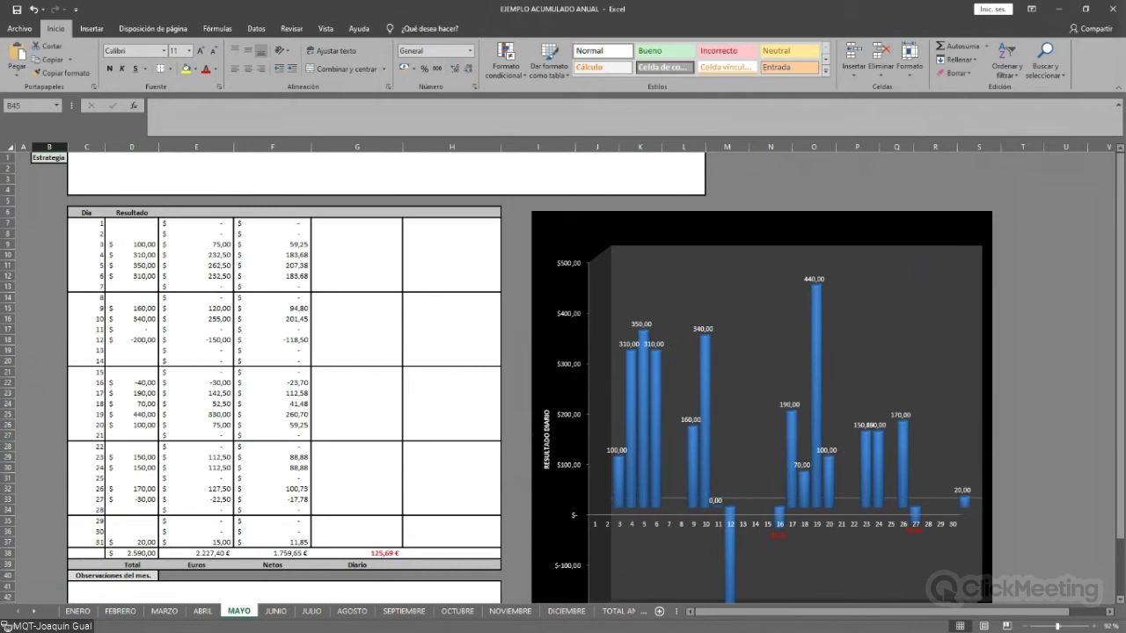
key(ctrl+Page_Down)
key(ctrl+Page_Down)
key(ctrl+Page_Down)
key(ctrl+Page_Down)
key(ctrl+Page_Down)
key(ctrl+Page_Down)
key(ctrl+Page_Down)
key(ctrl+Page_Down)
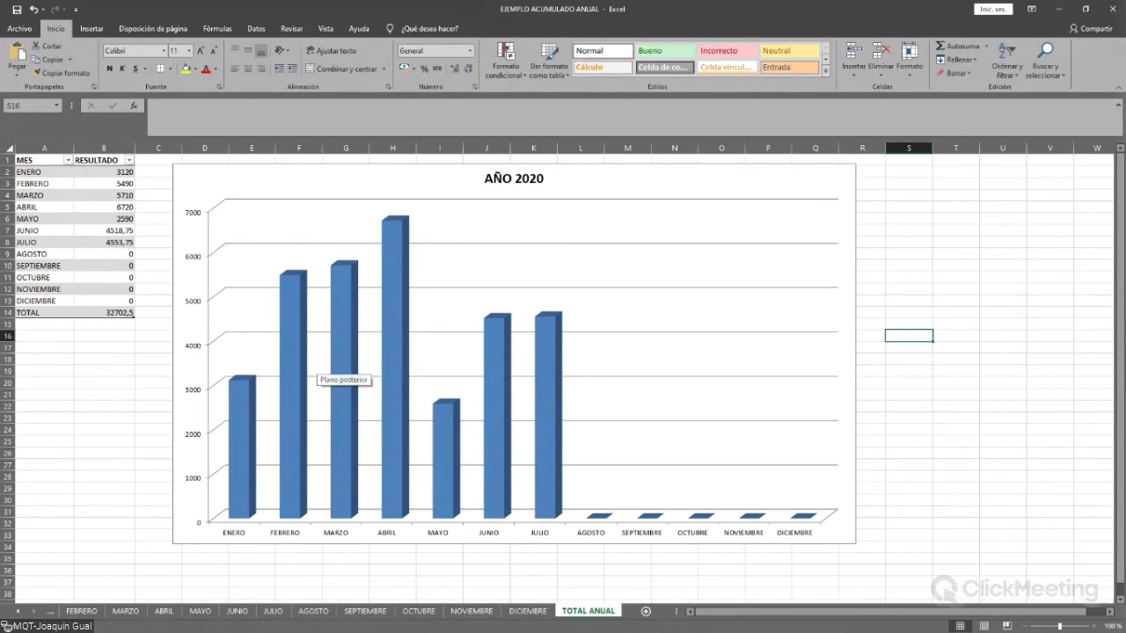
Examine the monthly columns of the AÑO 2020 chart, focusing on the ABRIL column.
click(240, 391)
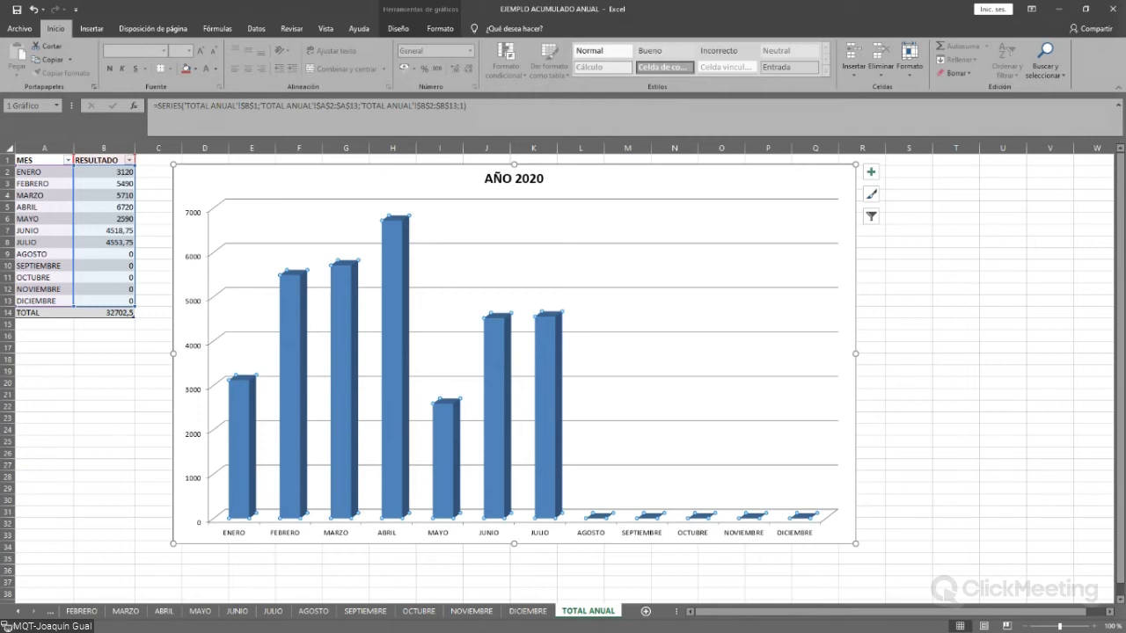
click(44, 546)
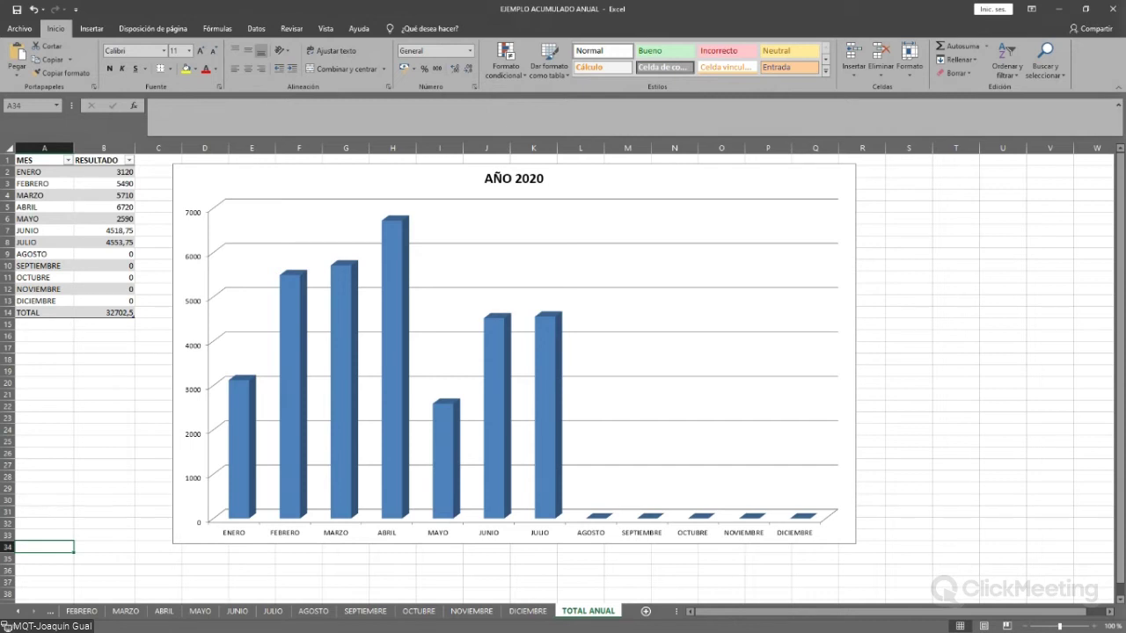
click(686, 180)
click(343, 387)
click(343, 387)
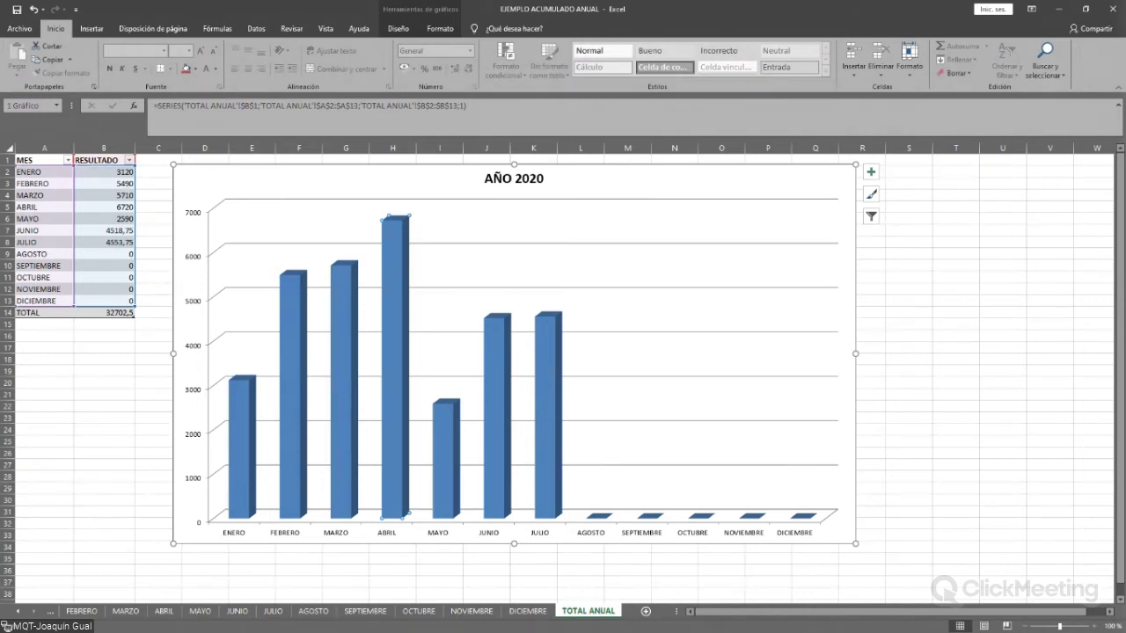
mouse_move(392, 242)
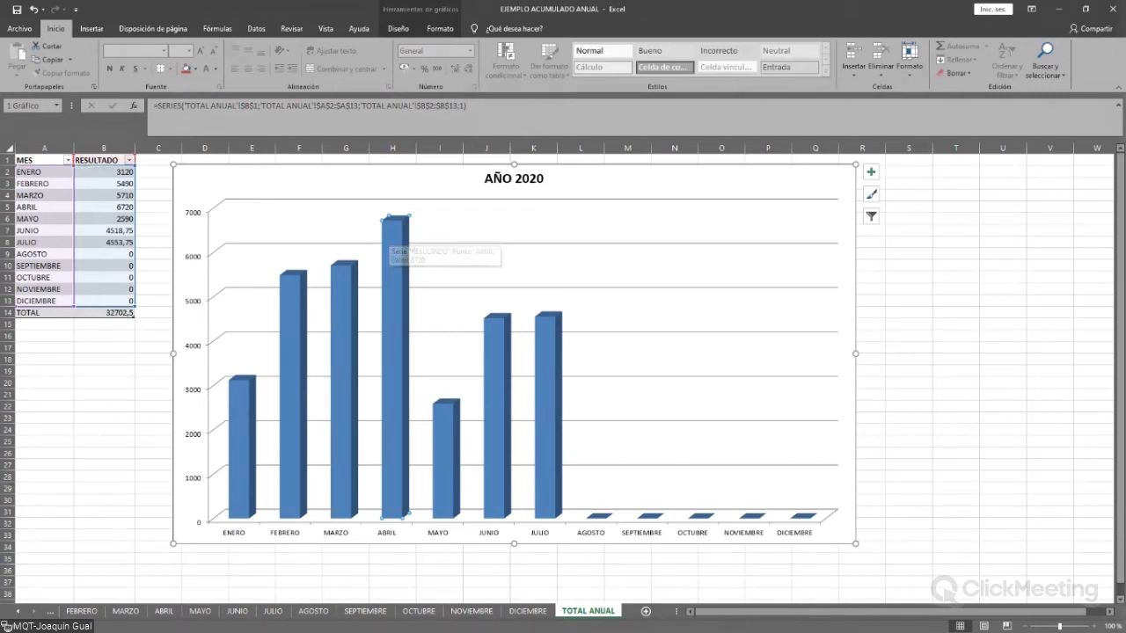
mouse_move(344, 515)
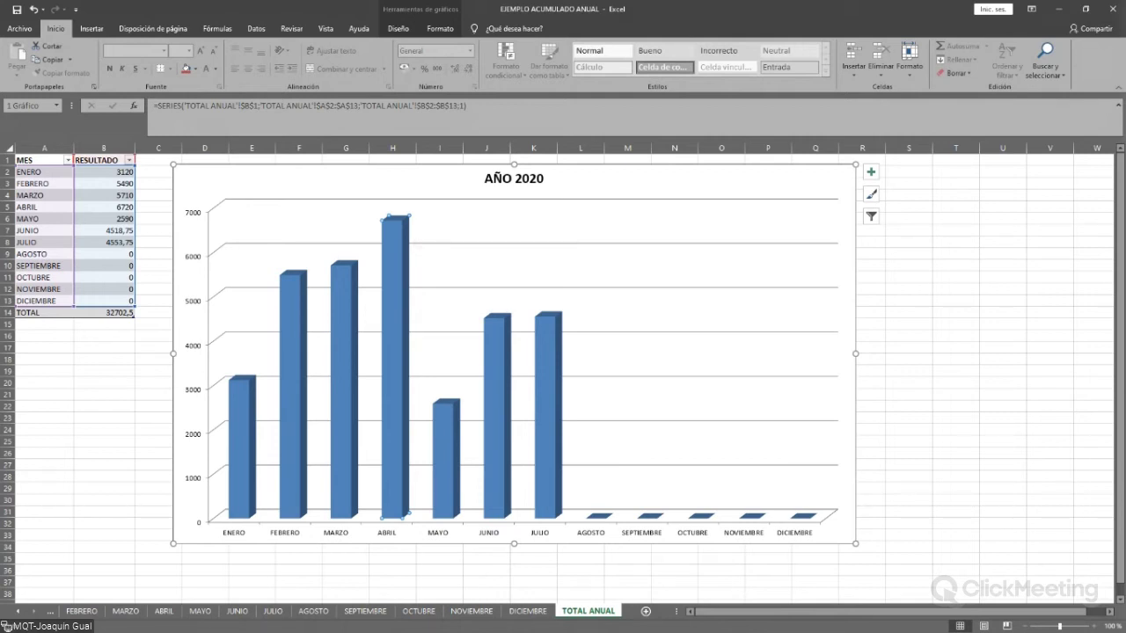
mouse_move(391, 514)
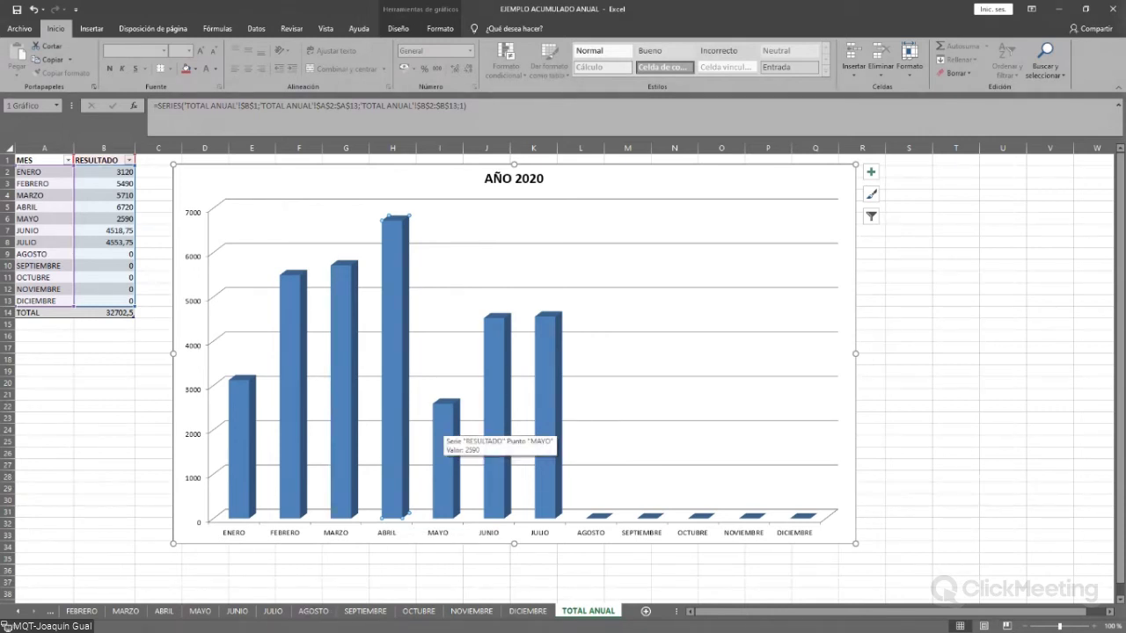
Examine the MAYO column and its result in B6, and compare it with the JUNIO and JULIO results in B7:B8.
click(445, 426)
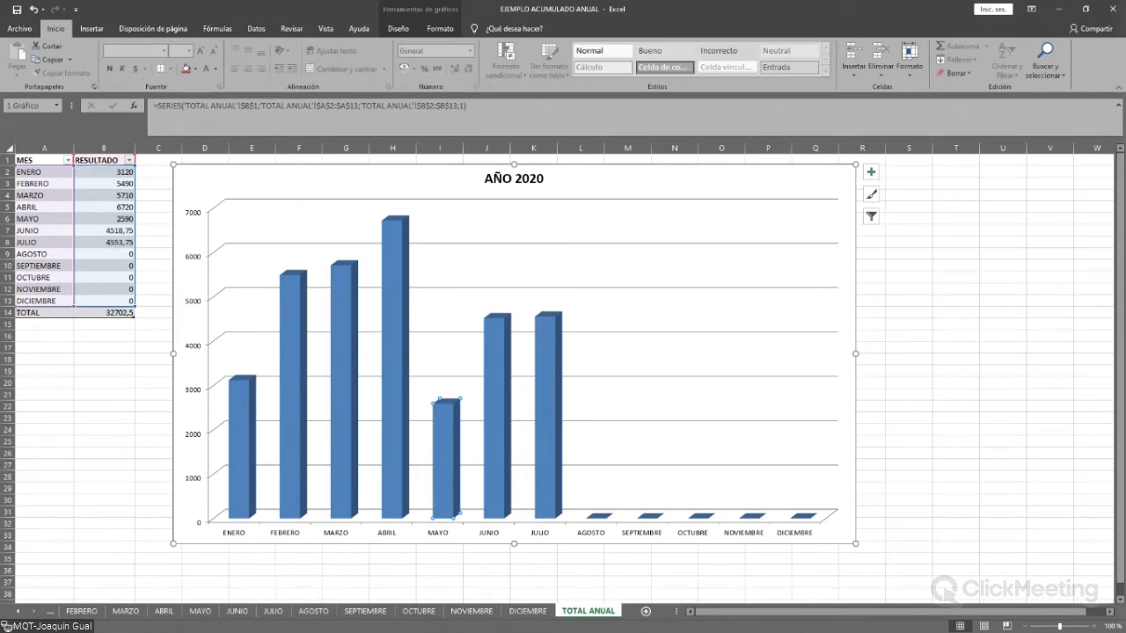
click(103, 218)
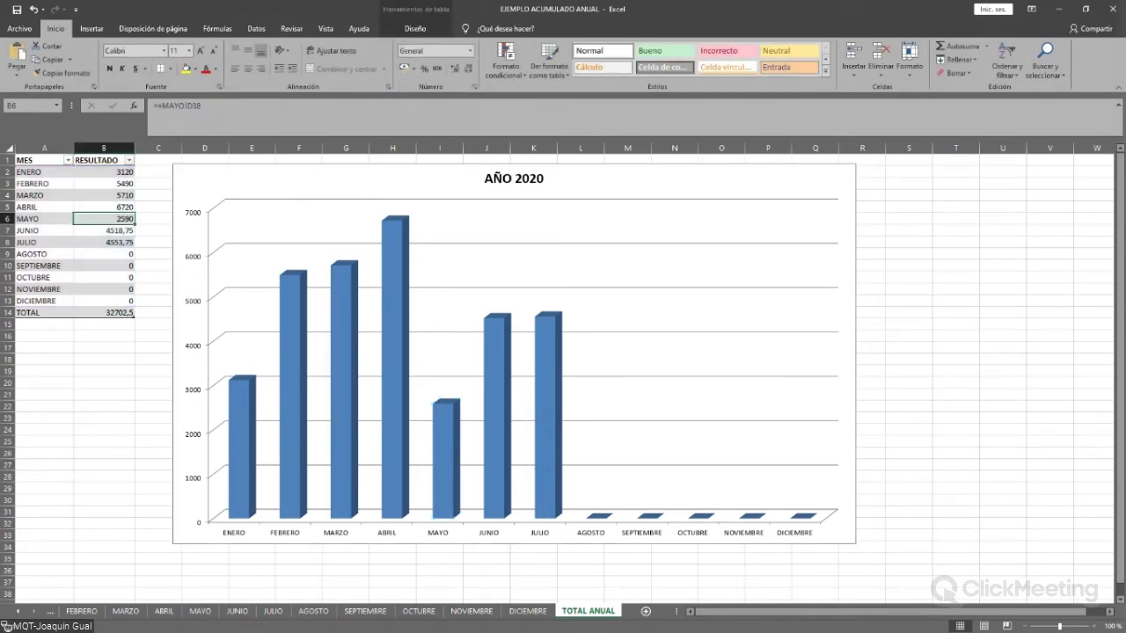
mouse_move(445, 453)
mouse_move(447, 433)
click(447, 433)
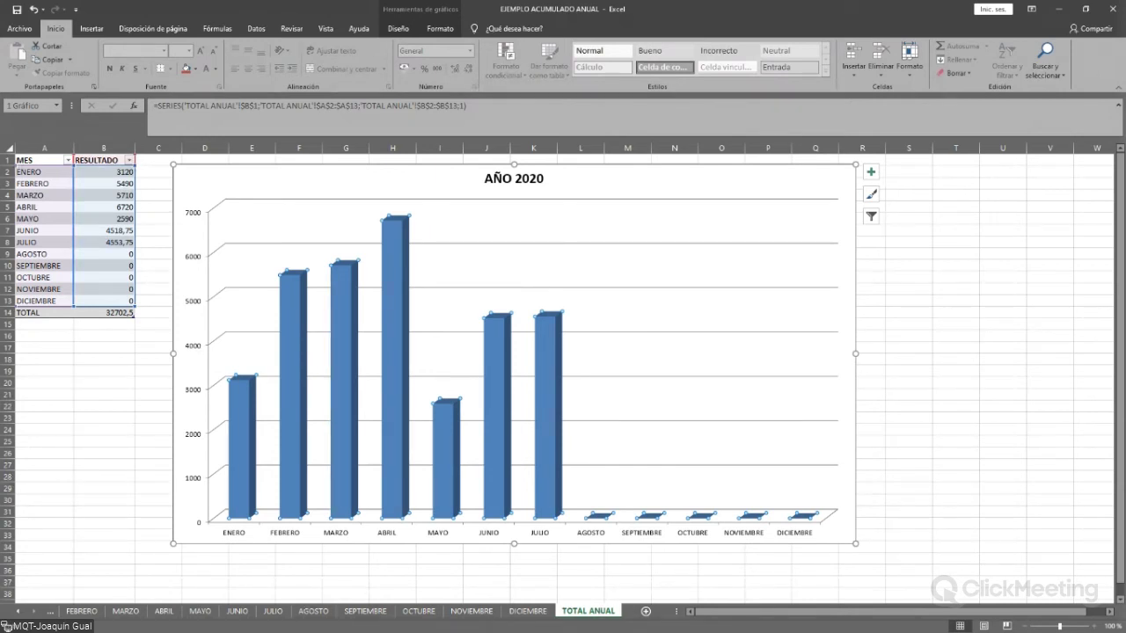
drag(104, 230, 104, 242)
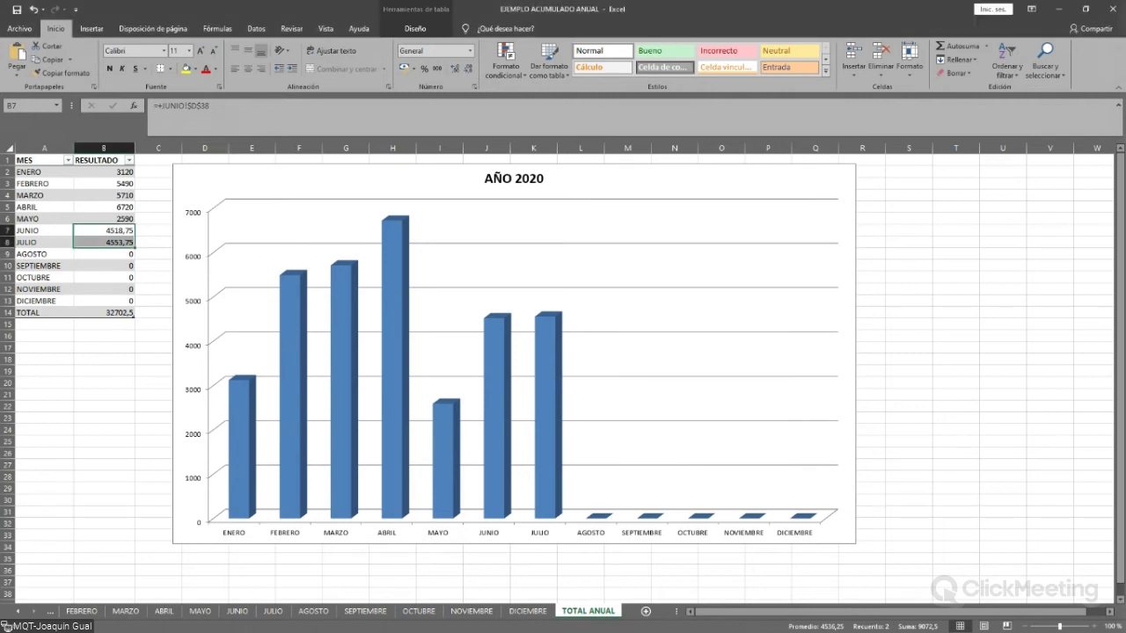
Switch to the RESUMEN DE ENTRADAS workbook, enable editing, and go to the empty entry rows starting at row 672.
key(alt+Tab)
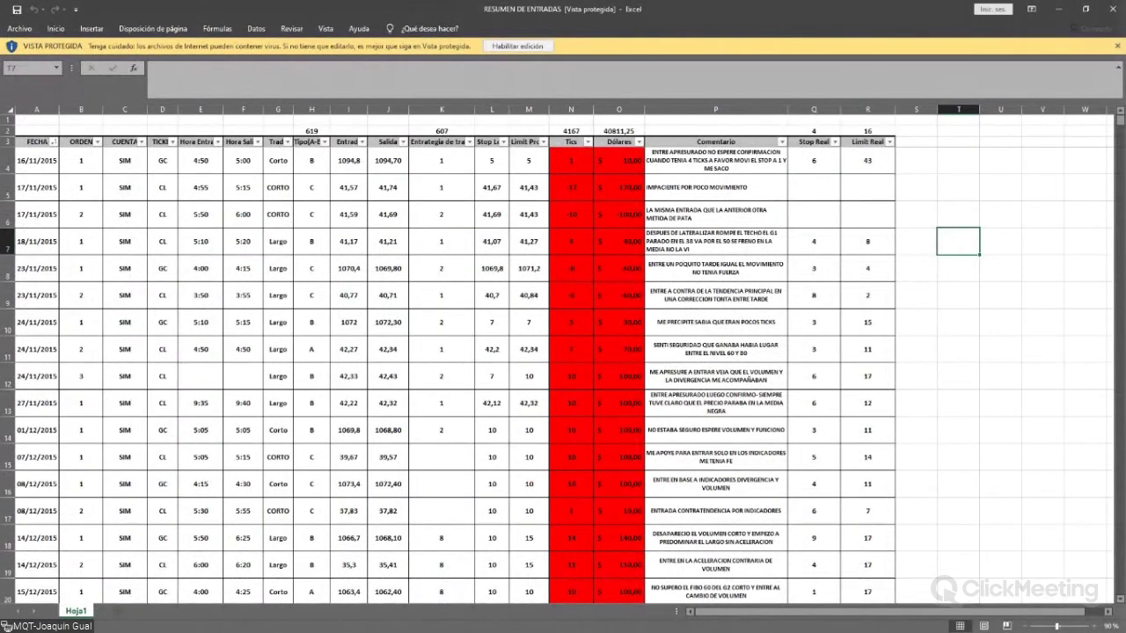
click(517, 45)
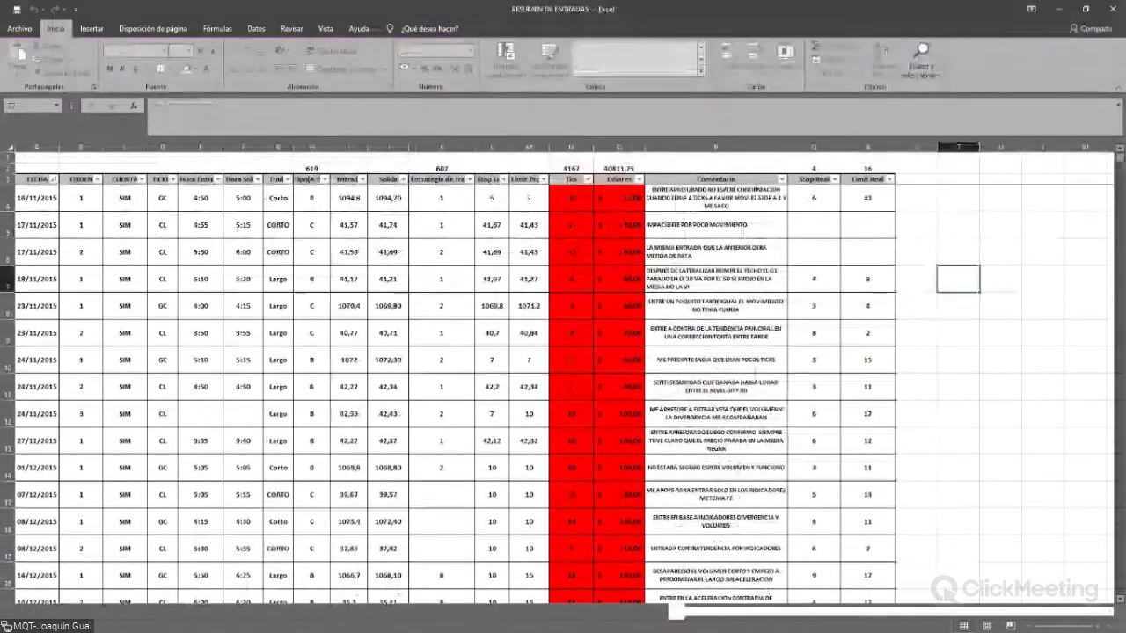
scroll(563, 378, down, 7)
drag(1120, 170, 1120, 575)
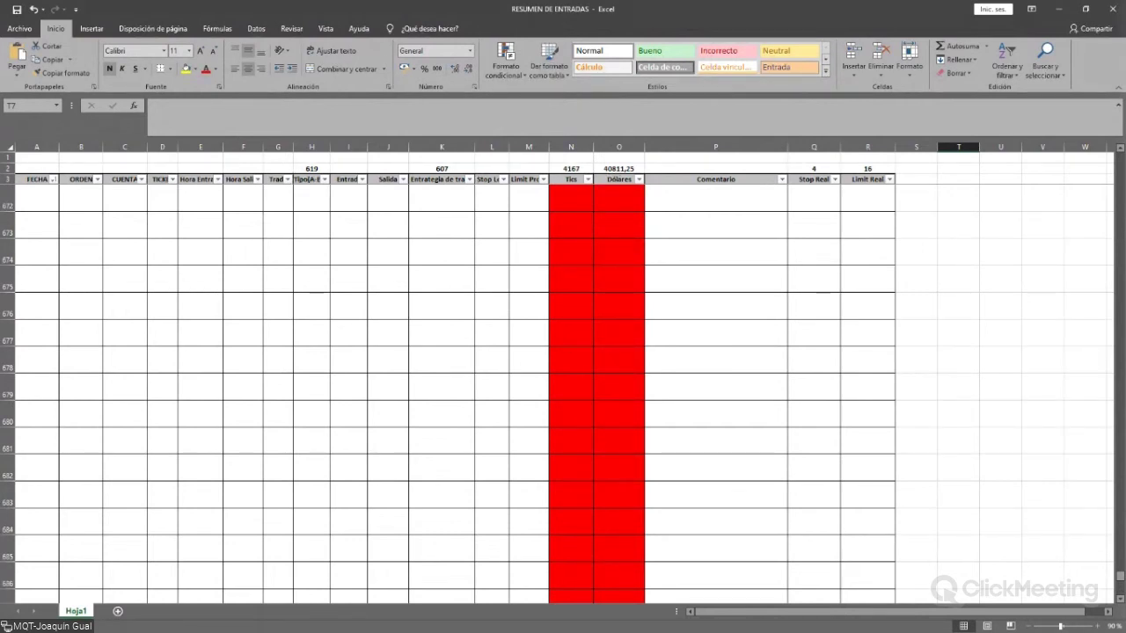
Examine the entry fields of row 672 from Hora Entrada to Limit Real, plus its FECHA, ORDEN and CUENTA cells.
drag(200, 198, 868, 198)
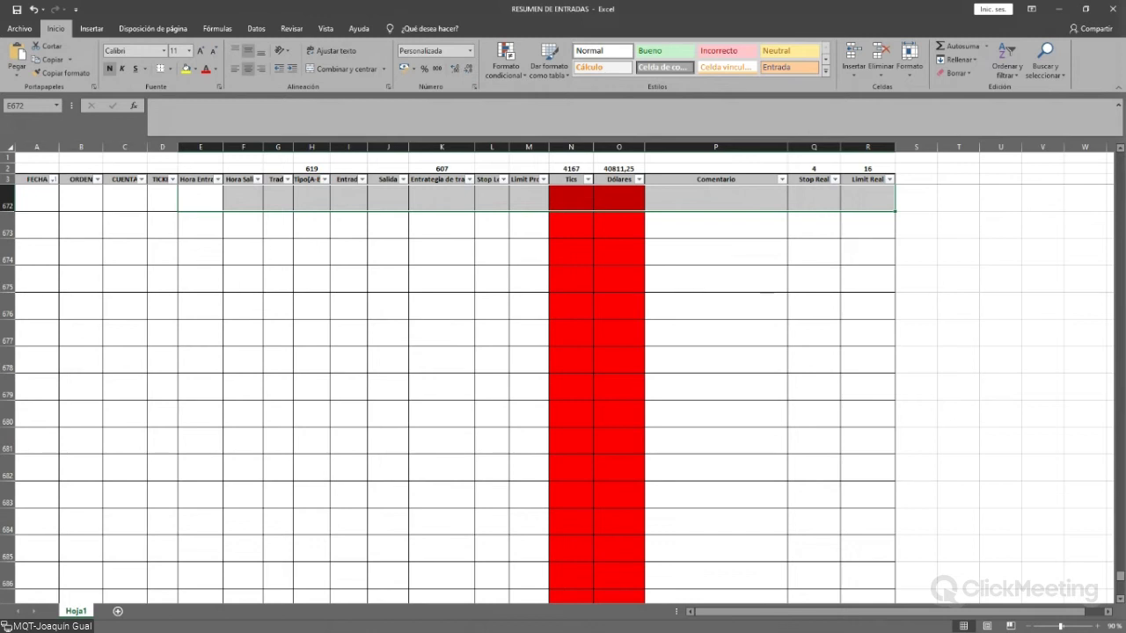
click(36, 198)
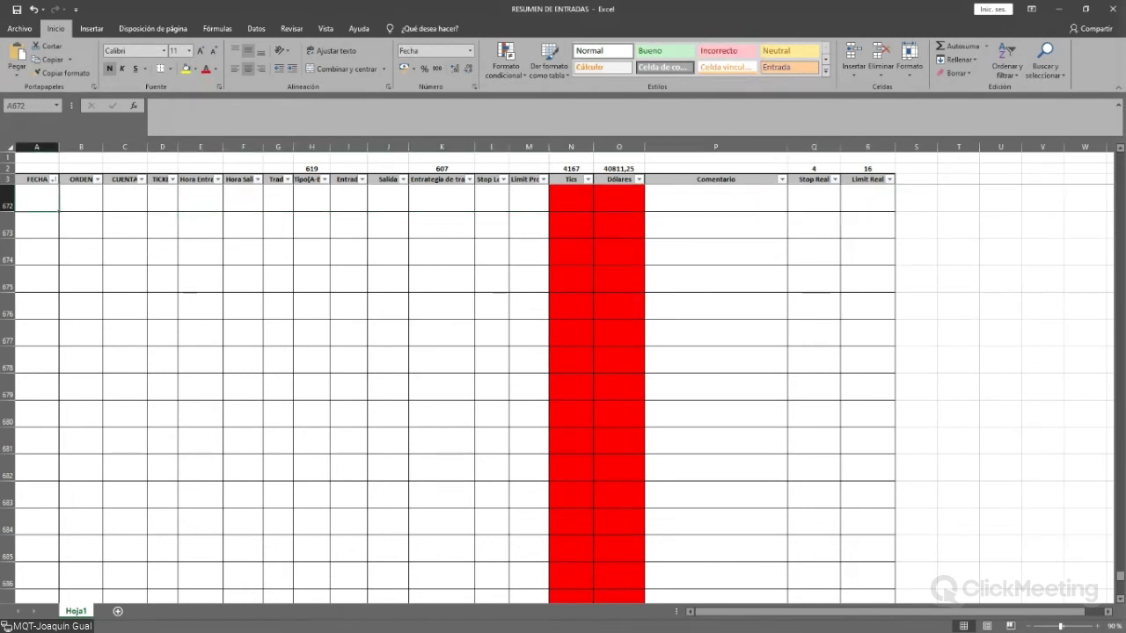
click(80, 198)
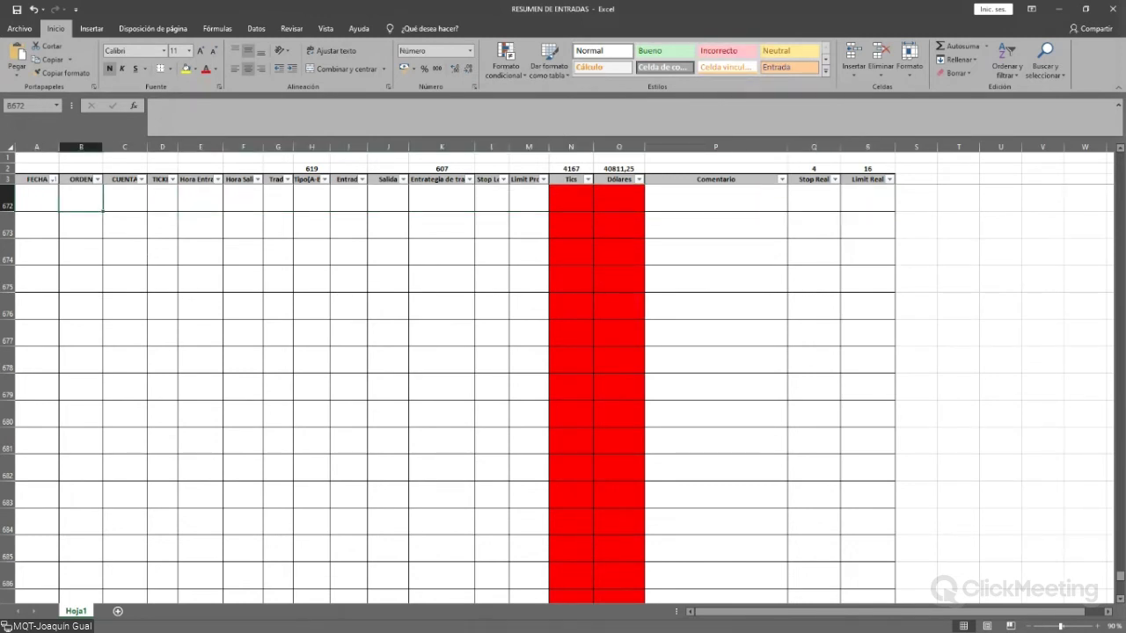
click(124, 198)
Widen the CUENTA column slightly and autofit the TICKET column so its full heading shows.
drag(147, 147, 151, 147)
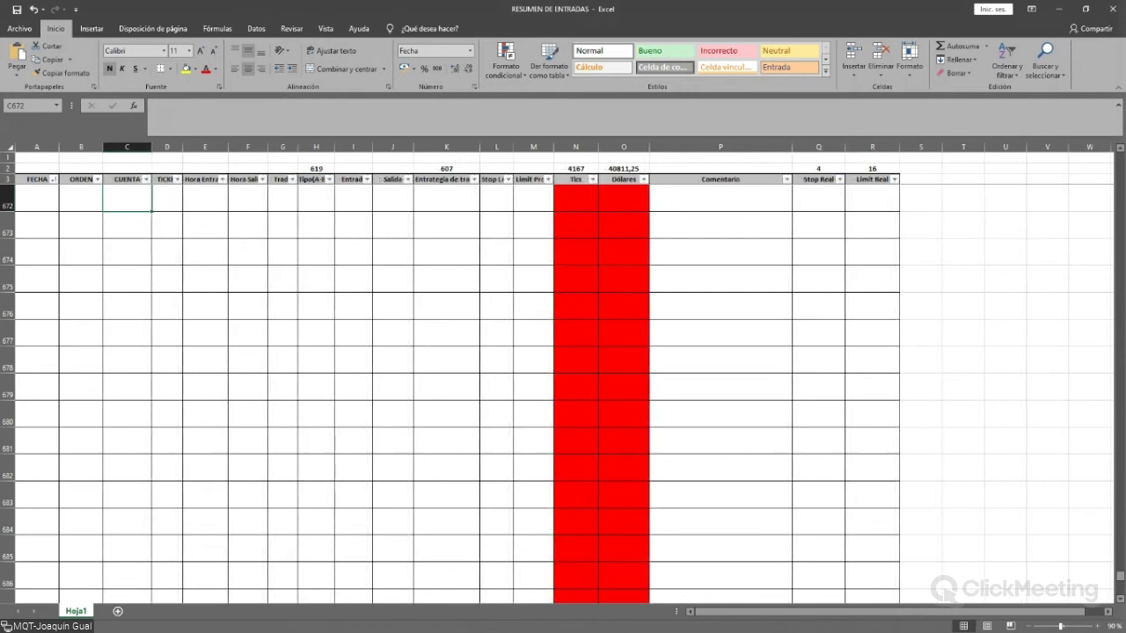
double_click(182, 147)
click(167, 197)
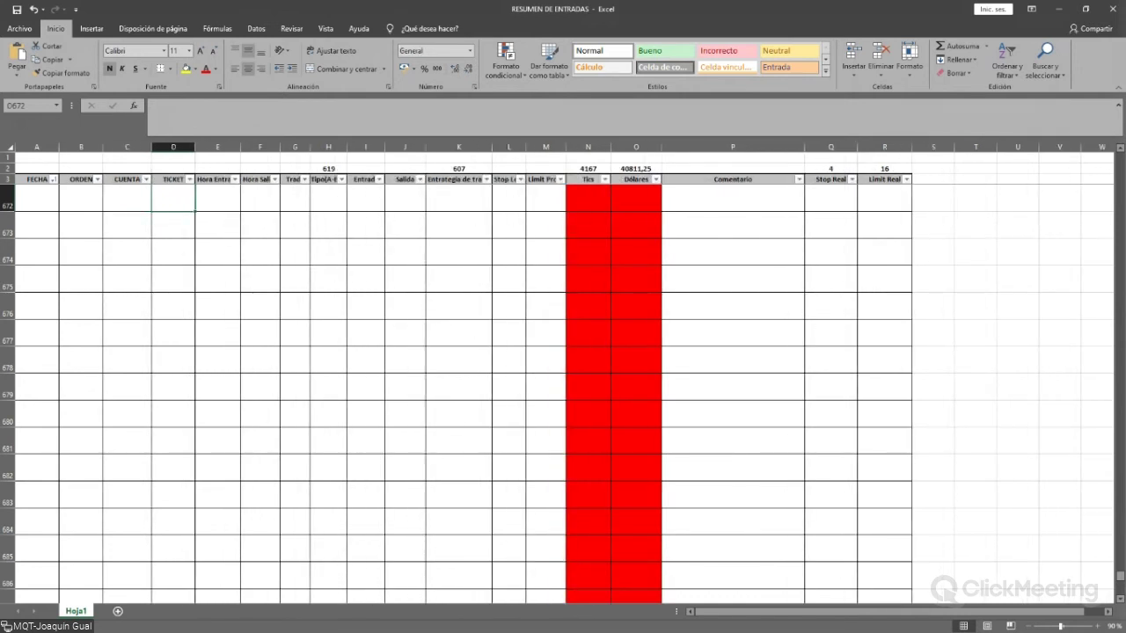
Examine each remaining entry field of row 672, from Hora Entrada and the trade type to Comentario, Stop Real and Limit Real.
click(217, 198)
click(259, 198)
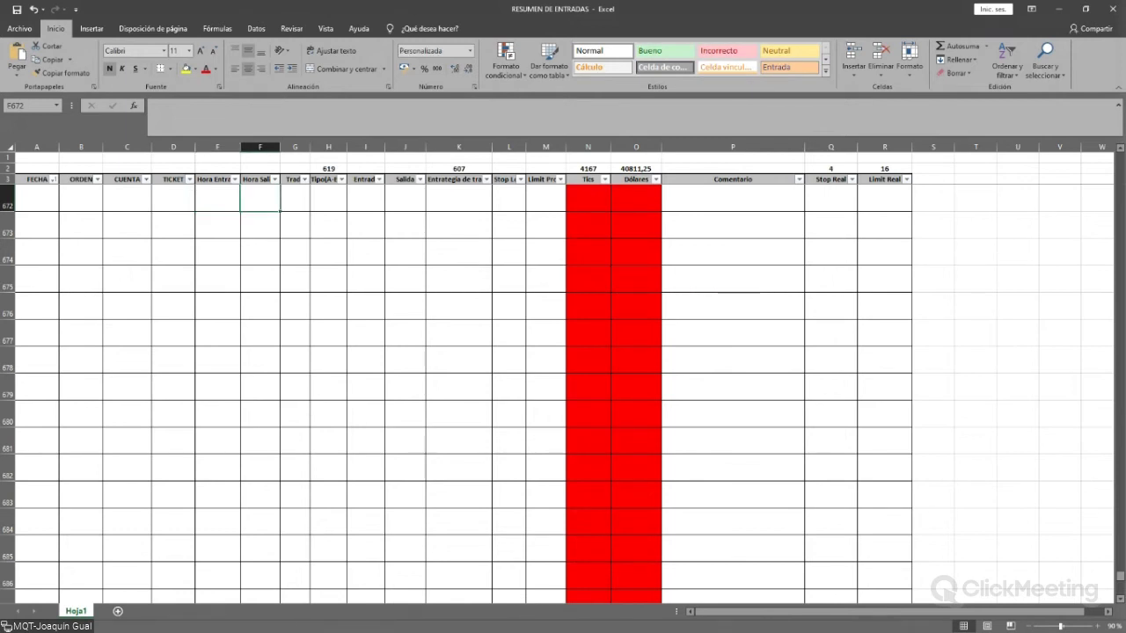
click(295, 198)
click(328, 198)
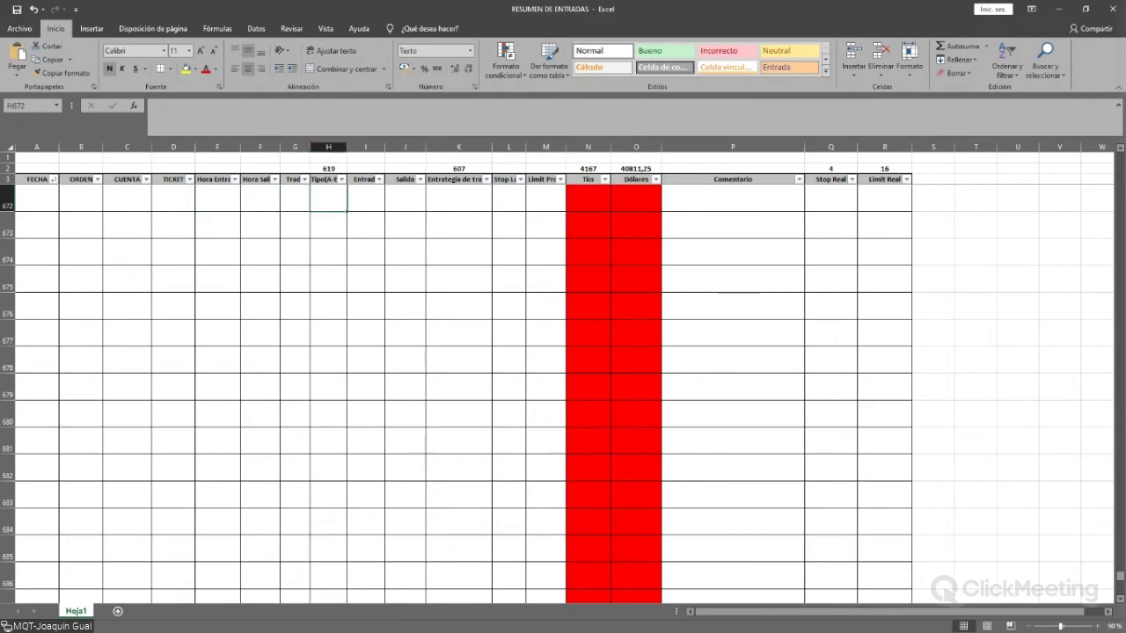
double_click(366, 198)
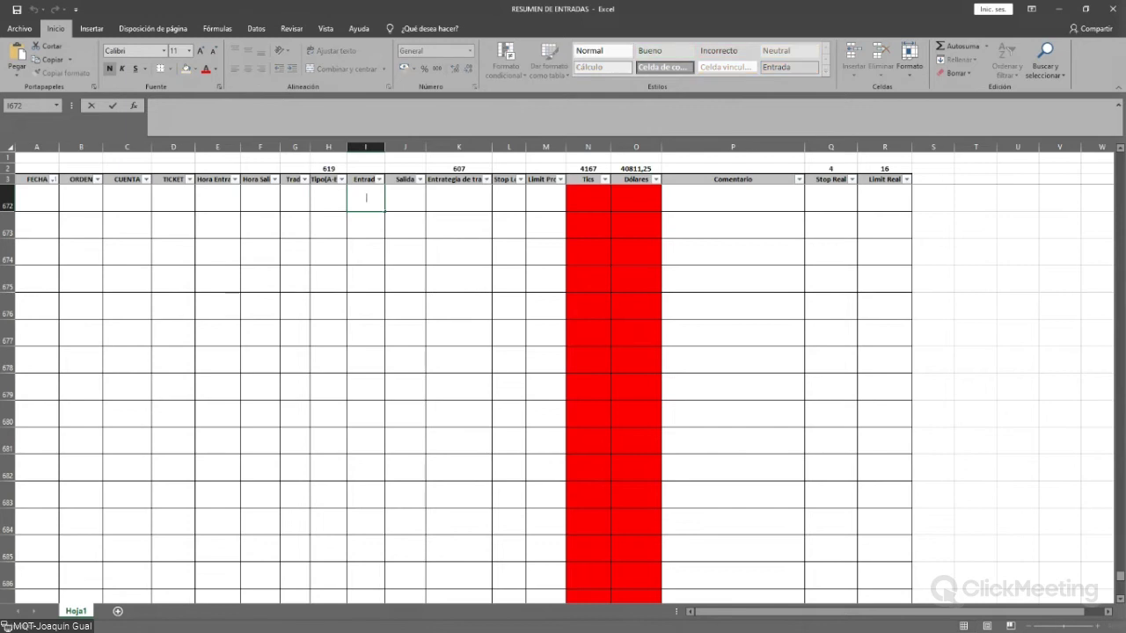
key(Tab)
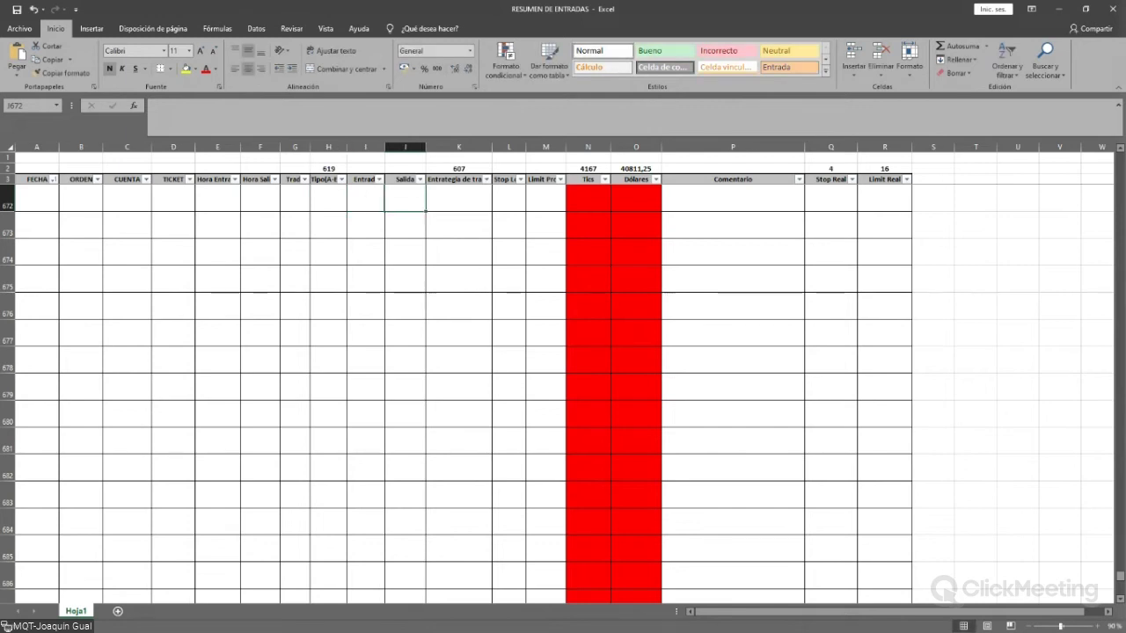
key(Tab)
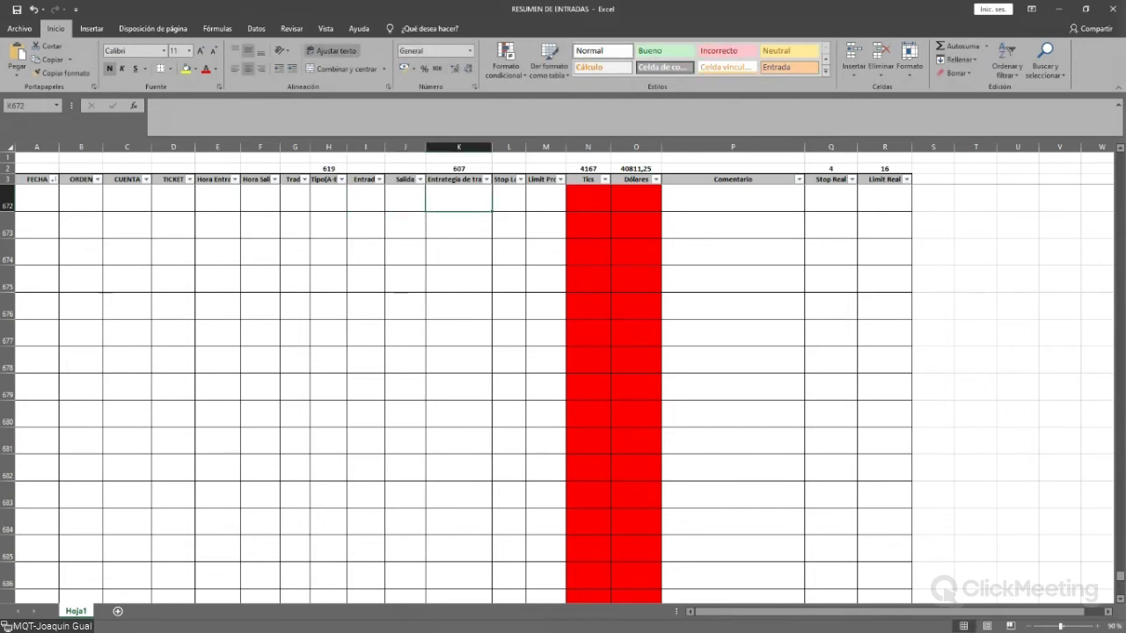
key(Tab)
key(Tab)
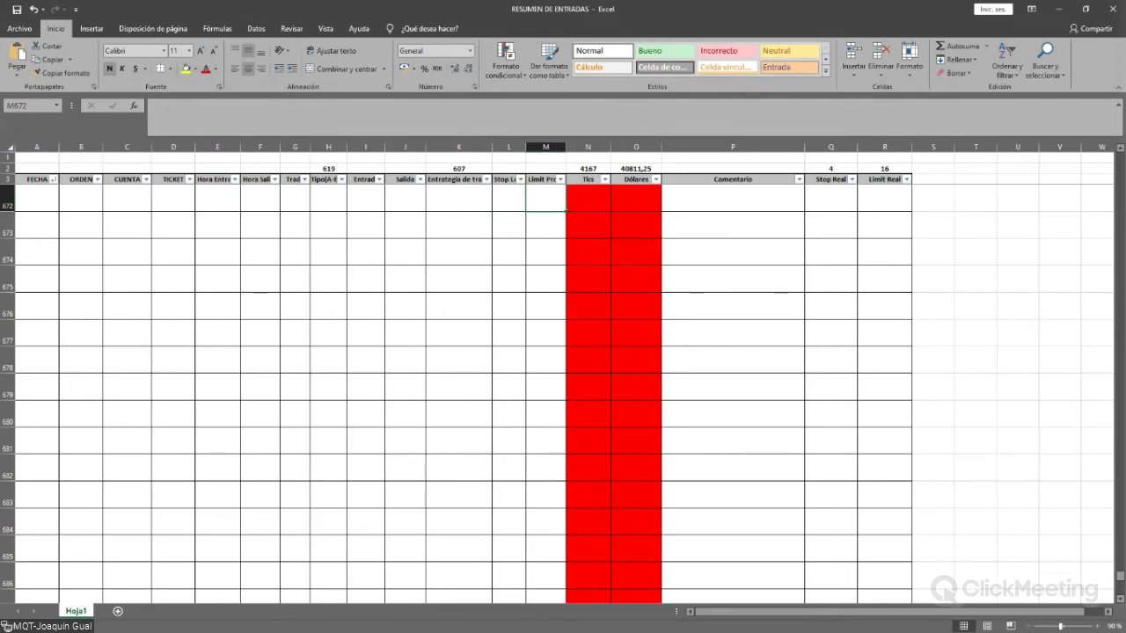
key(Tab)
key(Tab)
key(Tab)
key(Tab)
key(Tab)
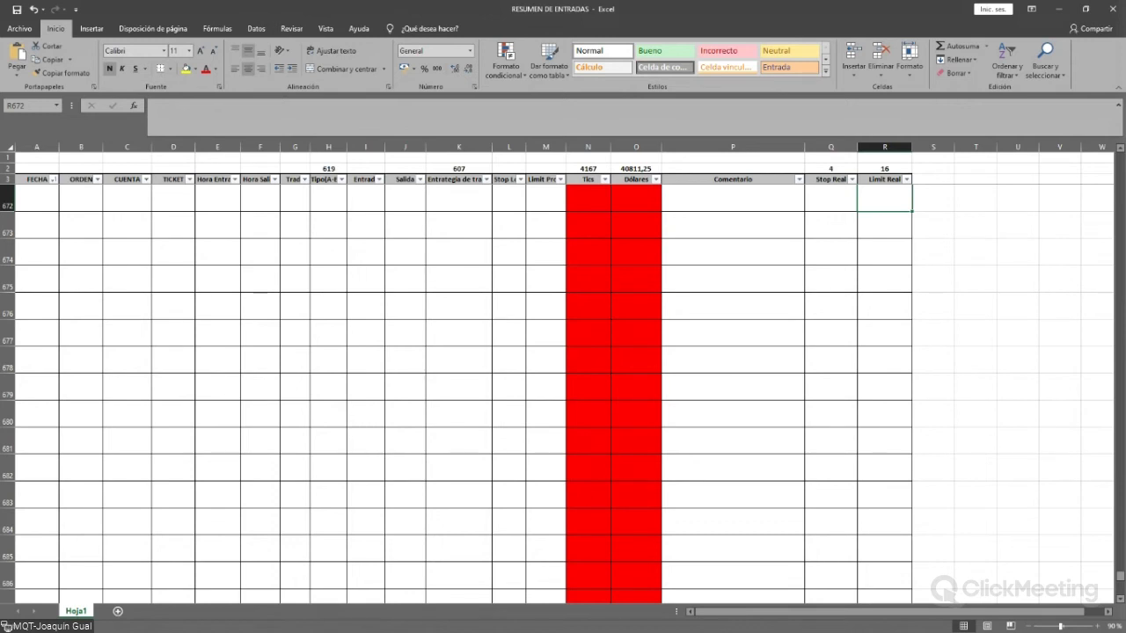
scroll(563, 387, up, 10)
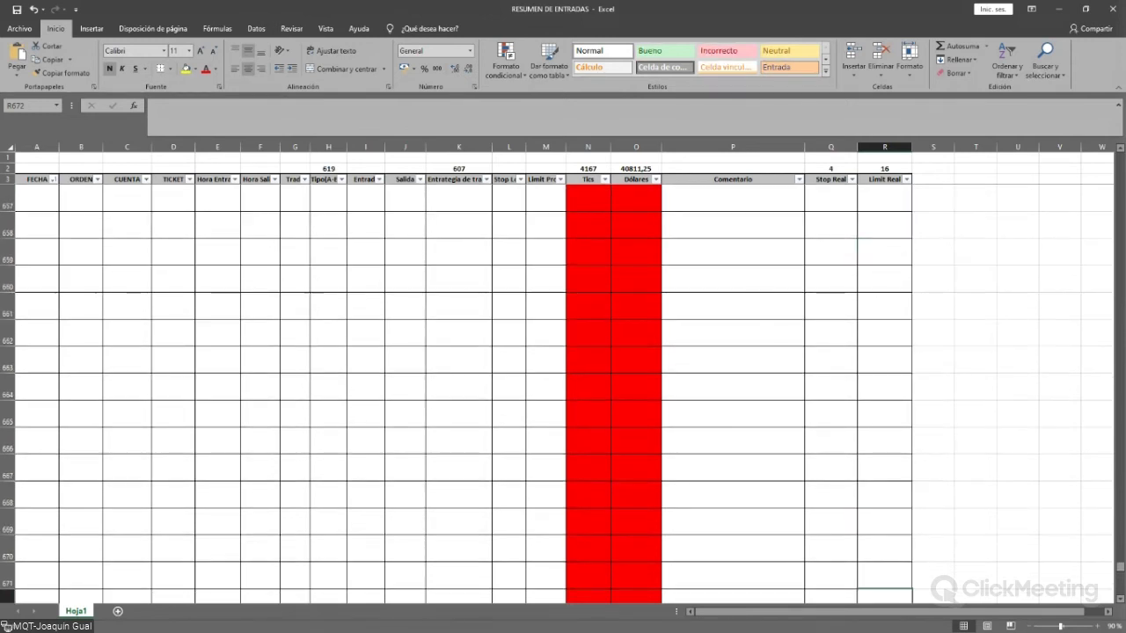
Go to the last recorded December 2016 entries and examine the subtotal formulas above the Tipo and Dólares columns.
scroll(563, 396, up, 5)
mouse_move(1119, 547)
mouse_down()
mouse_move(1120, 285)
mouse_move(1120, 539)
mouse_up()
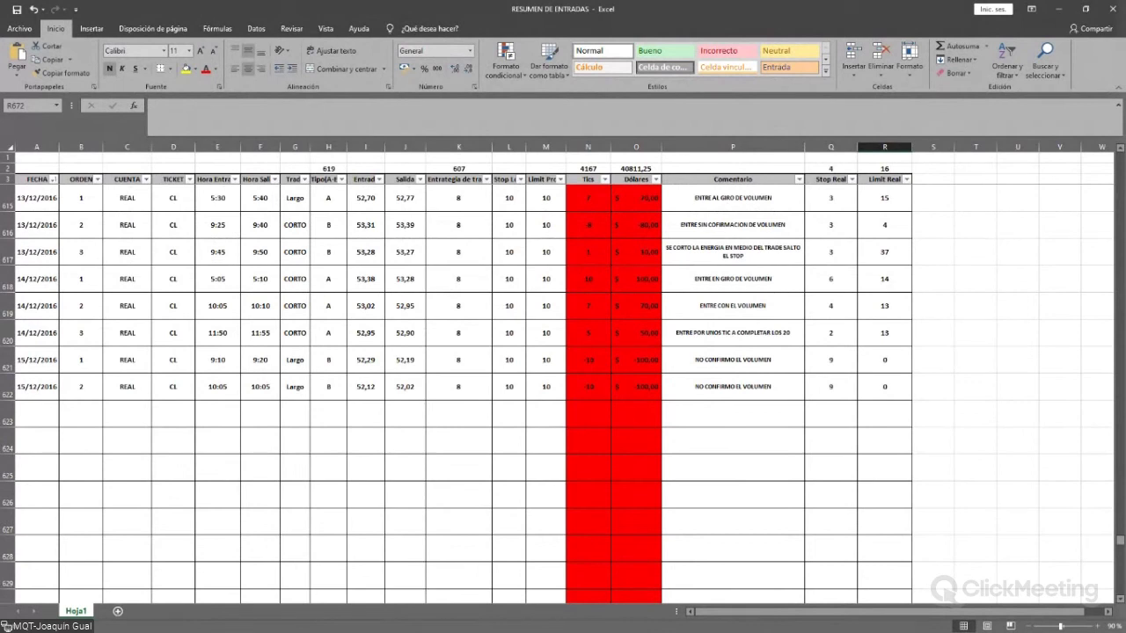
click(328, 168)
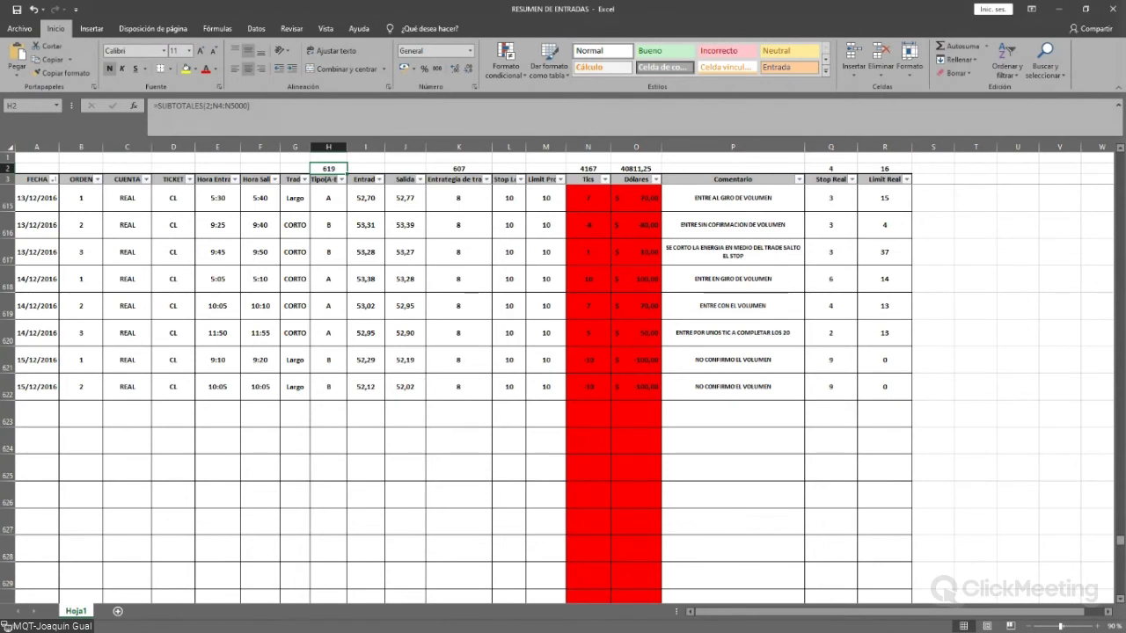
click(635, 168)
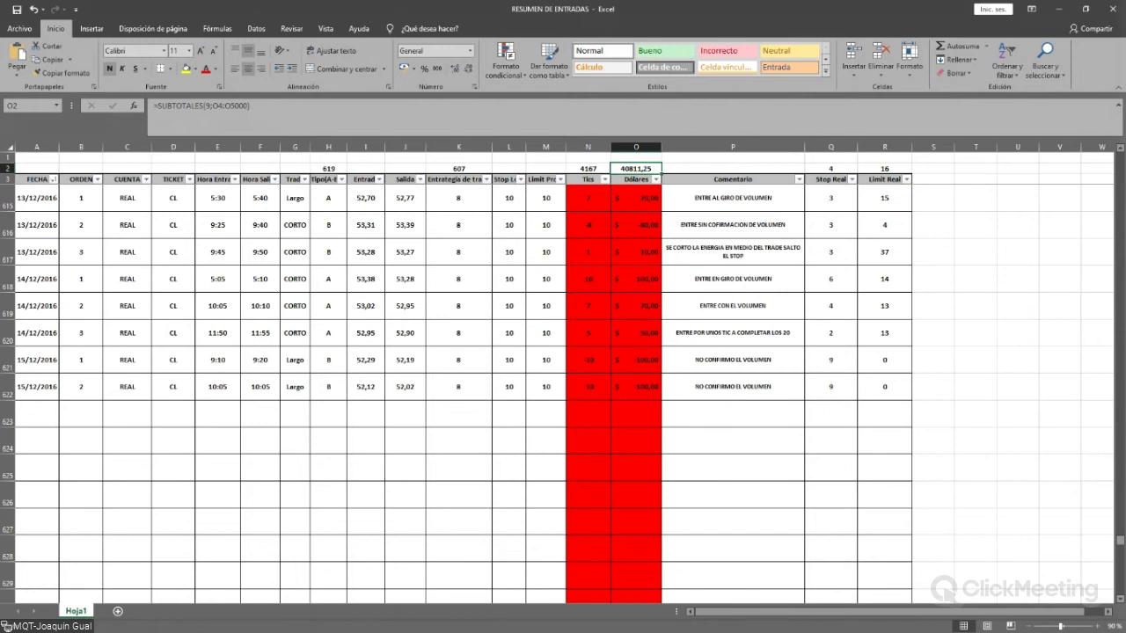
Examine the years and the months of 2016 offered by the FECHA filter, leaving the filter unapplied.
click(54, 178)
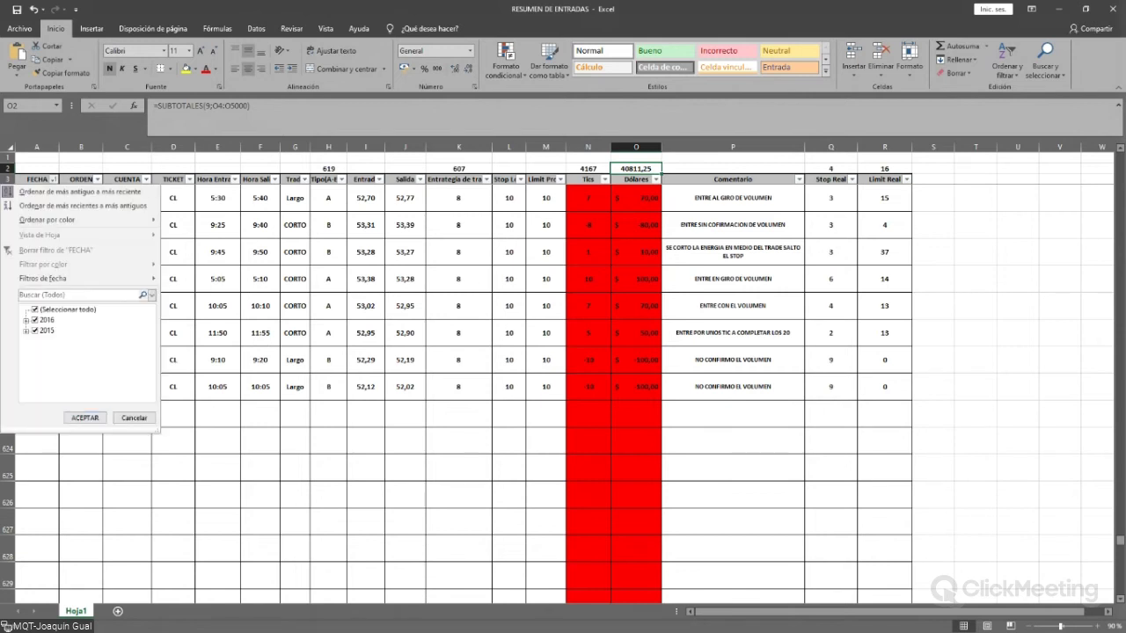
click(26, 330)
click(25, 331)
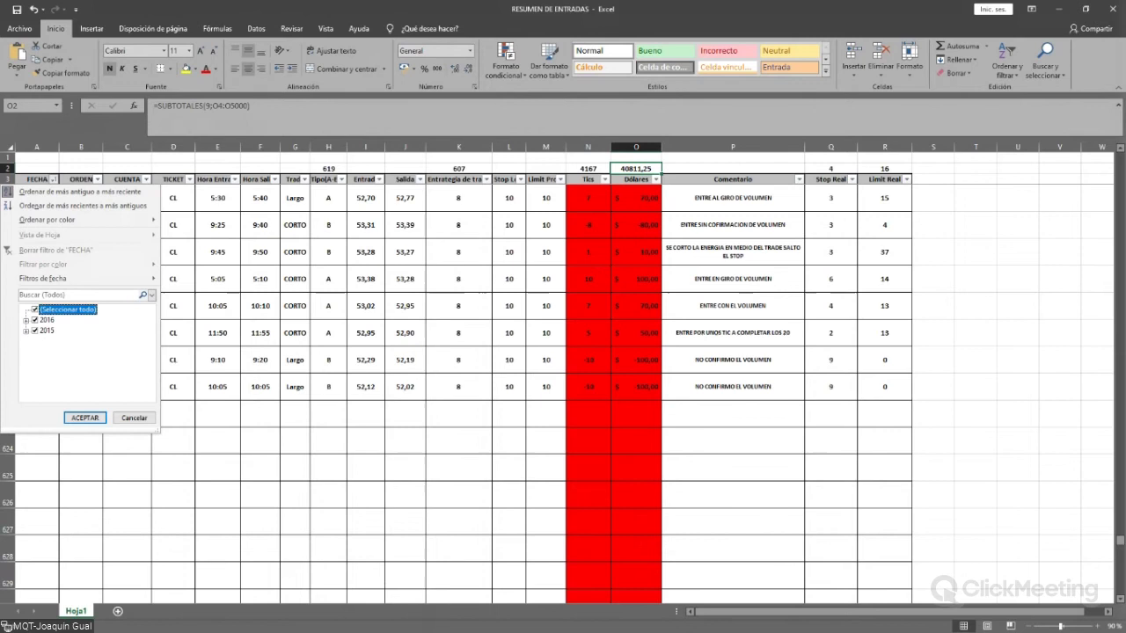
click(25, 320)
scroll(88, 352, down, 3)
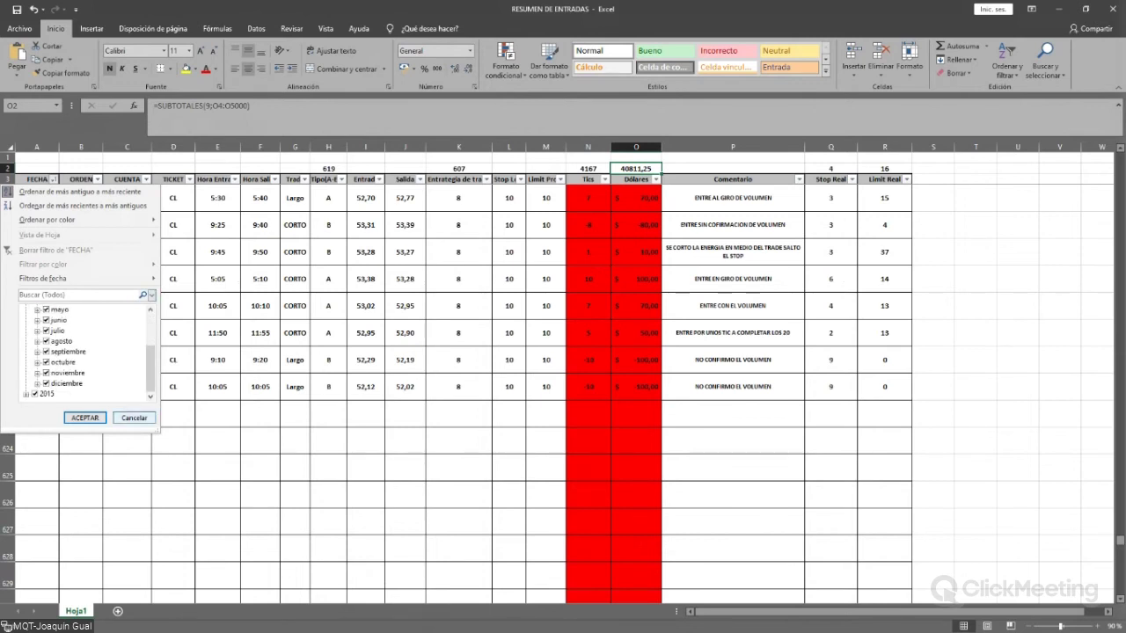
click(133, 418)
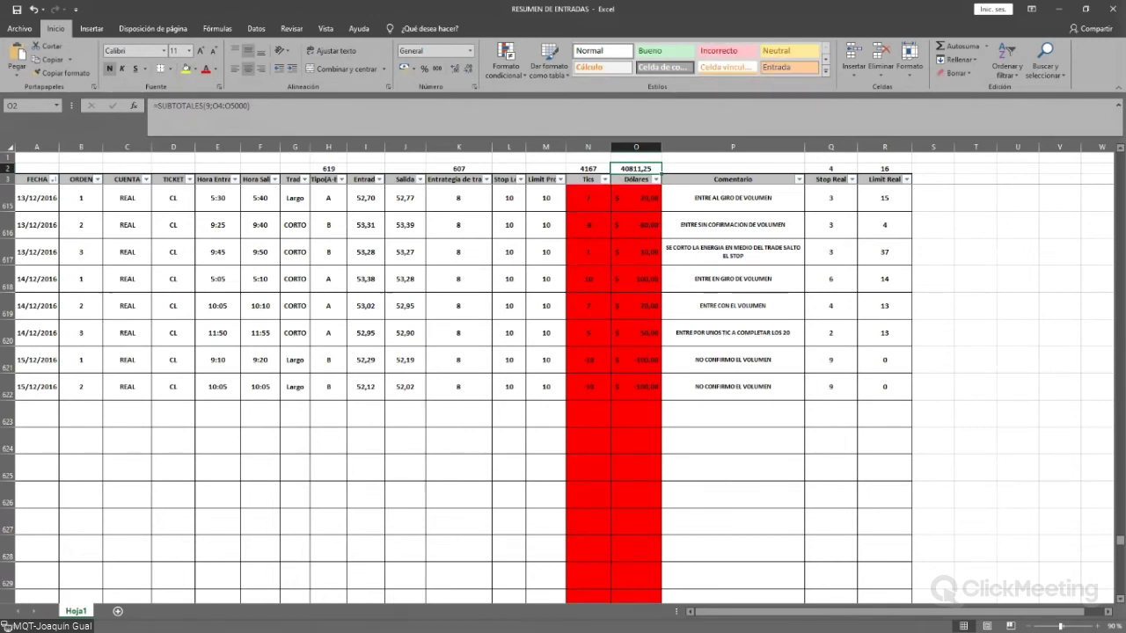
Compare the summary formulas above the Stop Real and Limit Real columns, along with the entry count above Tipo.
click(830, 168)
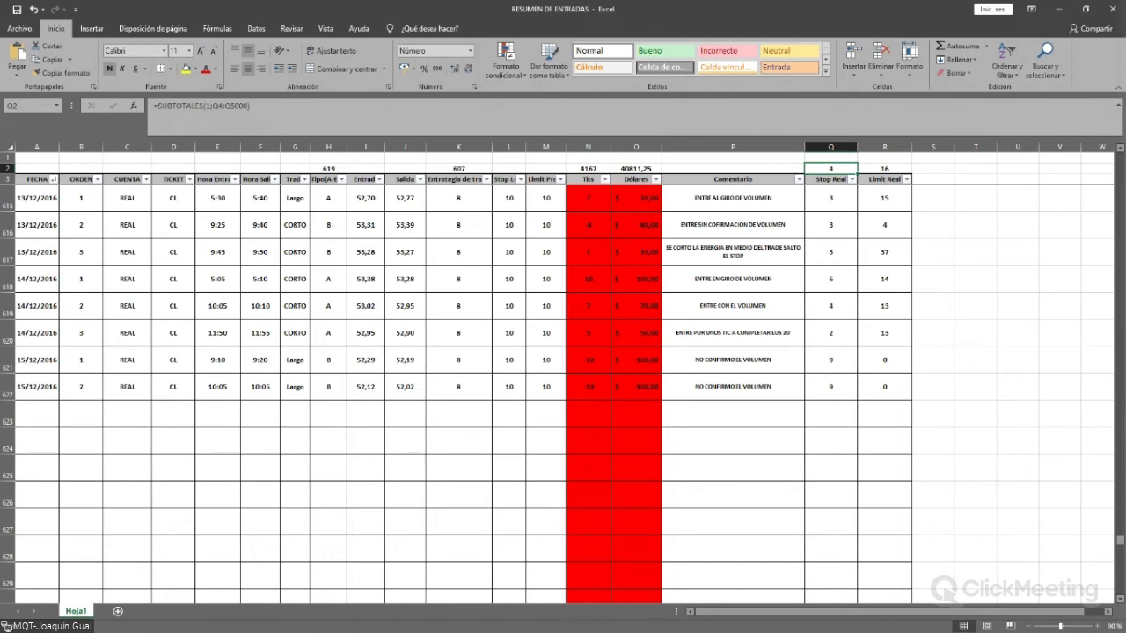
click(328, 168)
click(830, 168)
click(884, 168)
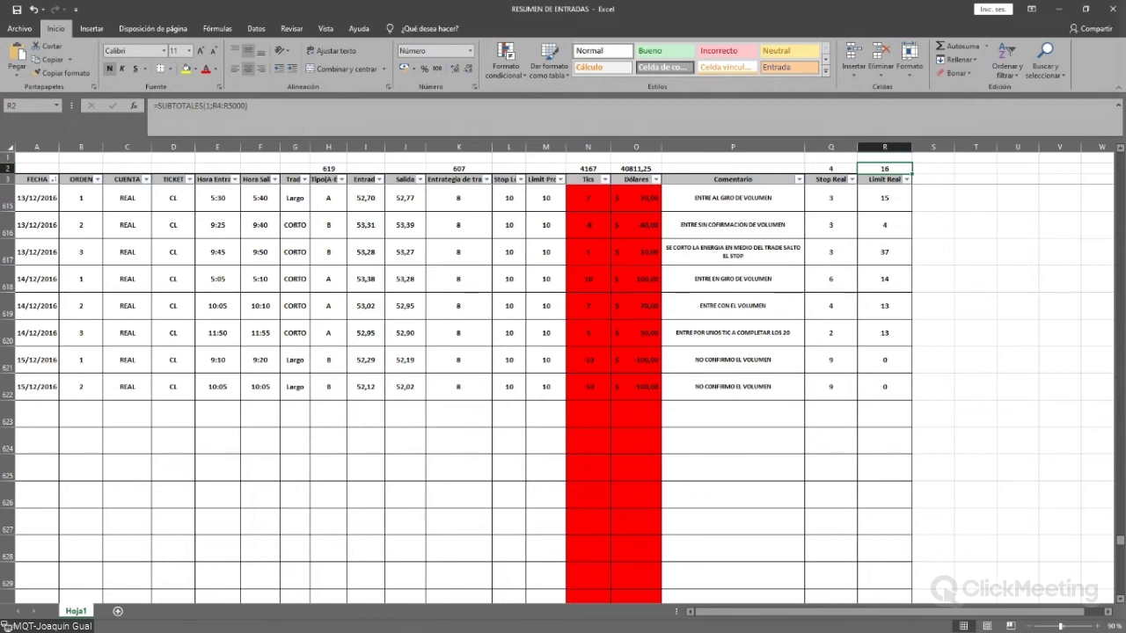
click(830, 168)
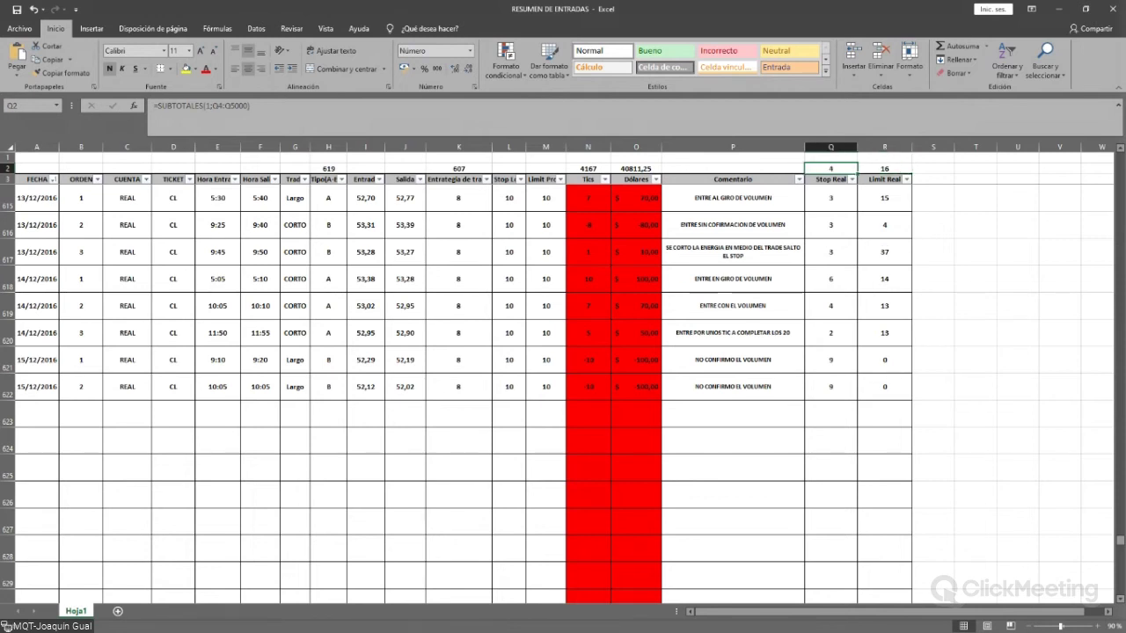
click(884, 168)
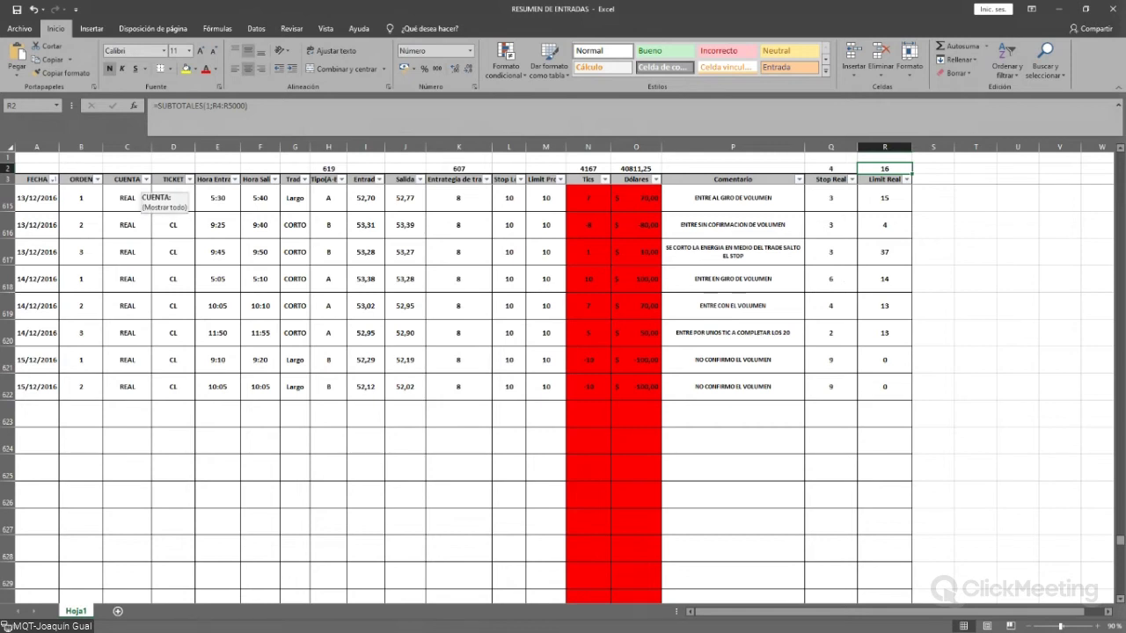
Filter the CUENTA column to REAL entries only and check the Dólares subtotal and the filtered rows.
click(146, 179)
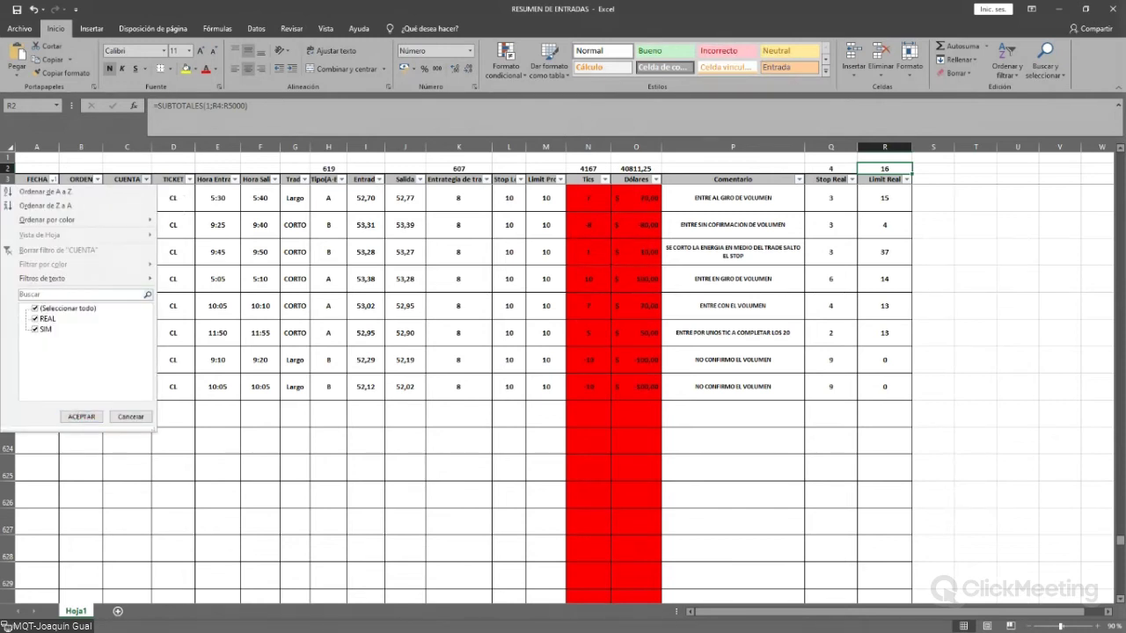
click(34, 308)
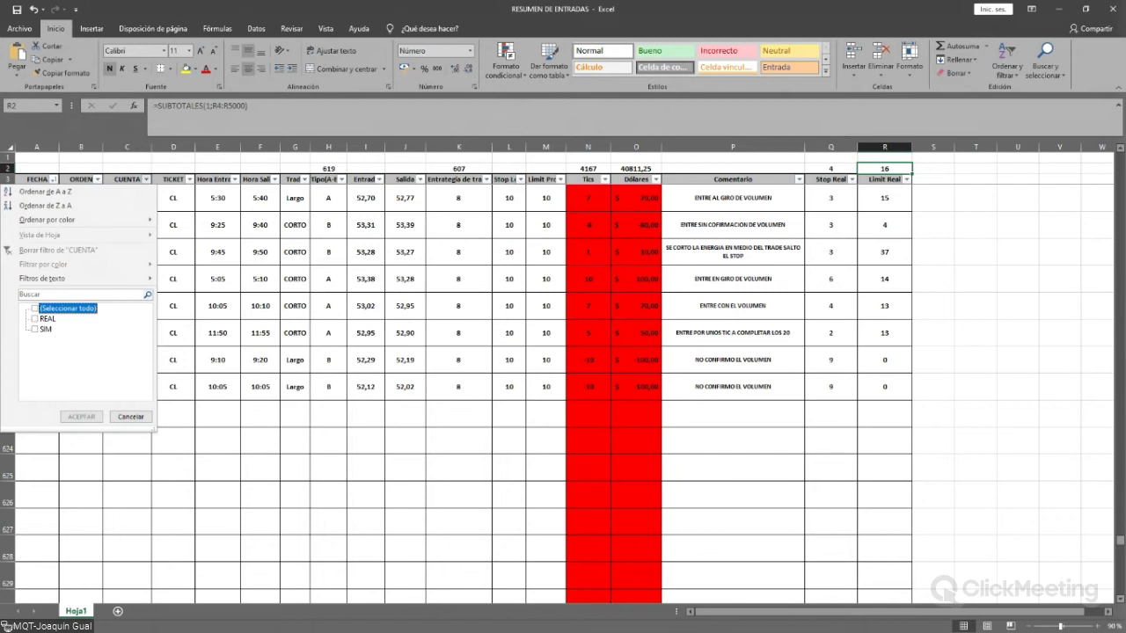
click(34, 319)
key(space)
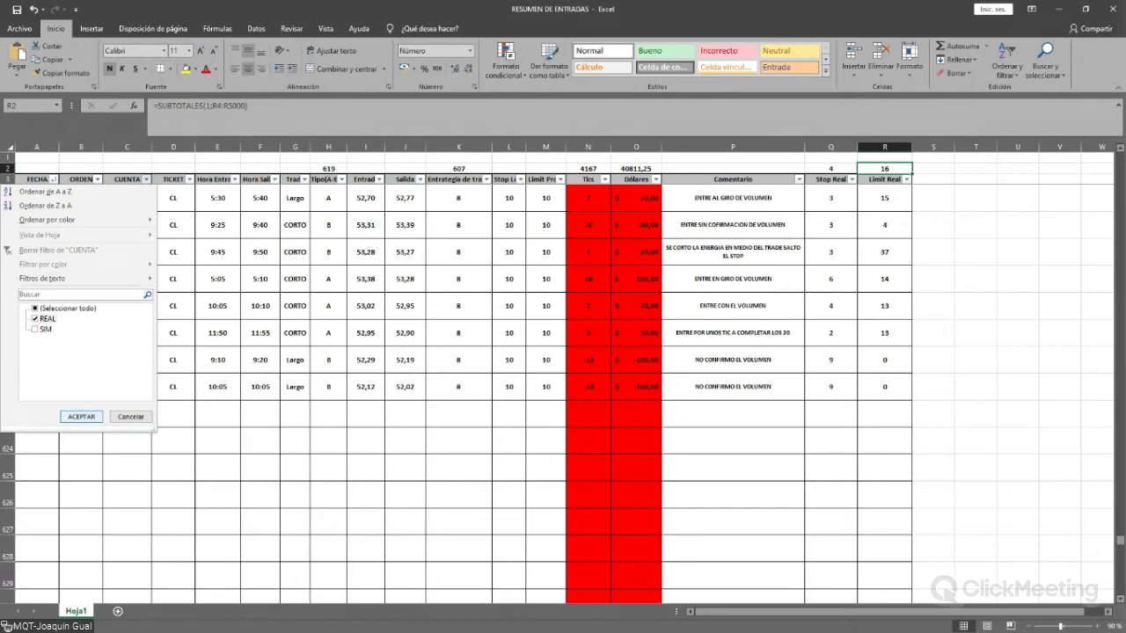
click(81, 416)
click(636, 168)
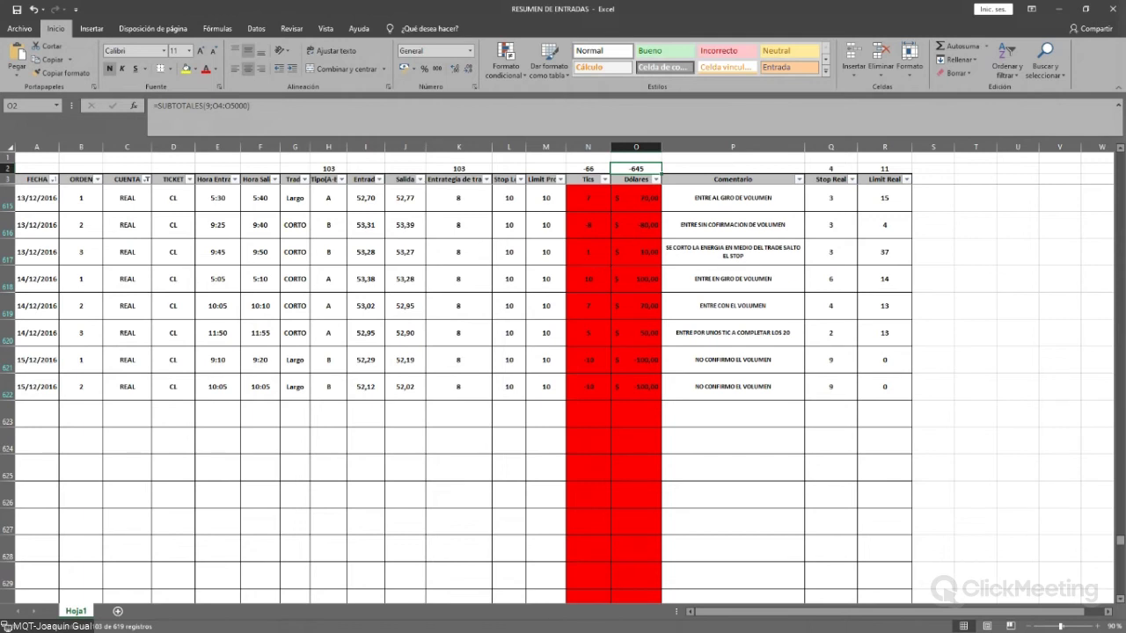
scroll(563, 393, up, 10)
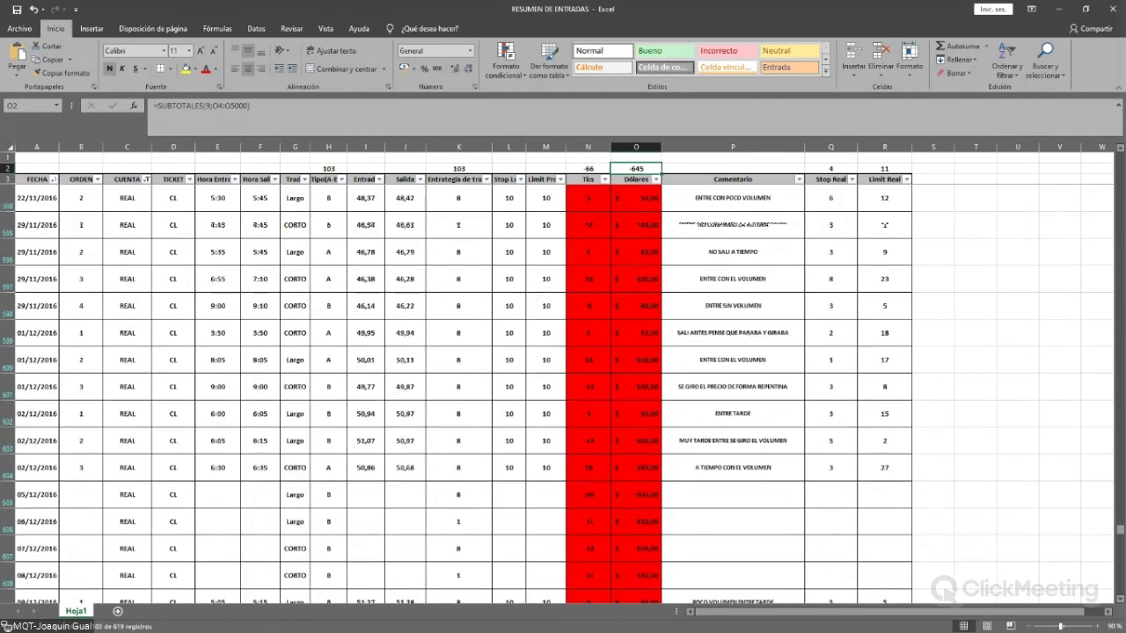
scroll(563, 393, down, 10)
Filter the Tipo column to type A trades by excluding B, and check the Dólares subtotal.
click(328, 168)
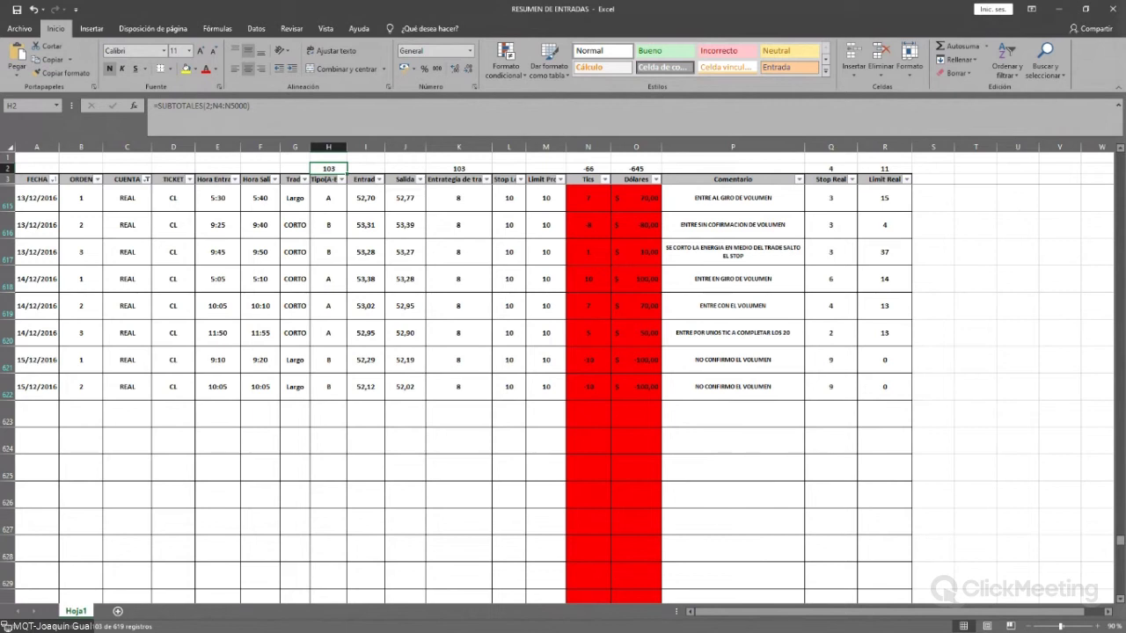
click(341, 180)
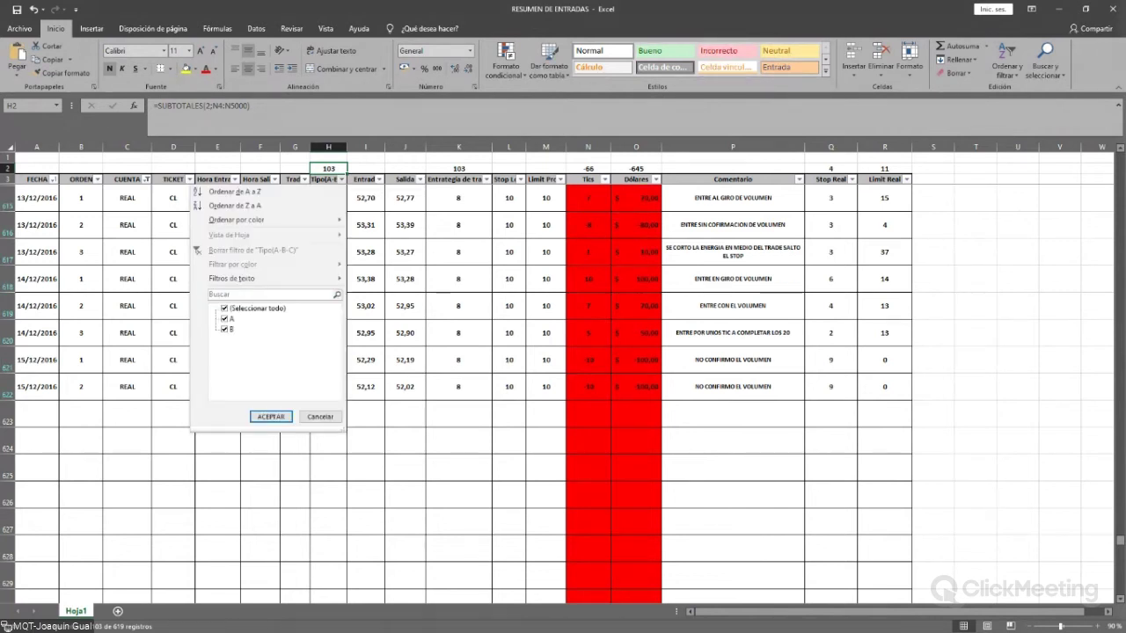
click(224, 329)
key(Return)
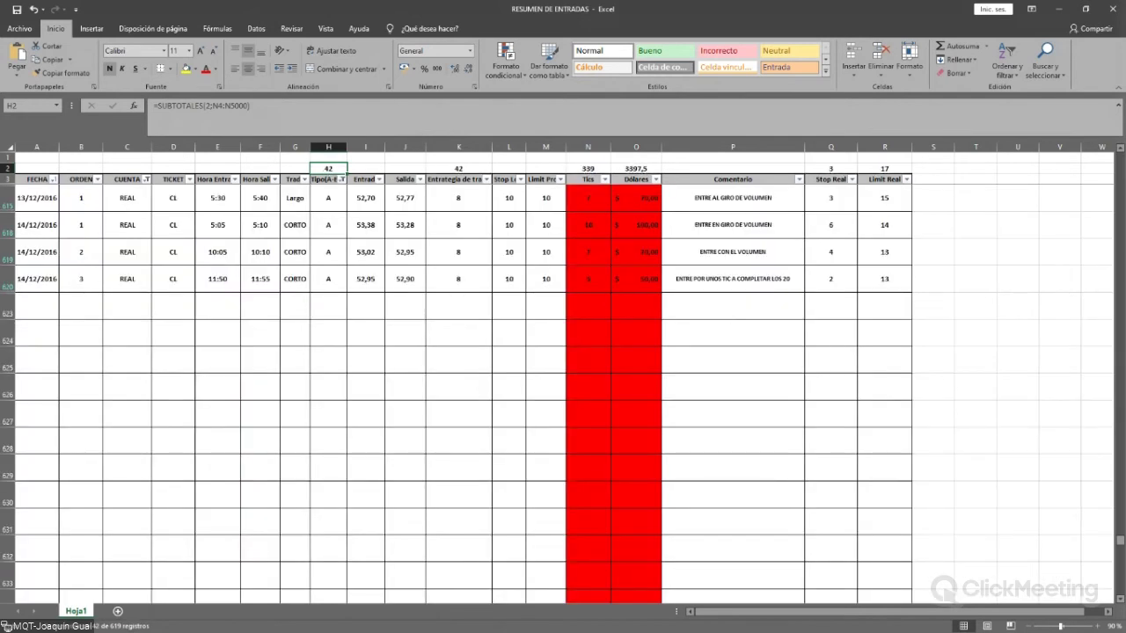
click(635, 168)
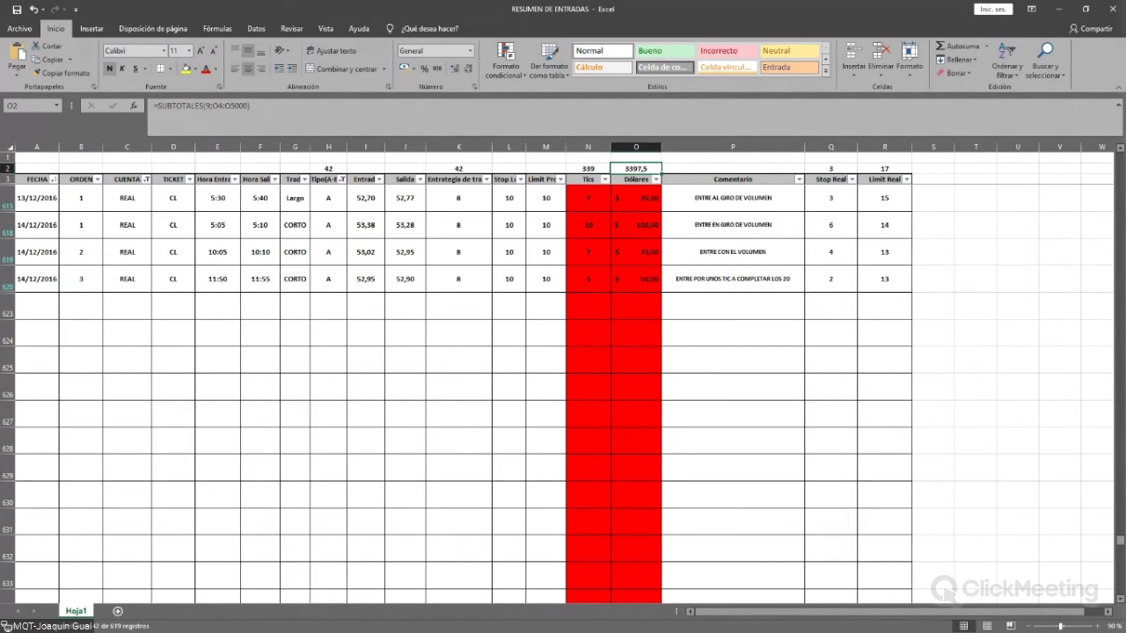
click(341, 180)
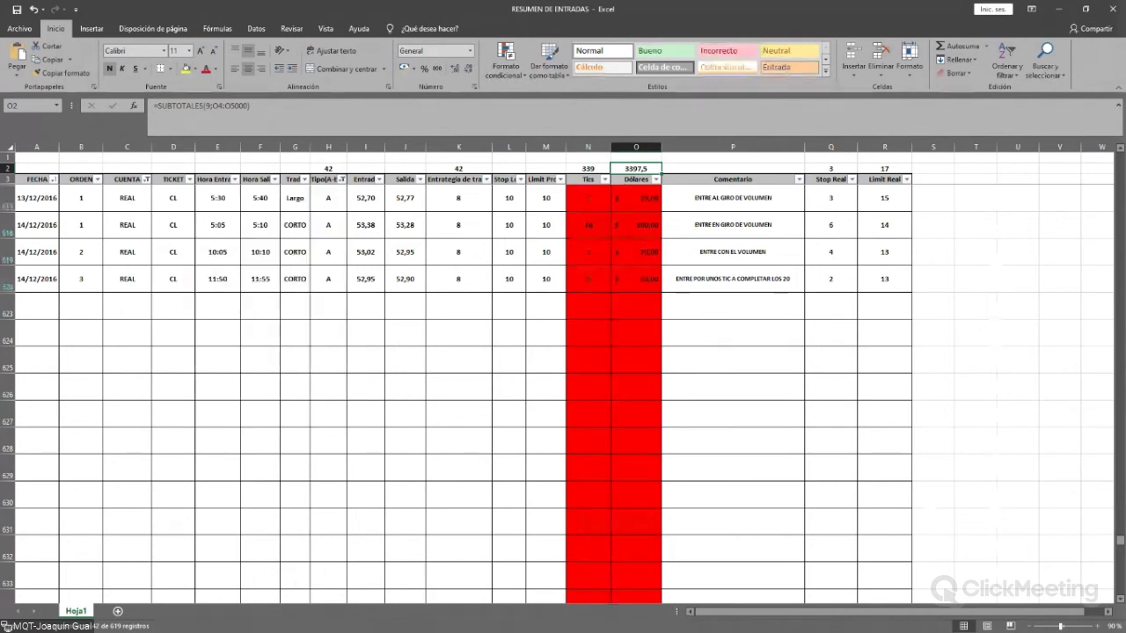
Filter the TICKET column to CL by excluding HG, and recheck the filter's selection.
scroll(562, 391, up, 1)
scroll(563, 391, down, 1)
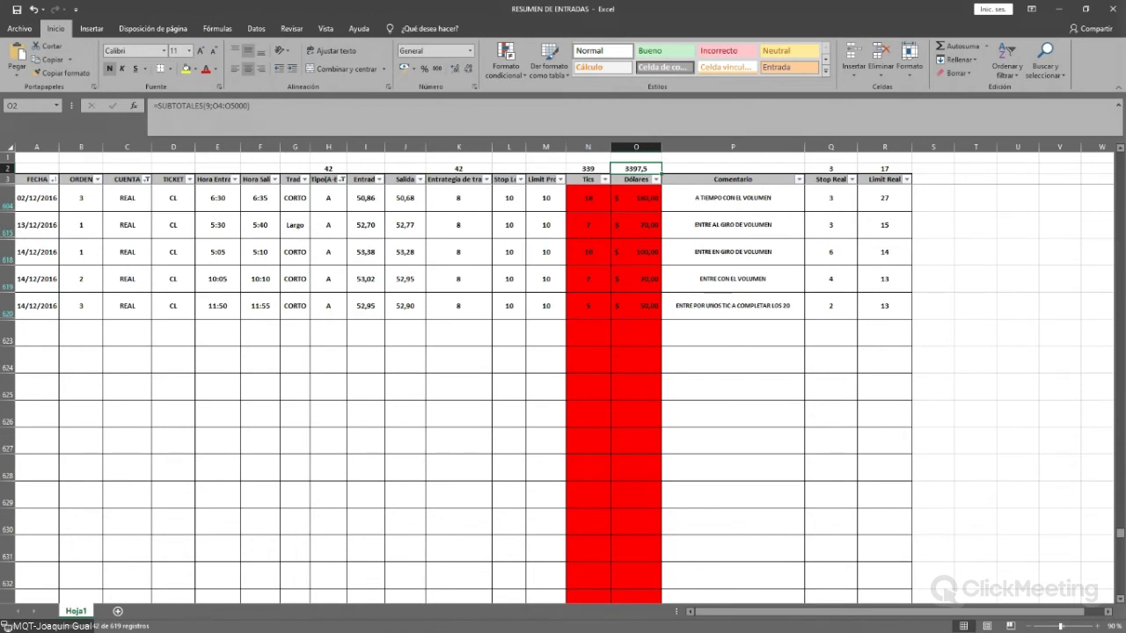
click(189, 179)
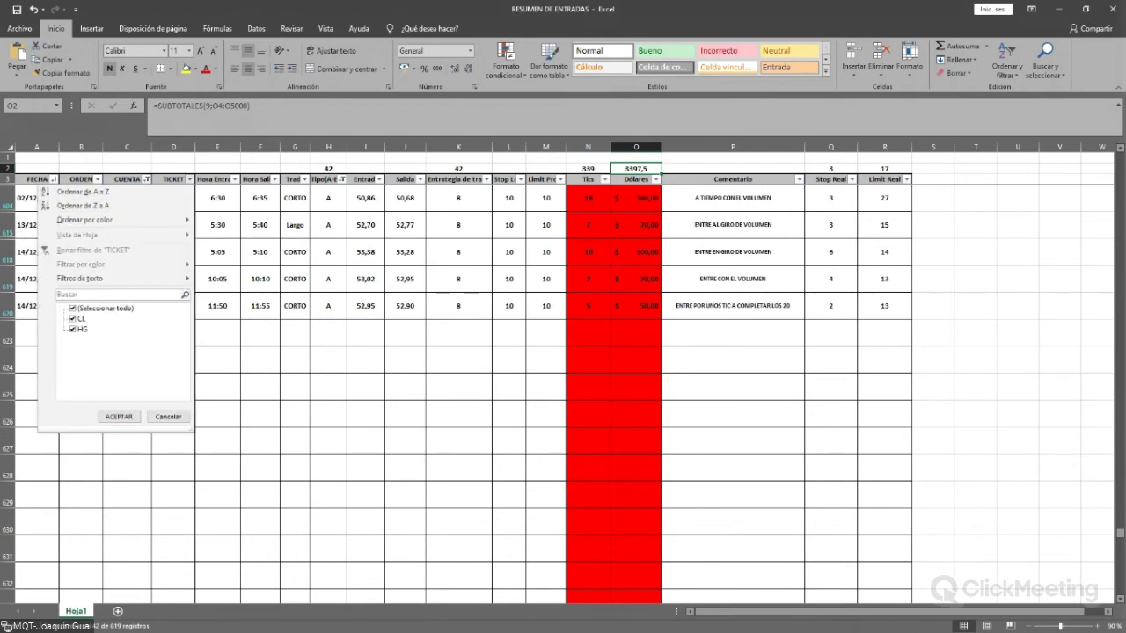
click(72, 329)
click(119, 416)
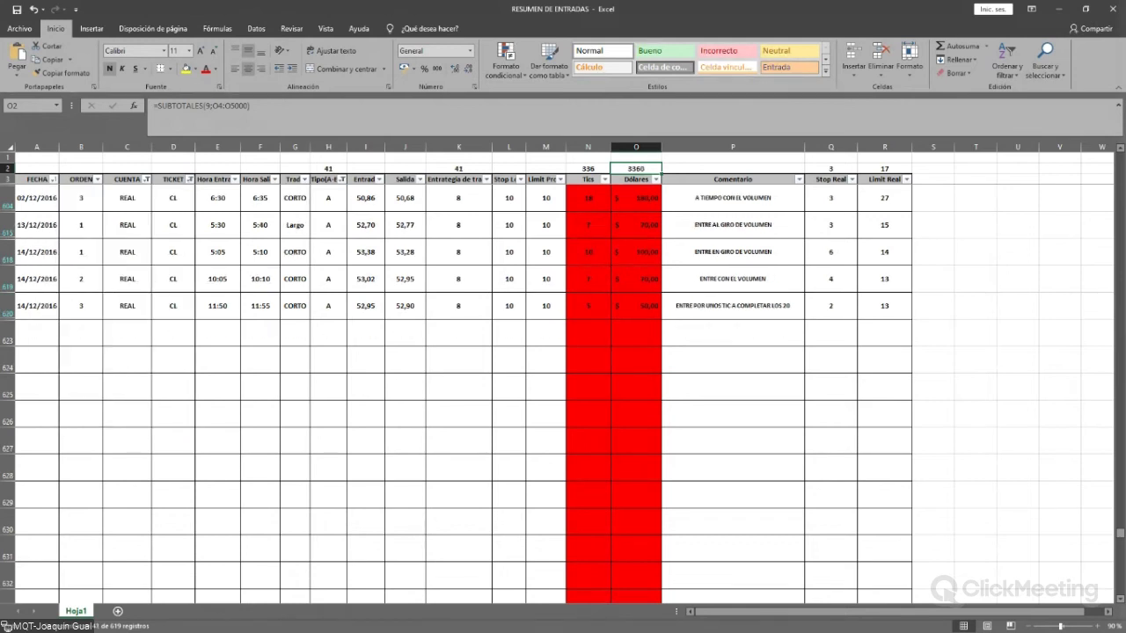
click(189, 179)
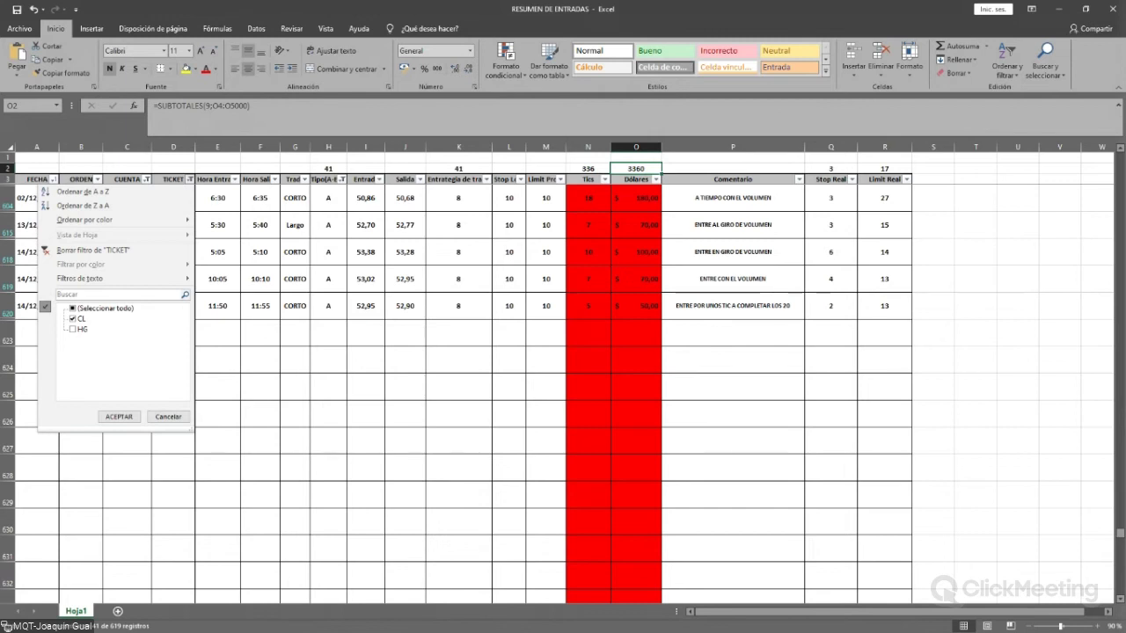
click(119, 416)
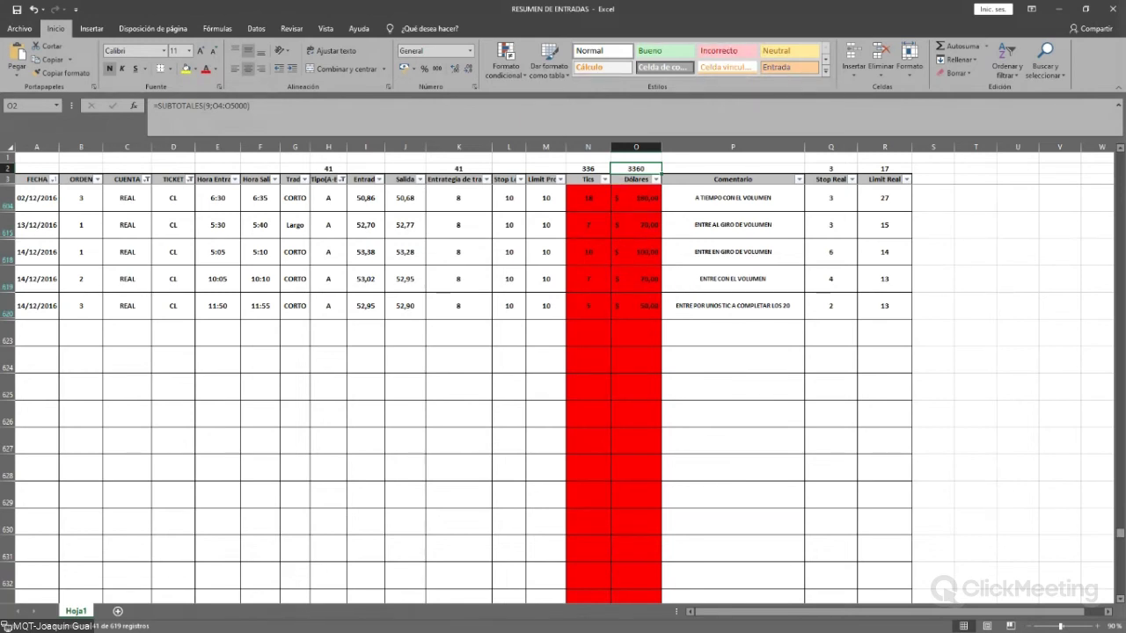
Filter the Trade column to CORTO entries only.
click(300, 179)
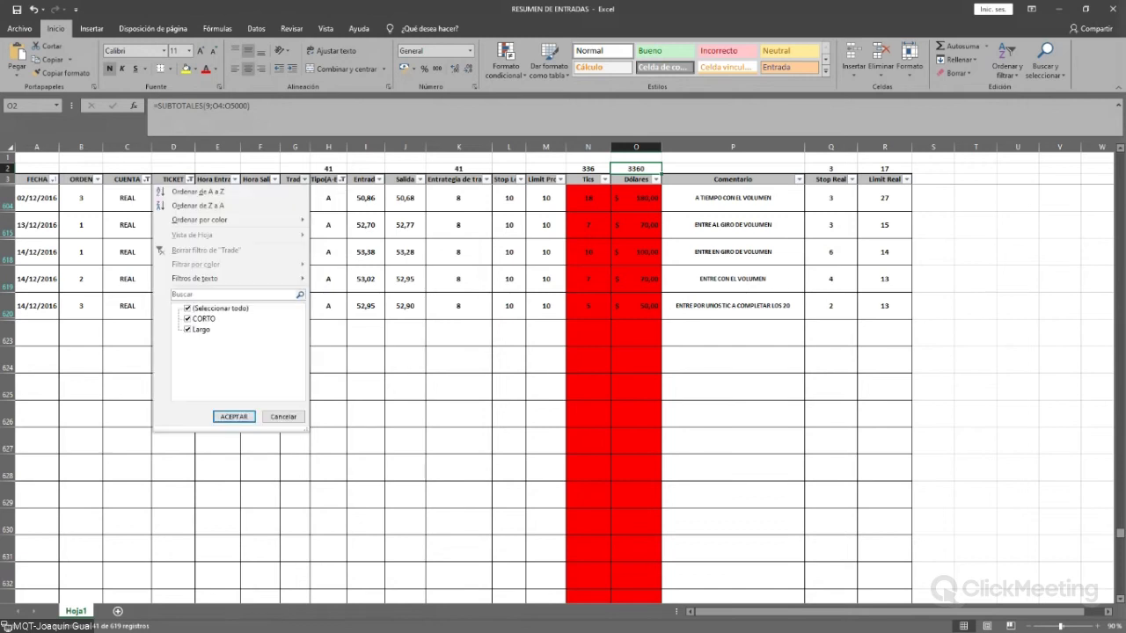
click(186, 307)
click(188, 319)
click(231, 416)
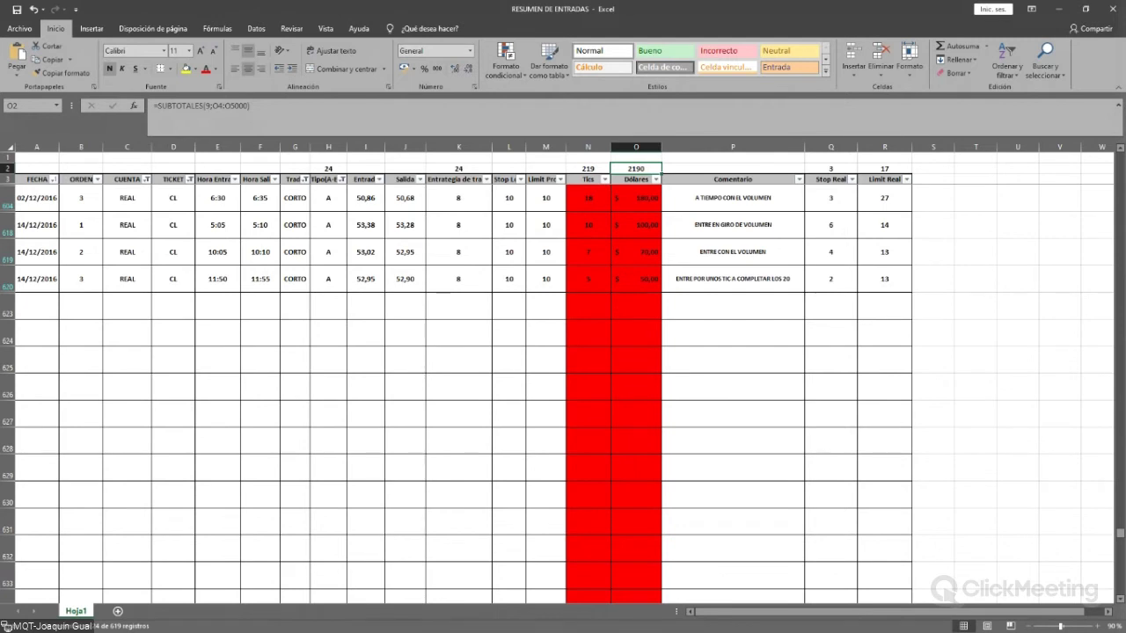
Switch the Trade column filter from CORTO to Largo entries and view the matching rows.
click(303, 180)
click(188, 329)
click(187, 319)
click(233, 416)
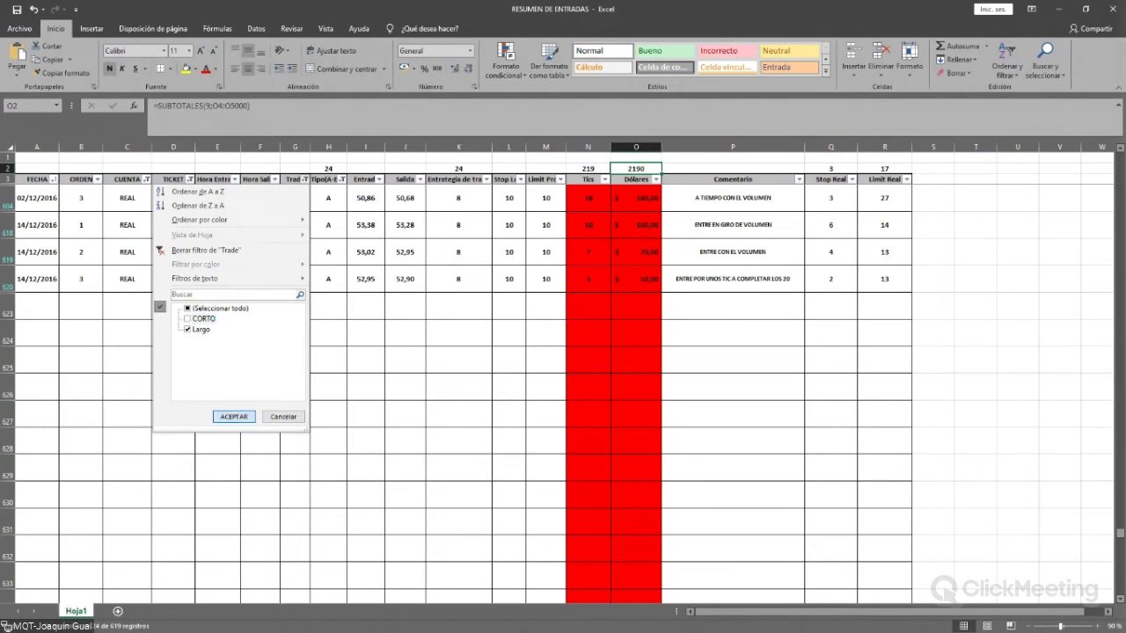
key(Return)
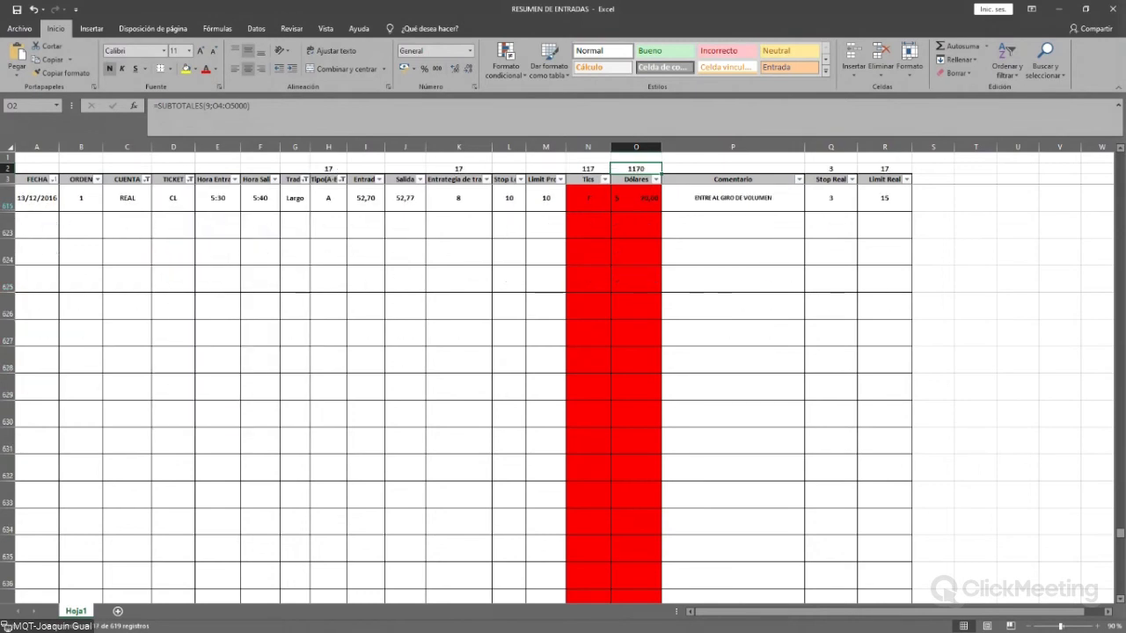
scroll(563, 378, up, 1)
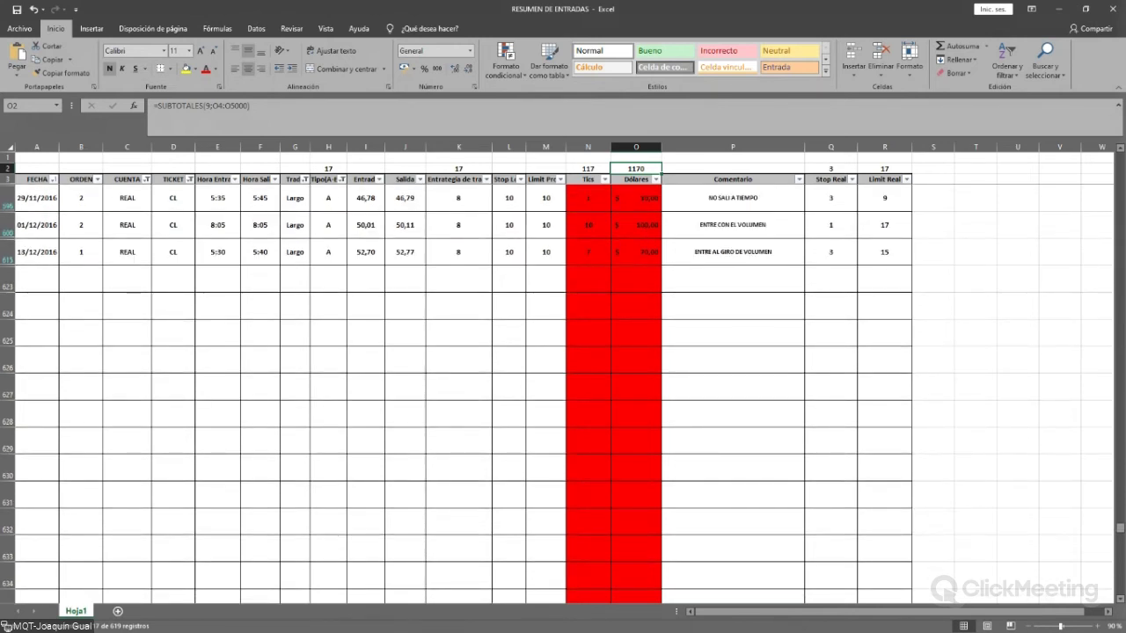
Include CORTO again in the Trade filter so both trade directions are listed.
click(302, 179)
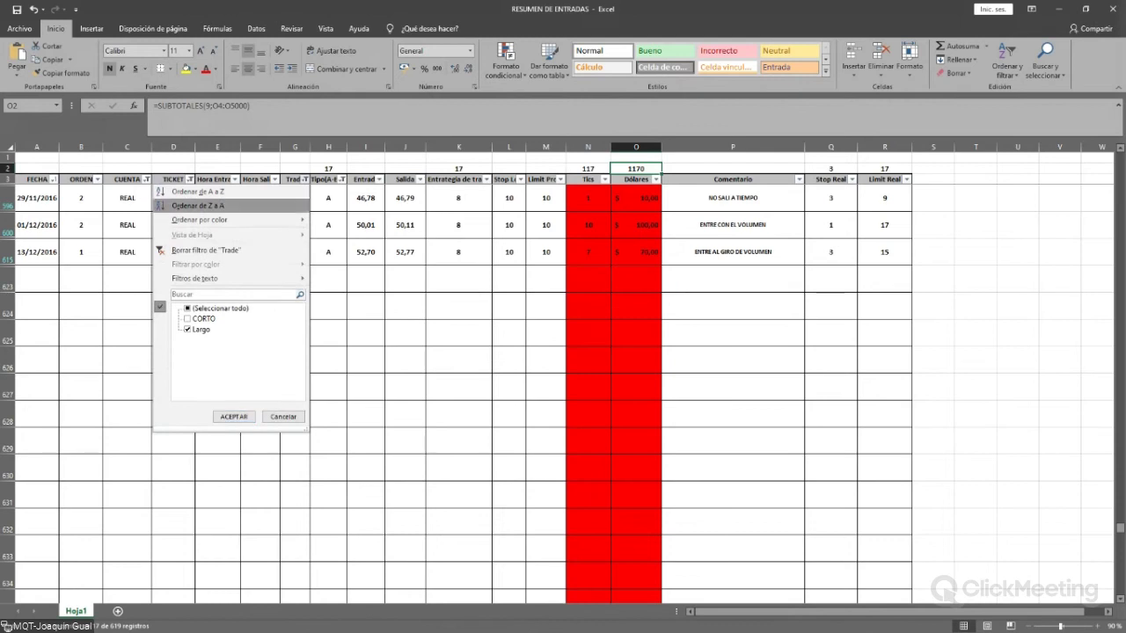
click(198, 319)
click(233, 416)
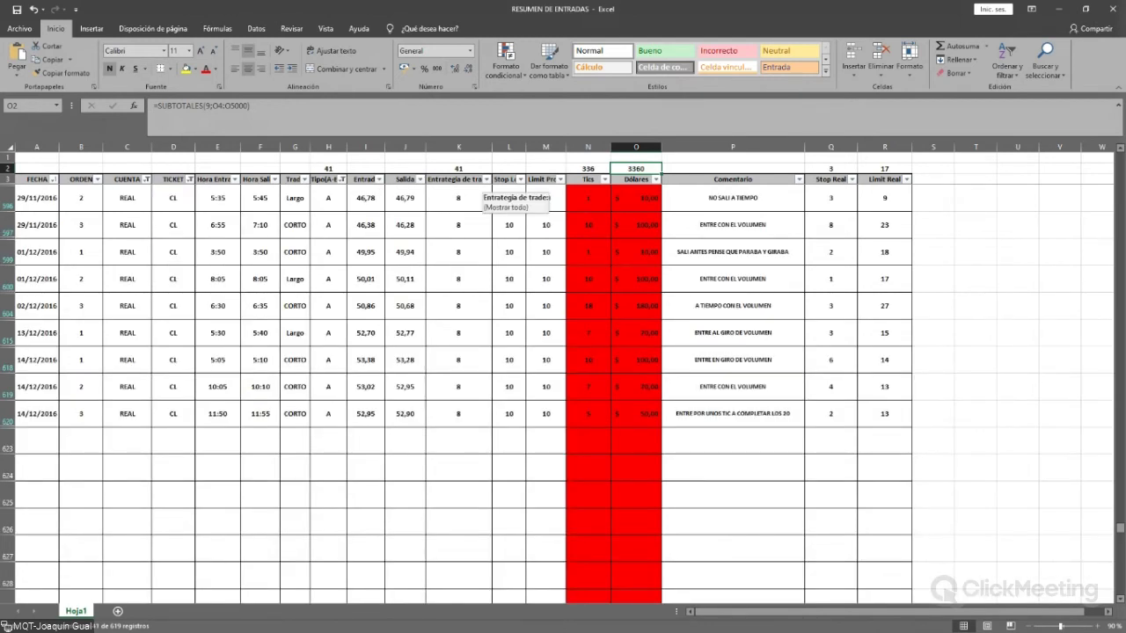
Filter the Estrategia de trade column to strategy 8 by excluding strategy 1.
click(485, 179)
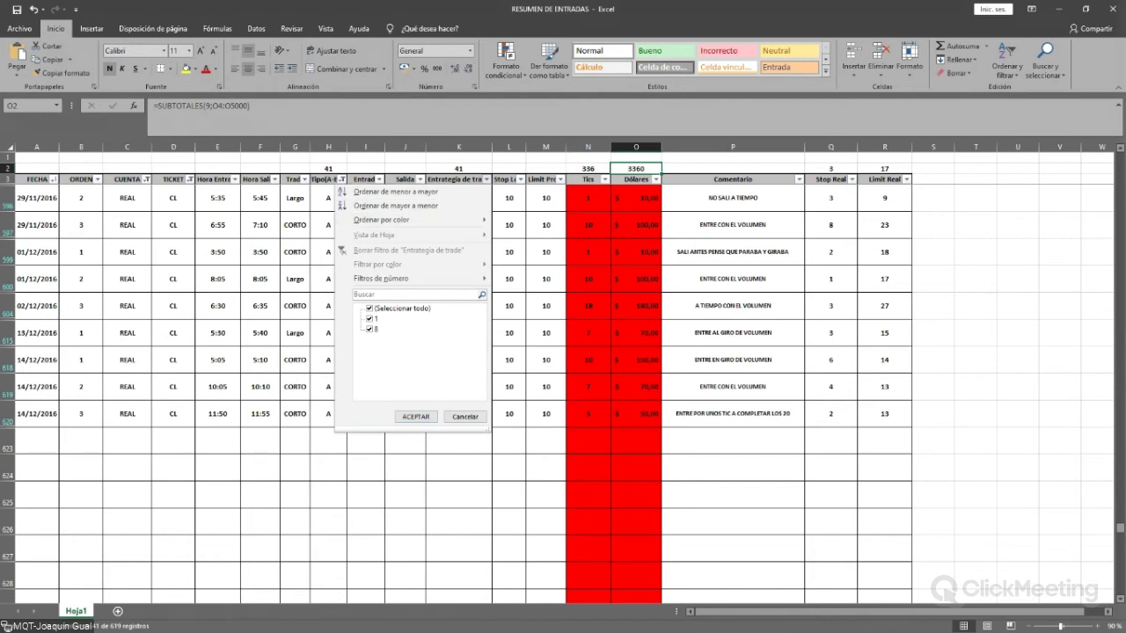
click(370, 318)
click(415, 416)
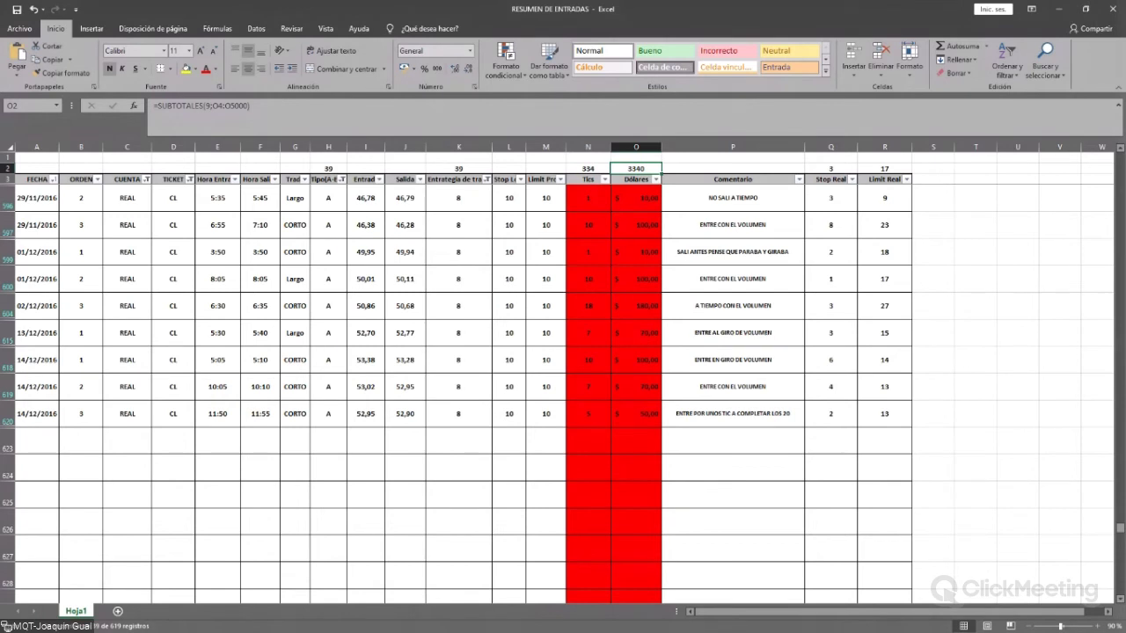
Switch the Estrategia de trade column filter from strategy 8 to strategy 1.
click(485, 180)
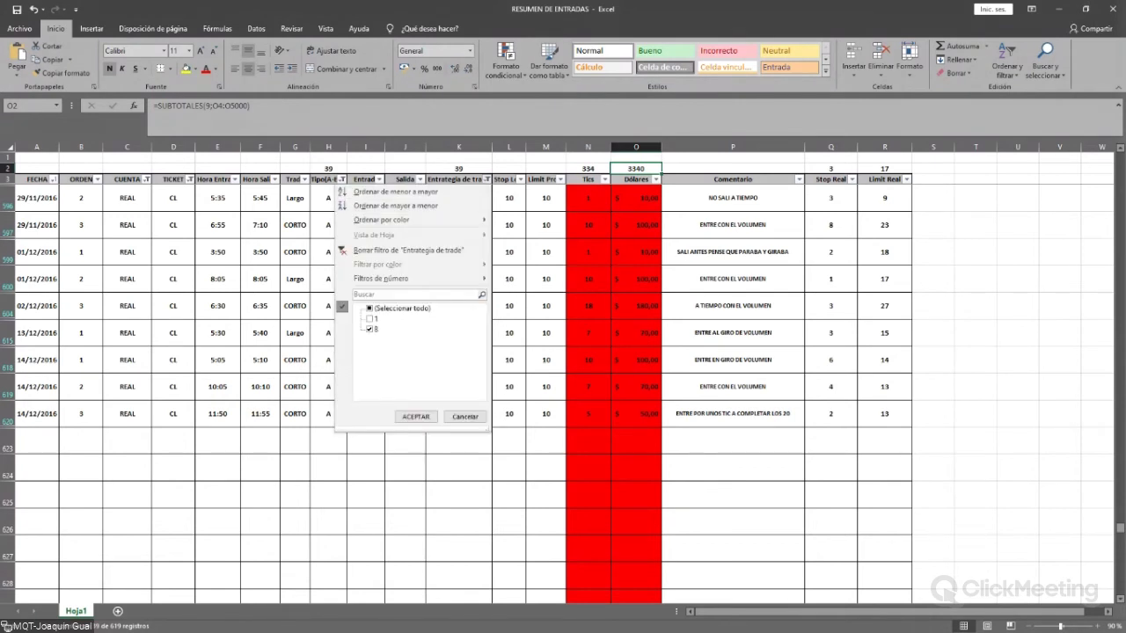
click(370, 318)
click(369, 329)
click(415, 416)
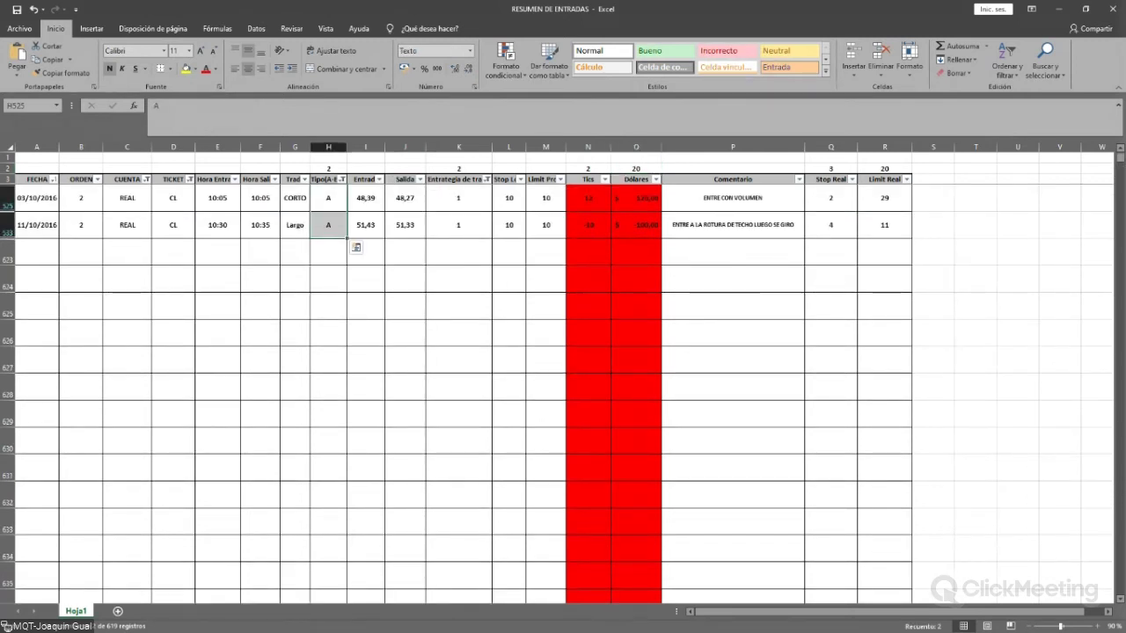
click(359, 249)
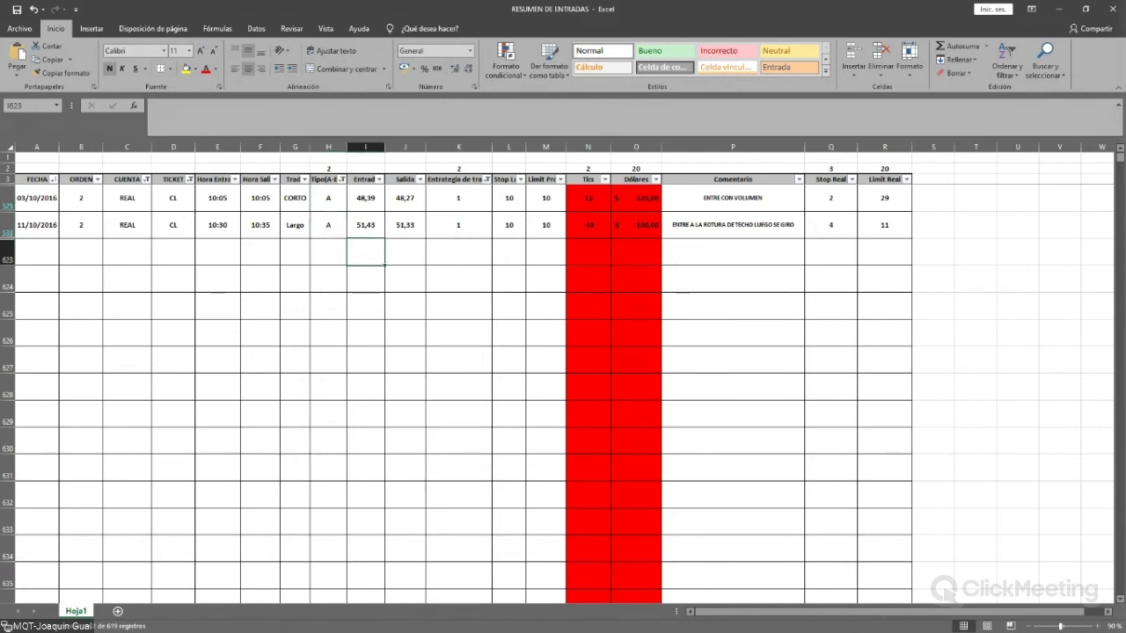
Include strategy 8 again in the Estrategia de trade filter so both strategies are listed.
click(486, 178)
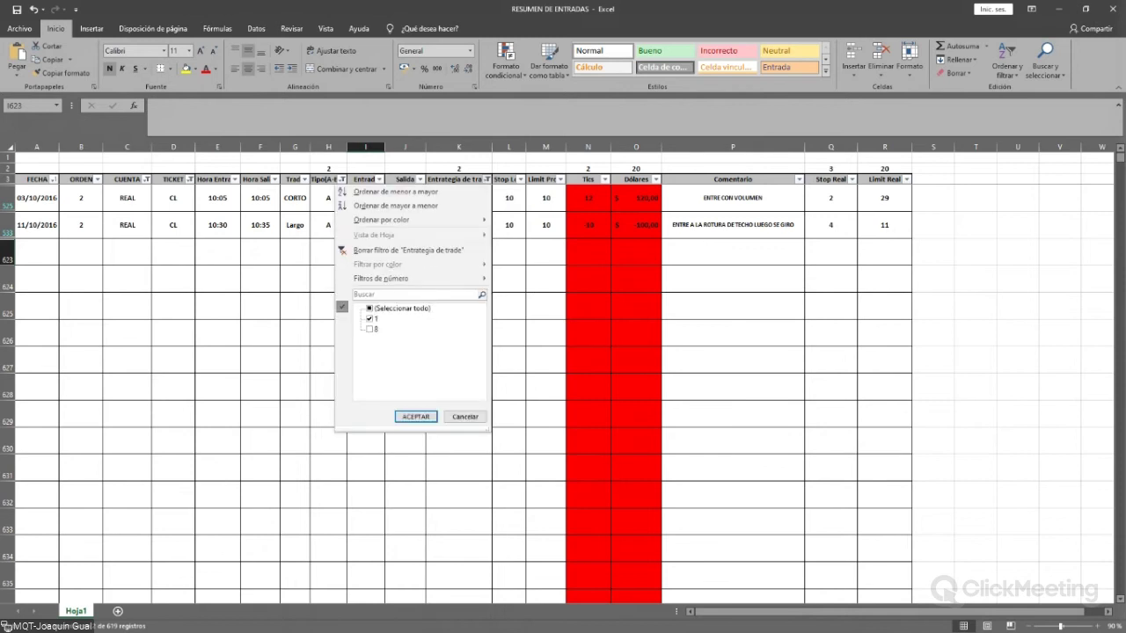
click(370, 319)
click(370, 329)
click(415, 416)
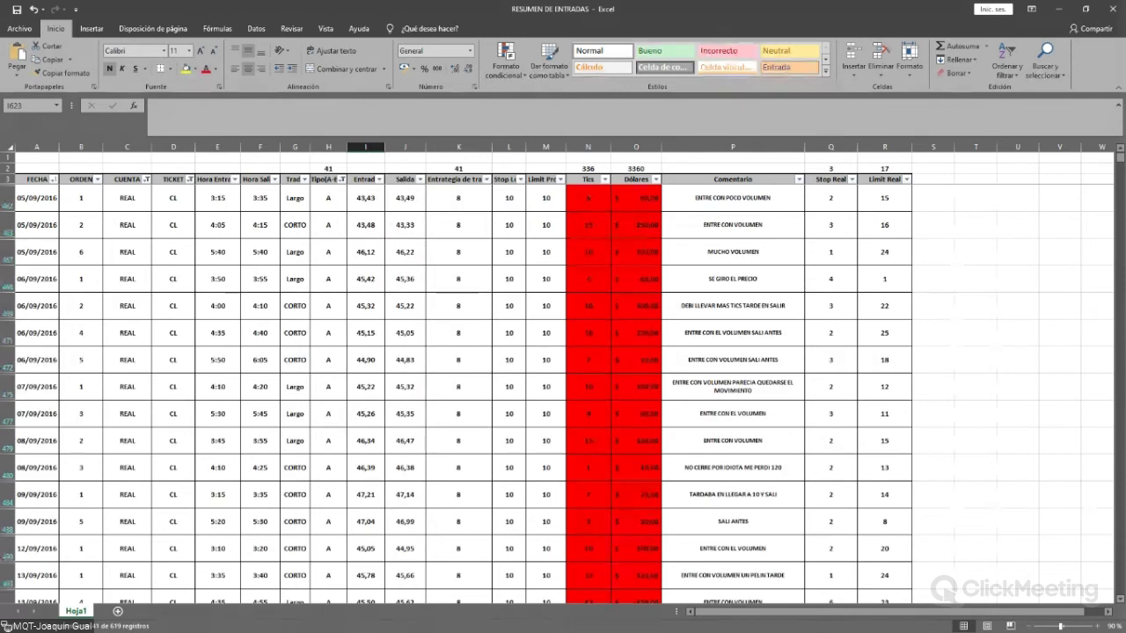
Include type B again in the Tipo(A-B-C) filter so all trade types are listed.
click(217, 198)
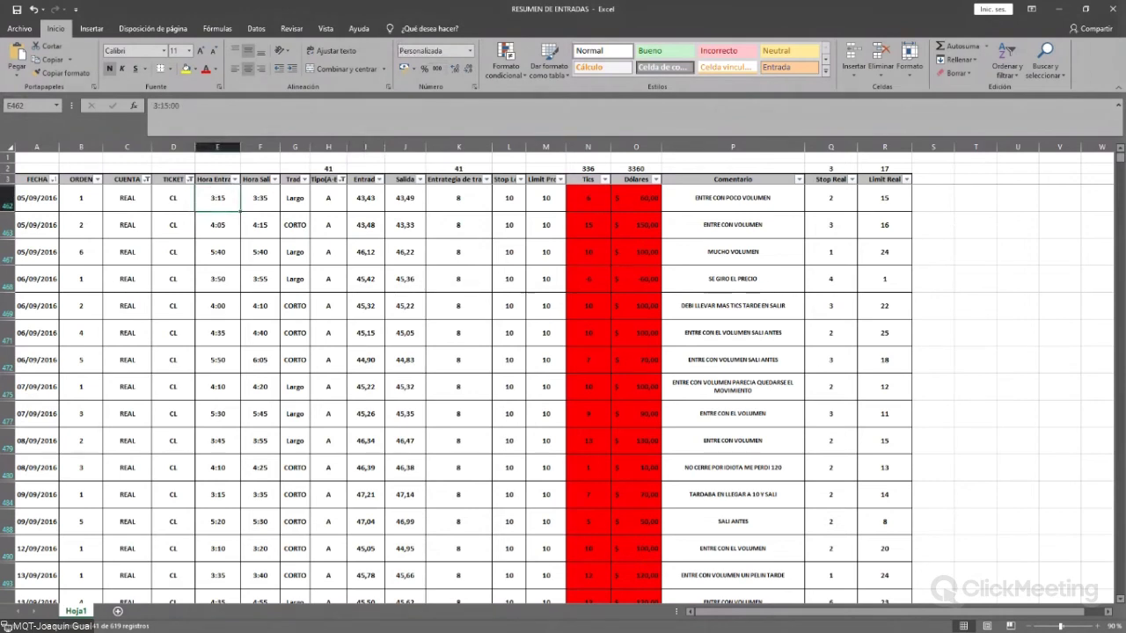
drag(217, 197, 259, 198)
click(302, 180)
key(Escape)
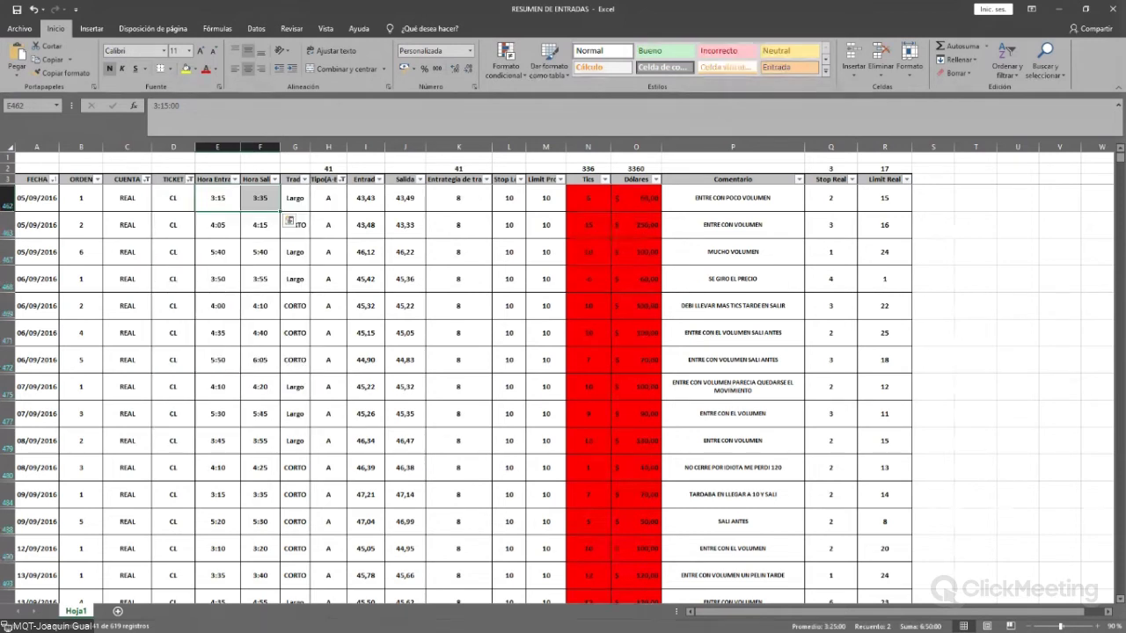
key(alt+Down)
click(224, 308)
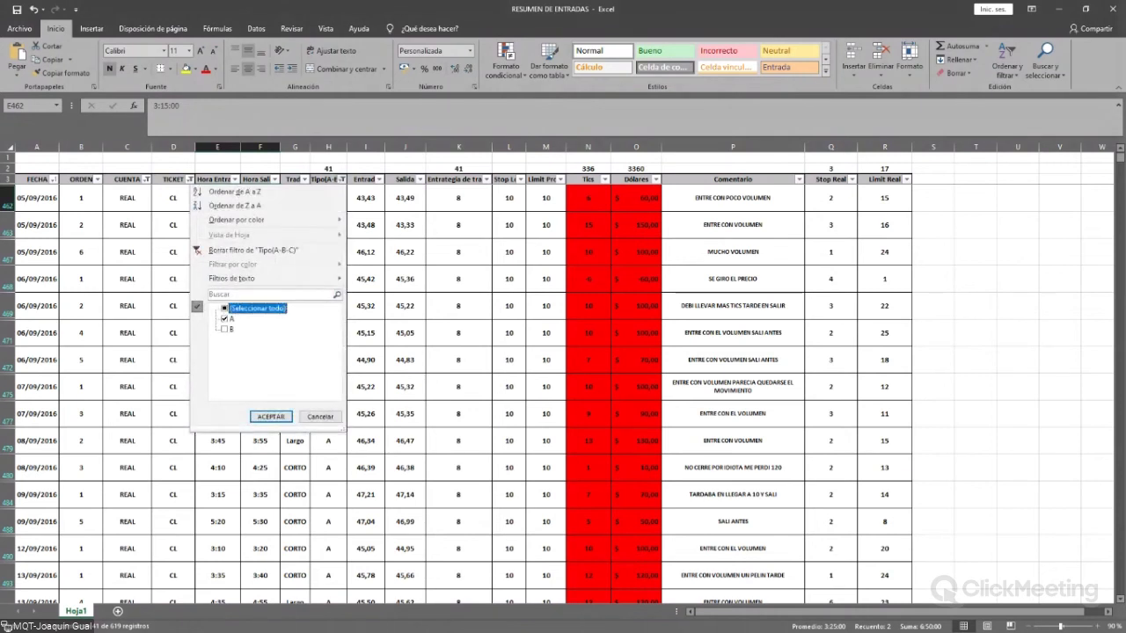
key(space)
key(Return)
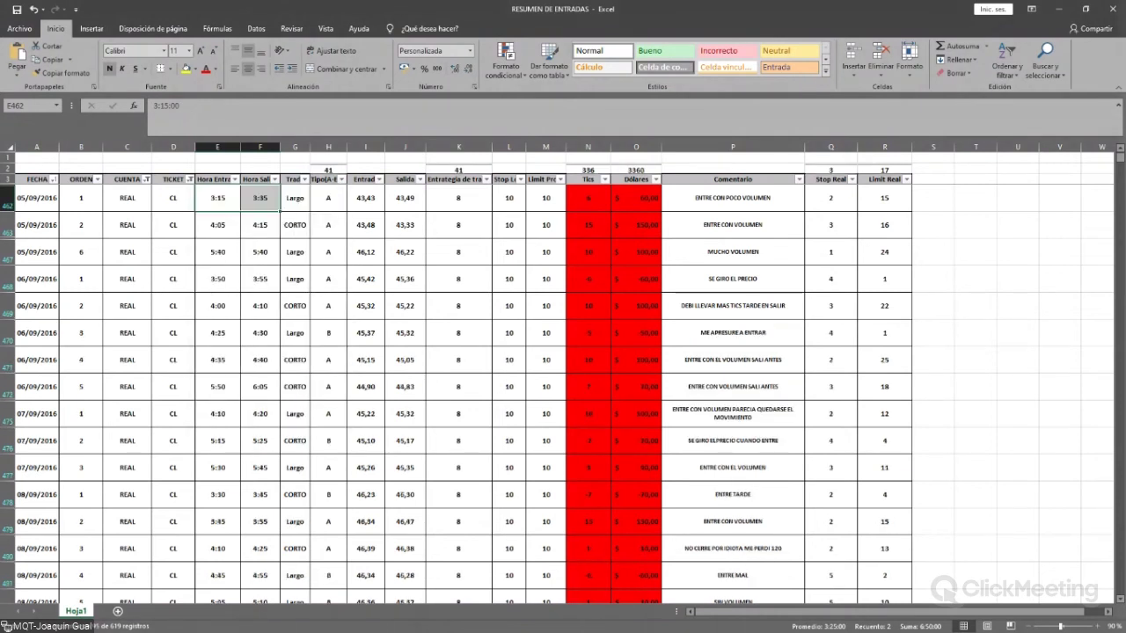
Show all tickets again in the TICKET column and select the Dólares subtotal cell.
click(190, 180)
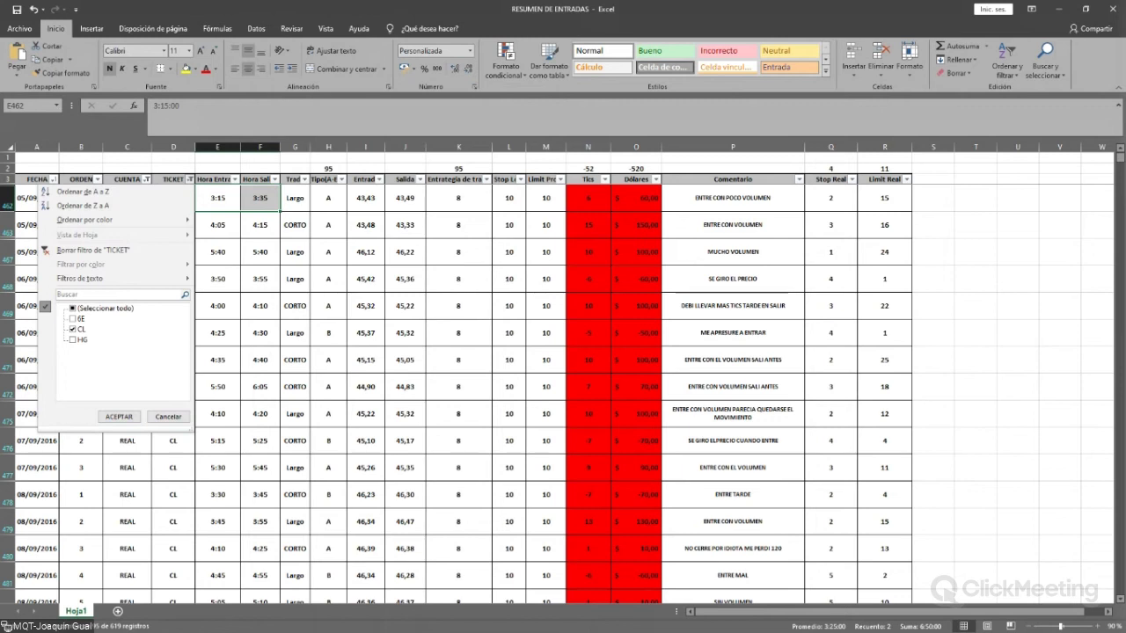
click(73, 308)
key(Return)
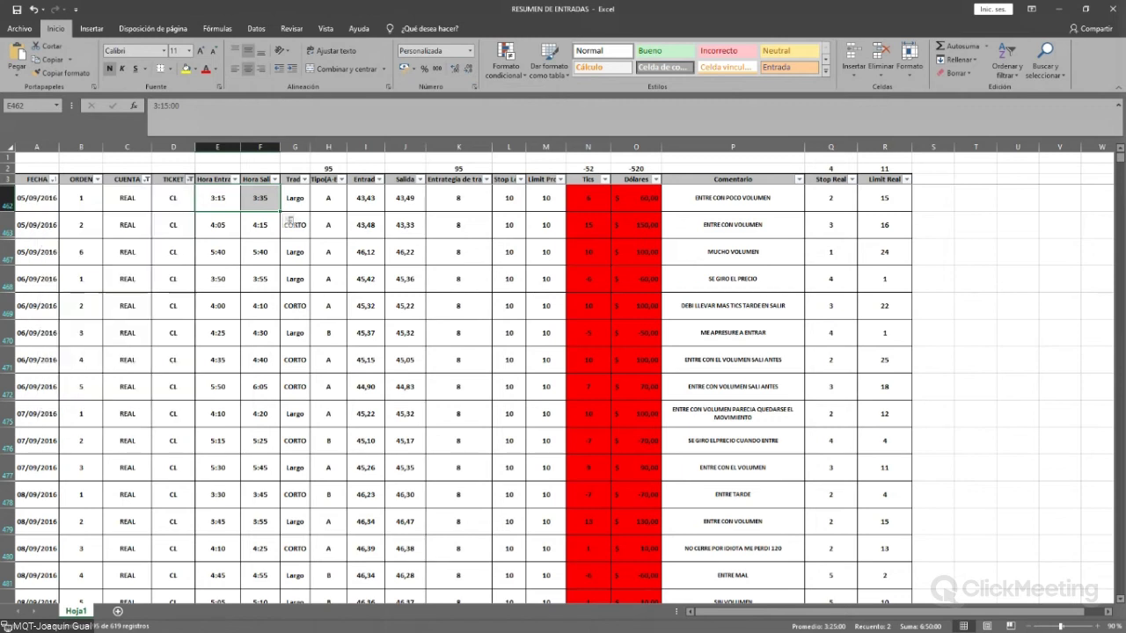
click(635, 168)
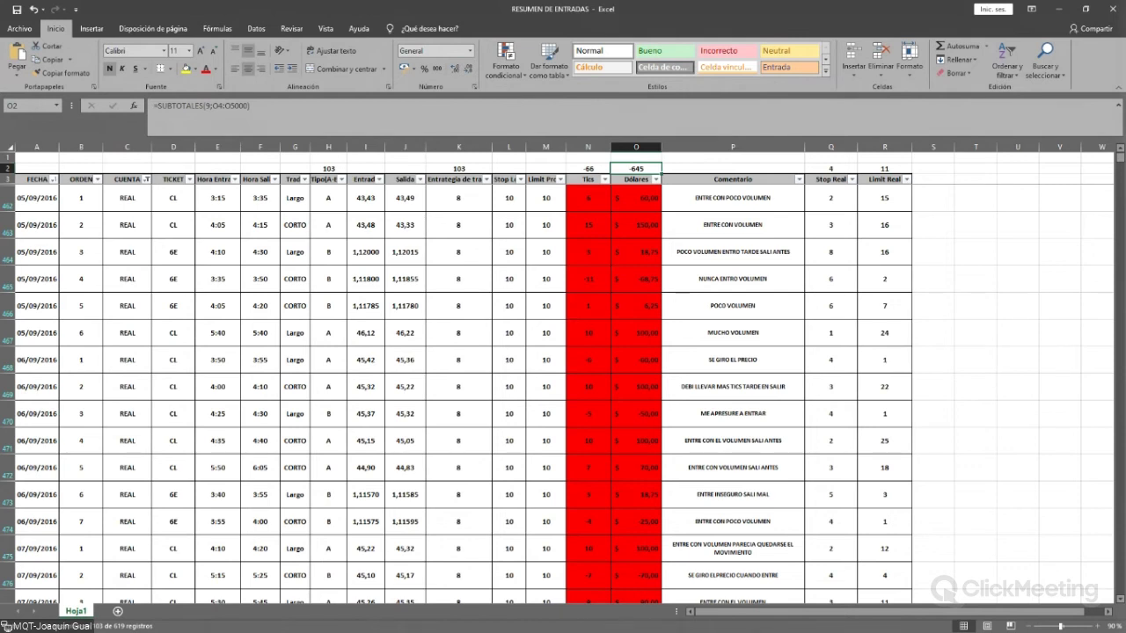
Filter the Estrategia de trade column to strategy 1 only, with all tickets and types still listed.
click(486, 180)
click(369, 308)
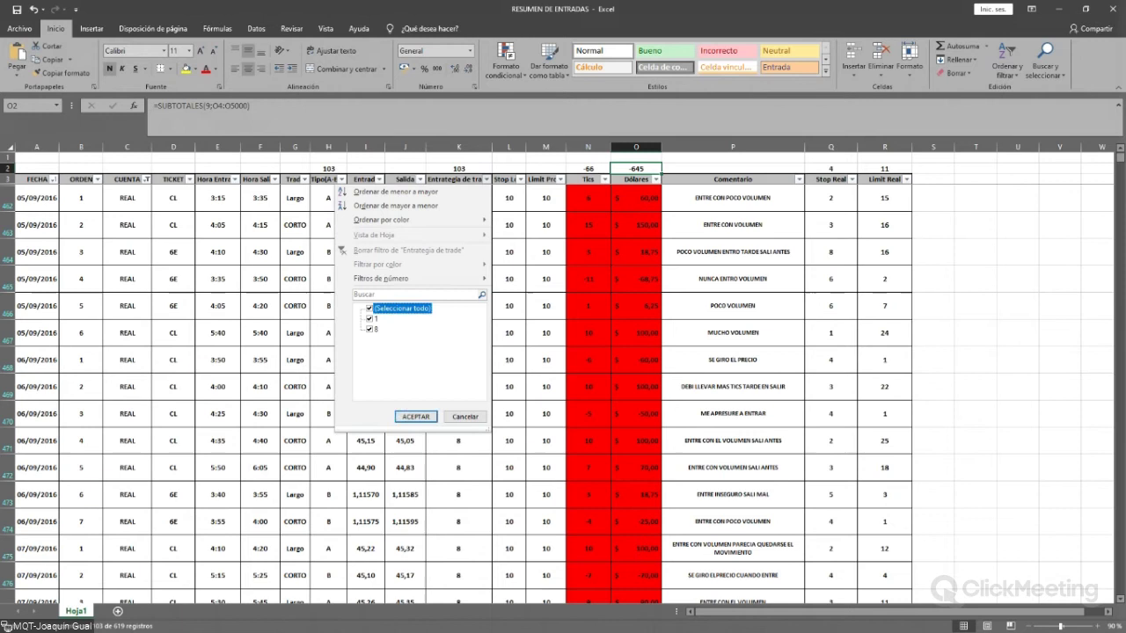
click(369, 318)
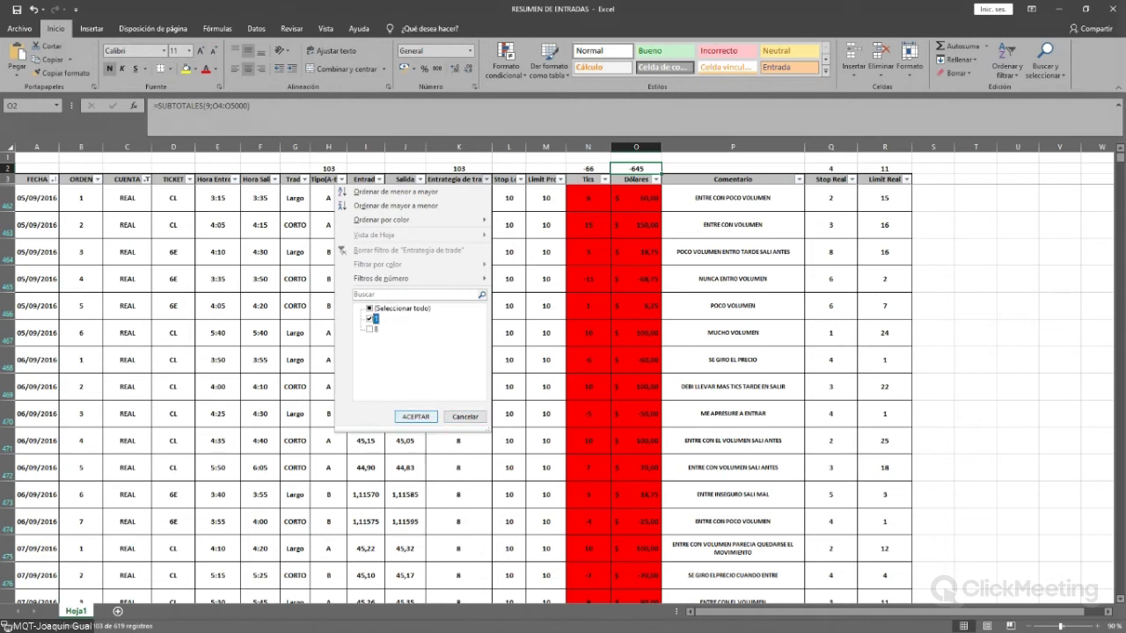
key(Return)
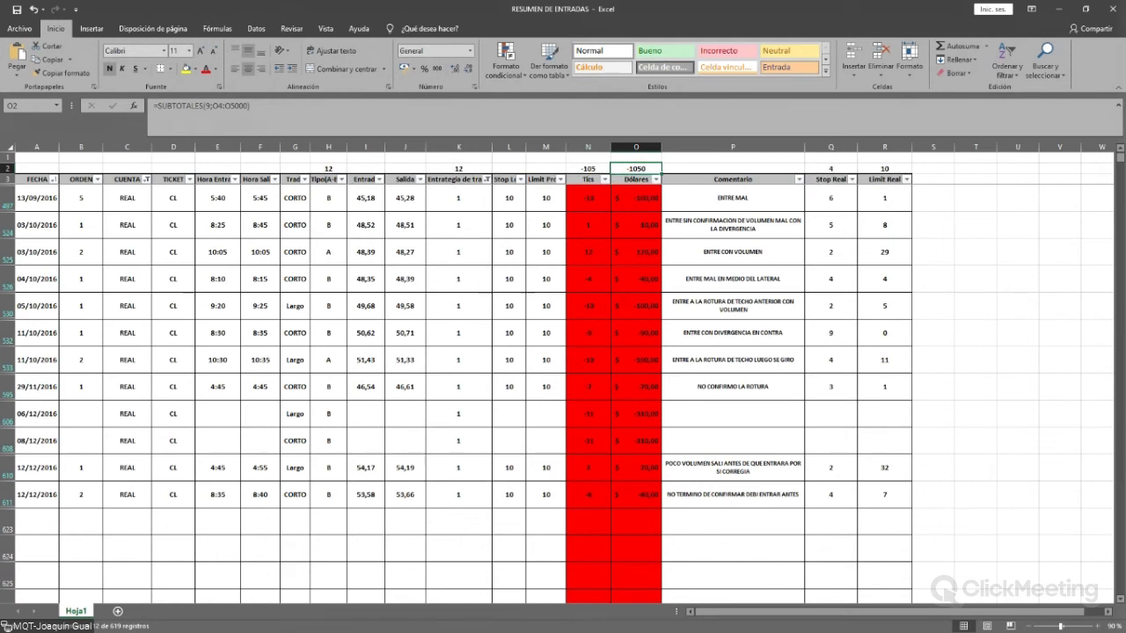
Exclude type B from the Tipo(A-B-C) column to list only the type A trades of strategy 1.
click(340, 179)
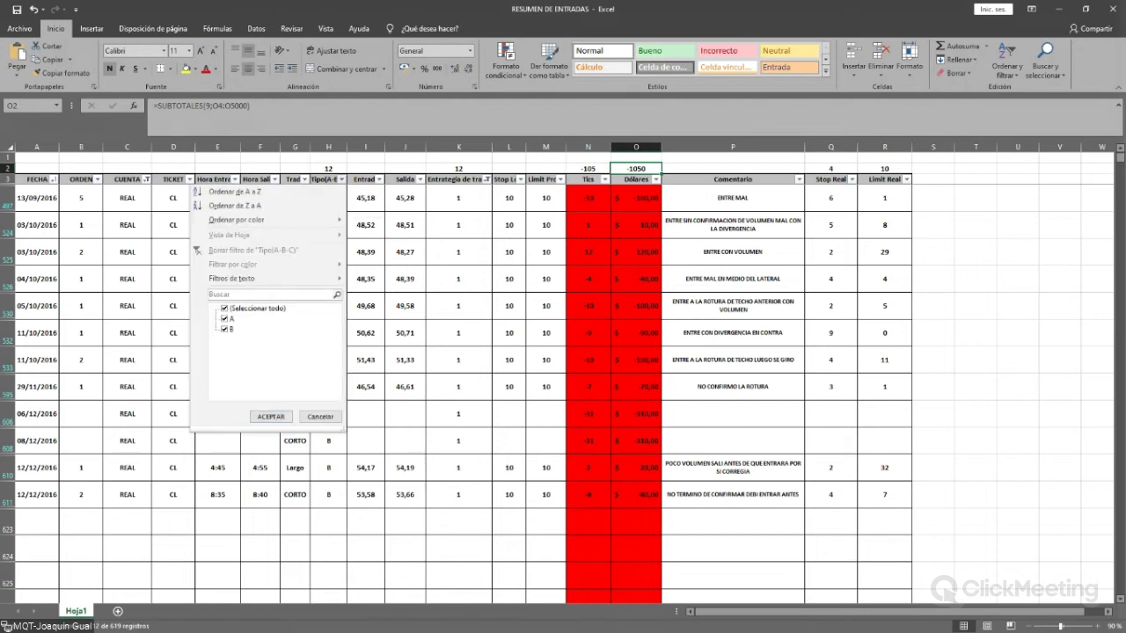
click(224, 329)
click(270, 416)
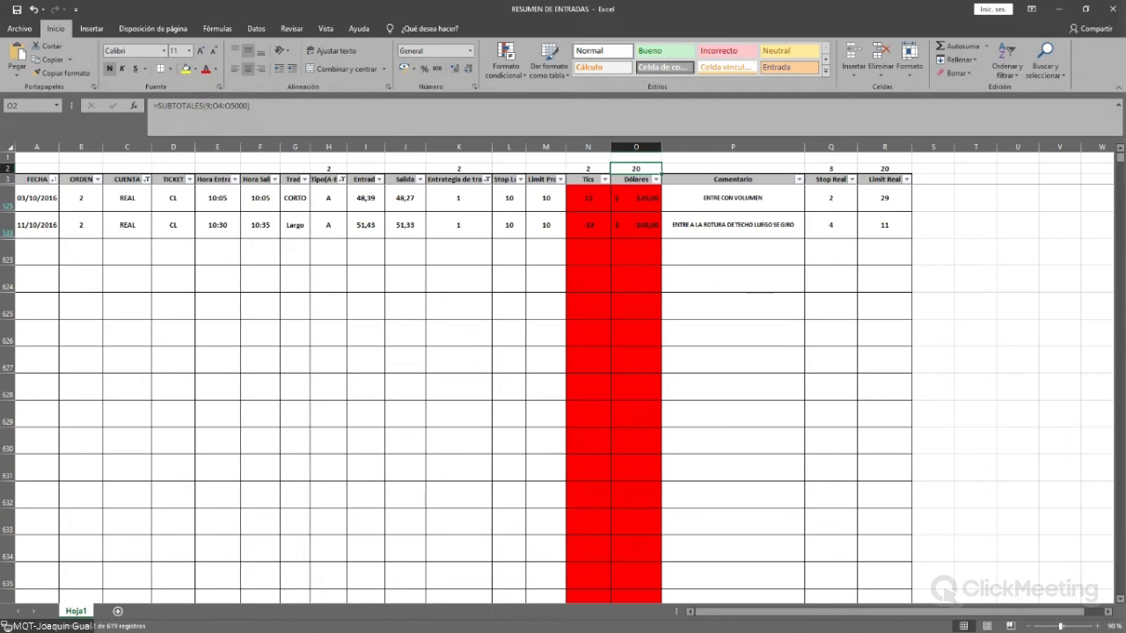
Restore type B in the Tipo(A-B-C) filter and check the first listed trade's entry time, exit time and order.
click(341, 180)
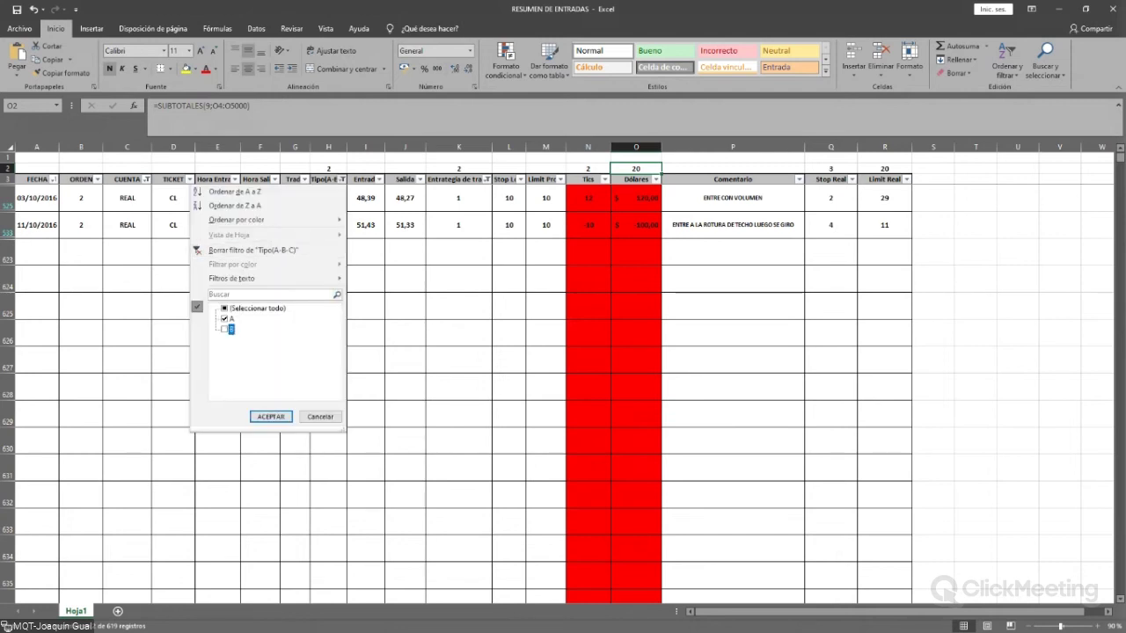
click(270, 416)
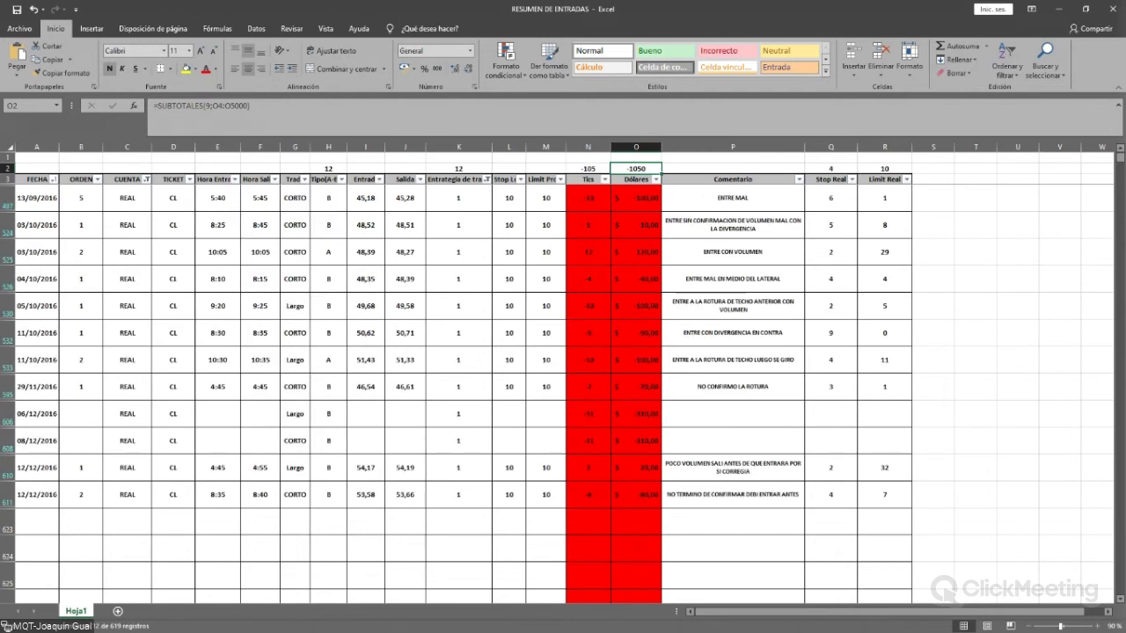
click(217, 198)
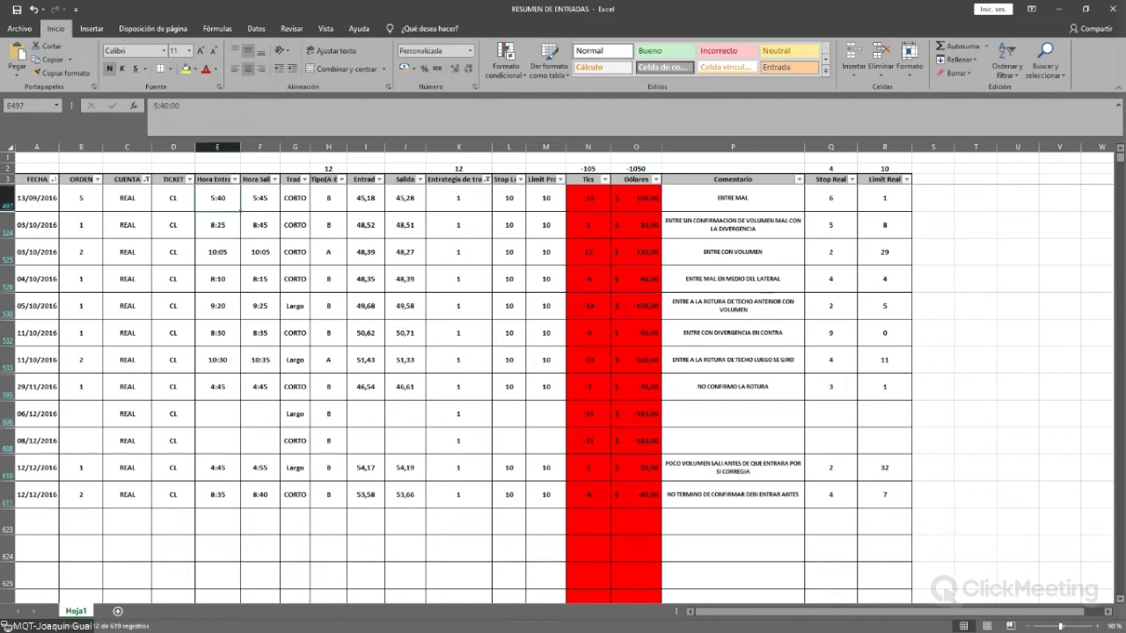
click(259, 198)
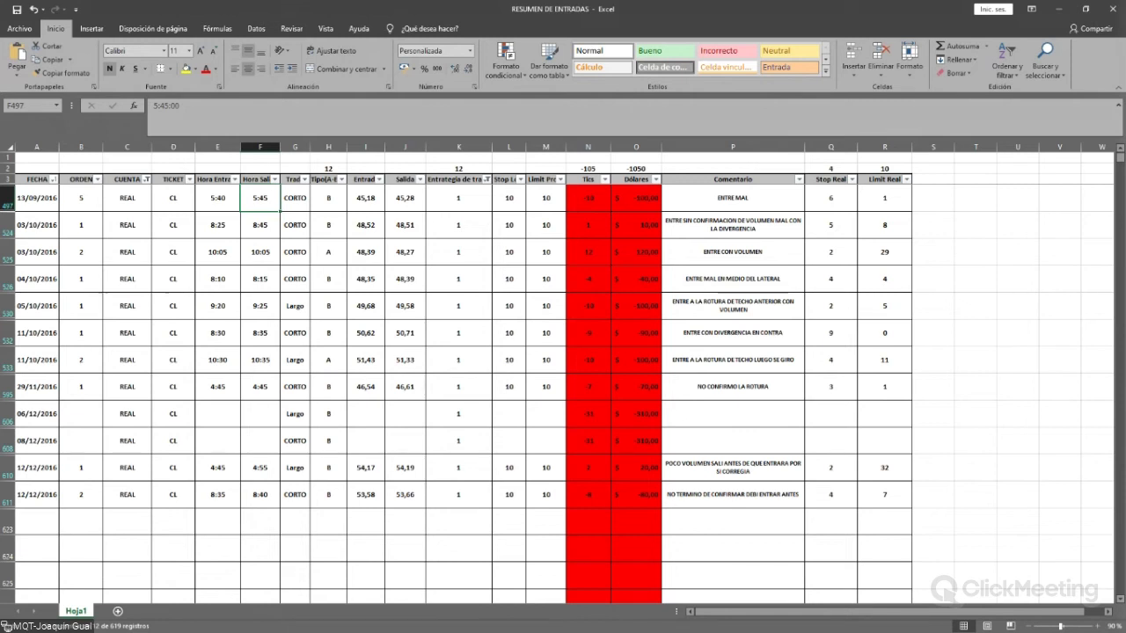
click(81, 198)
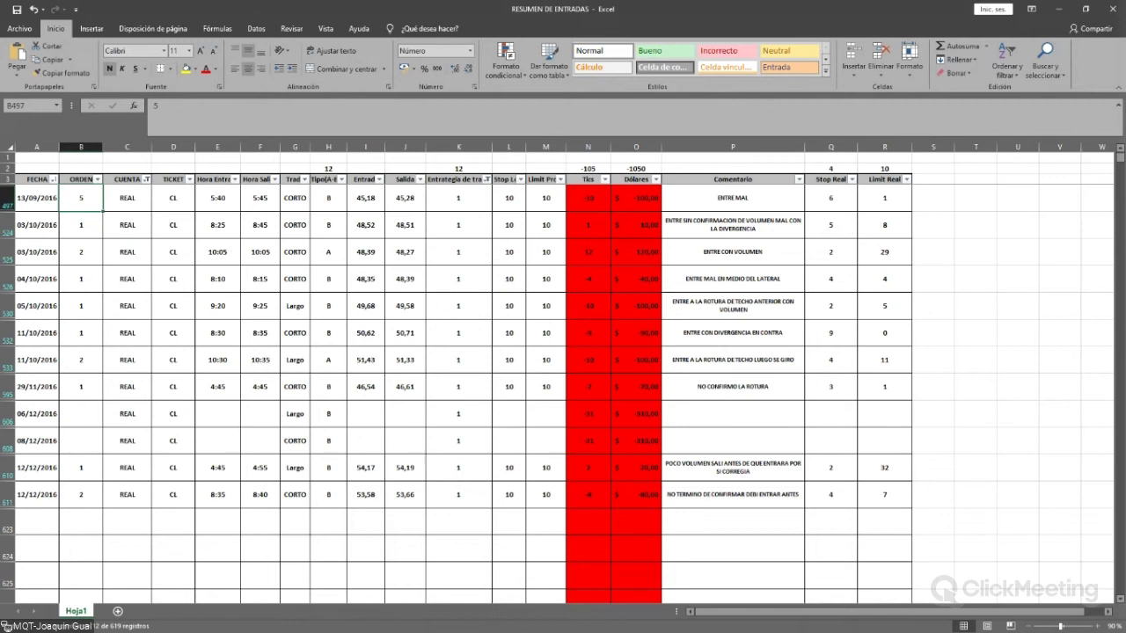
Add strategy 8 back to the Estrategia de trade filter so every REAL account trade is listed.
click(341, 179)
click(342, 180)
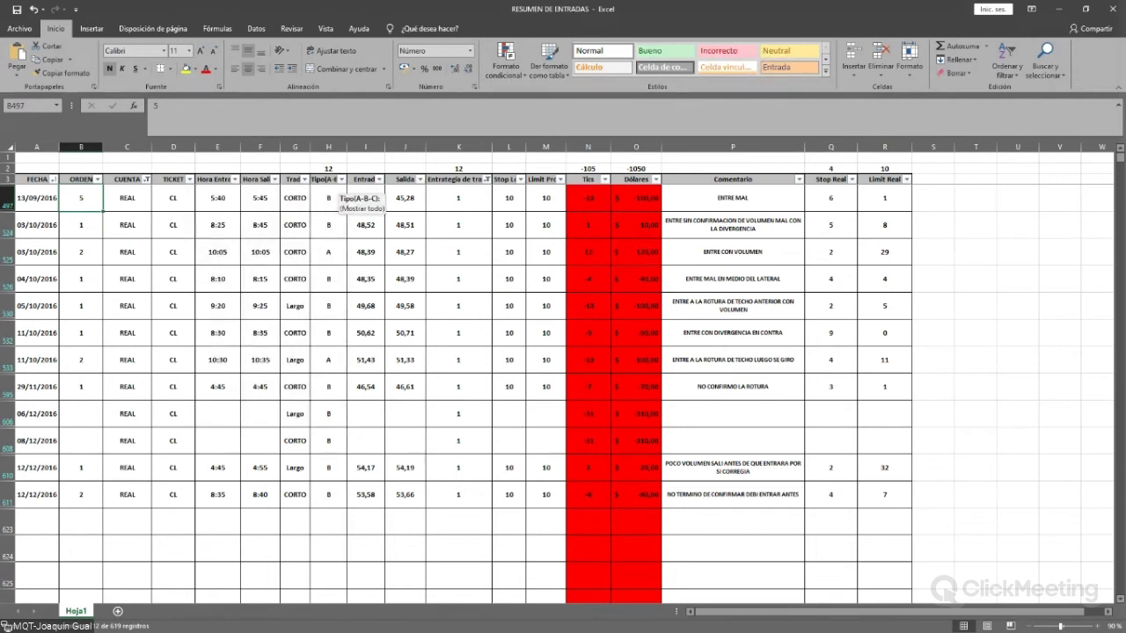
click(486, 179)
click(370, 308)
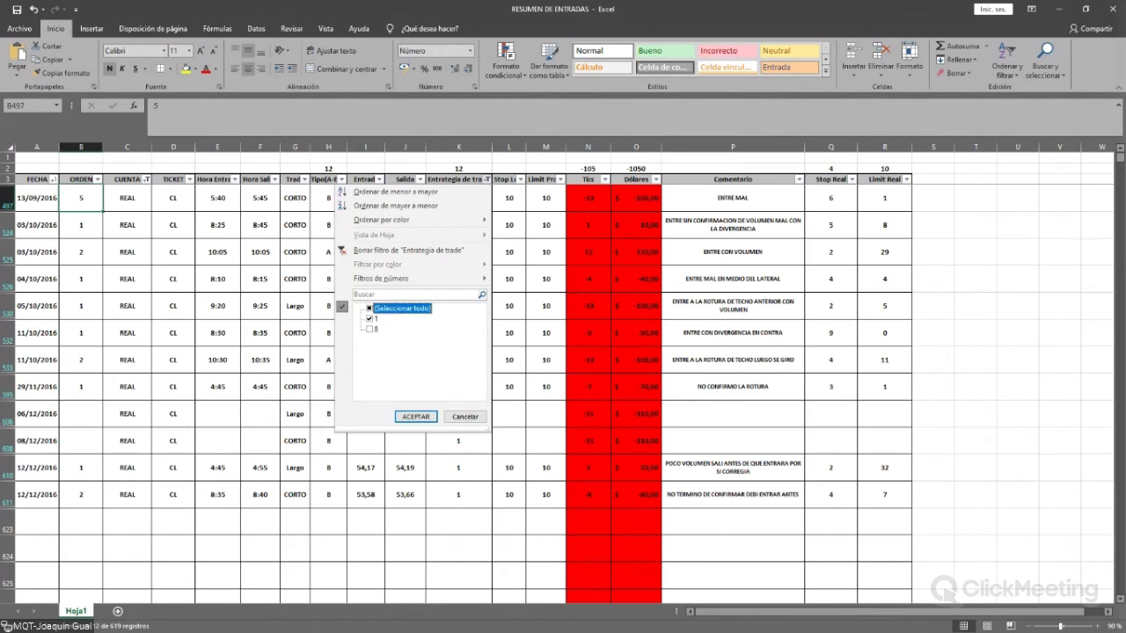
click(369, 329)
click(415, 416)
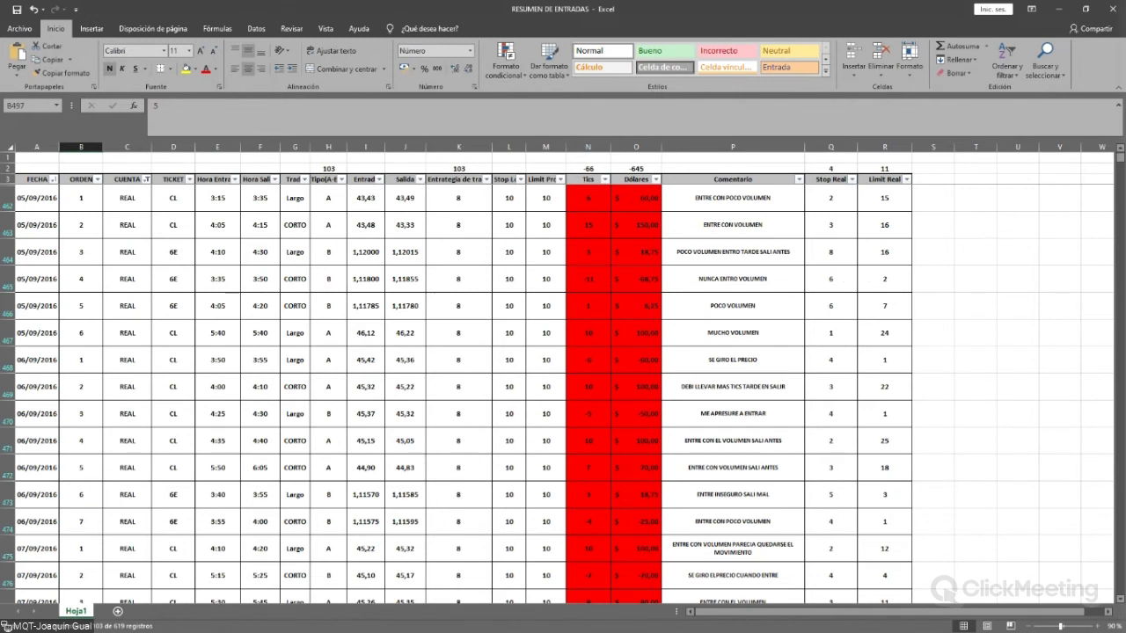
Review the REAL account trades down to the last recorded entry.
scroll(563, 378, down, 5)
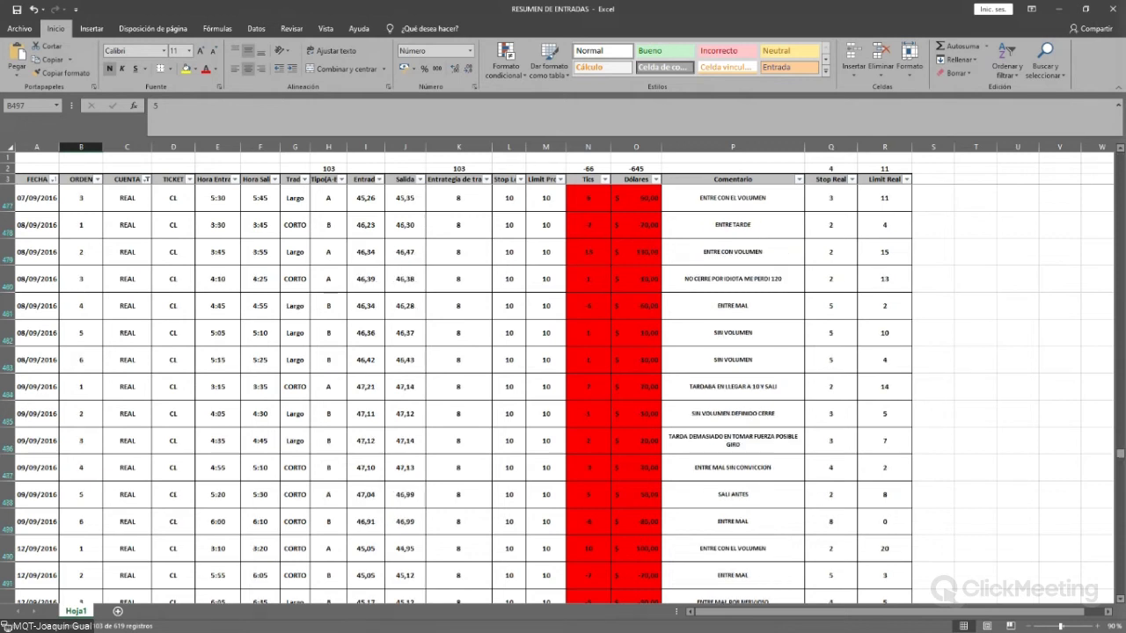
click(932, 333)
scroll(932, 332, down, 5)
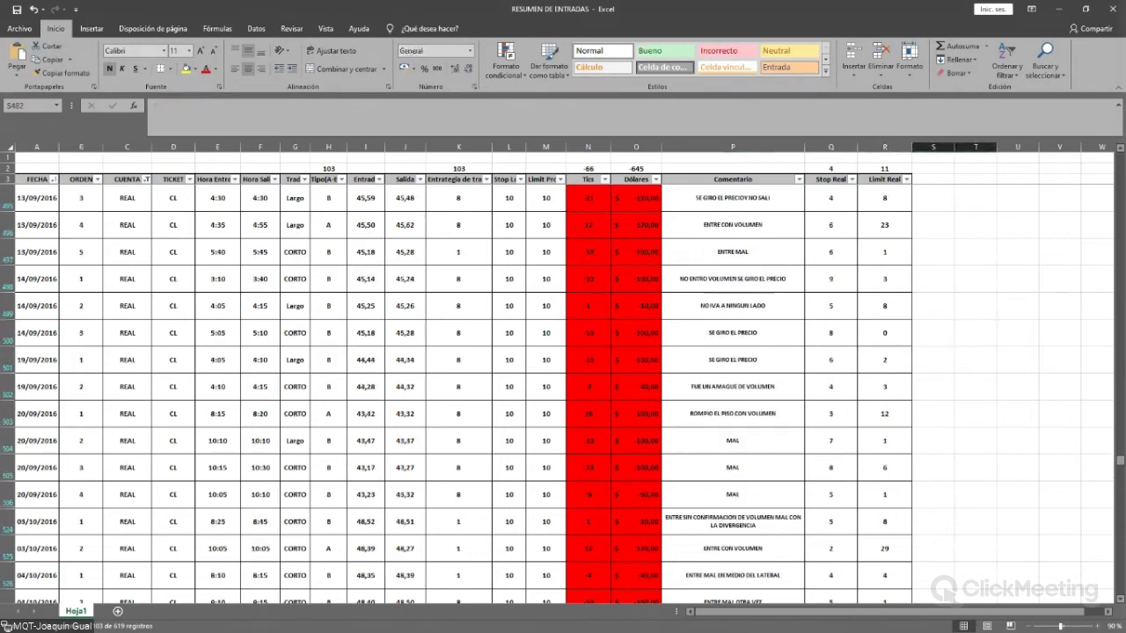
scroll(932, 333, down, 15)
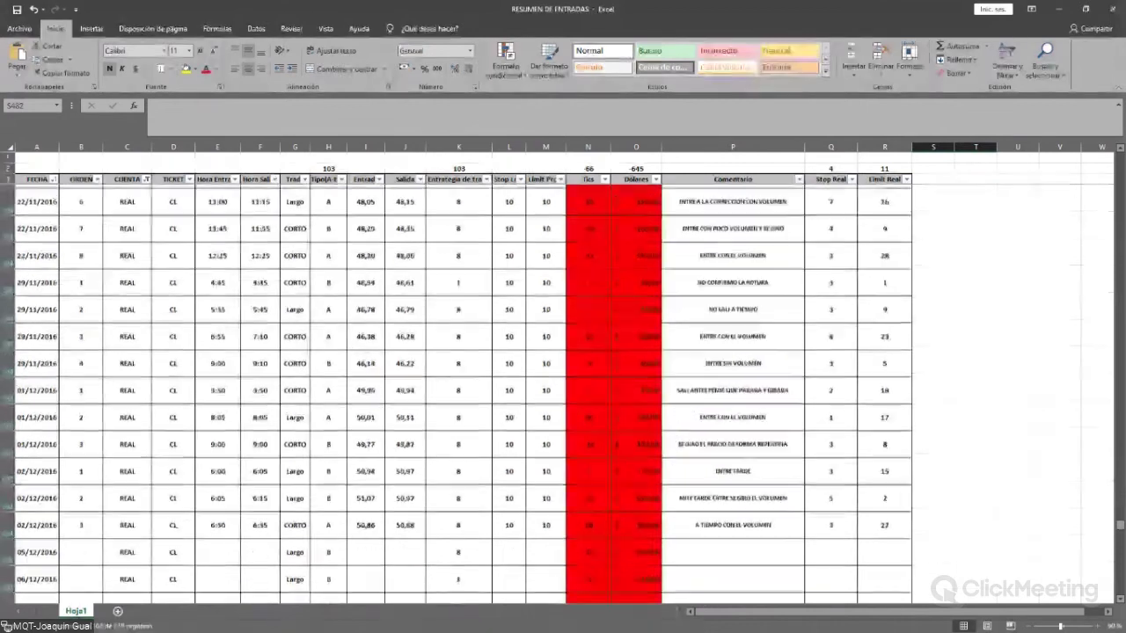
scroll(932, 333, down, 5)
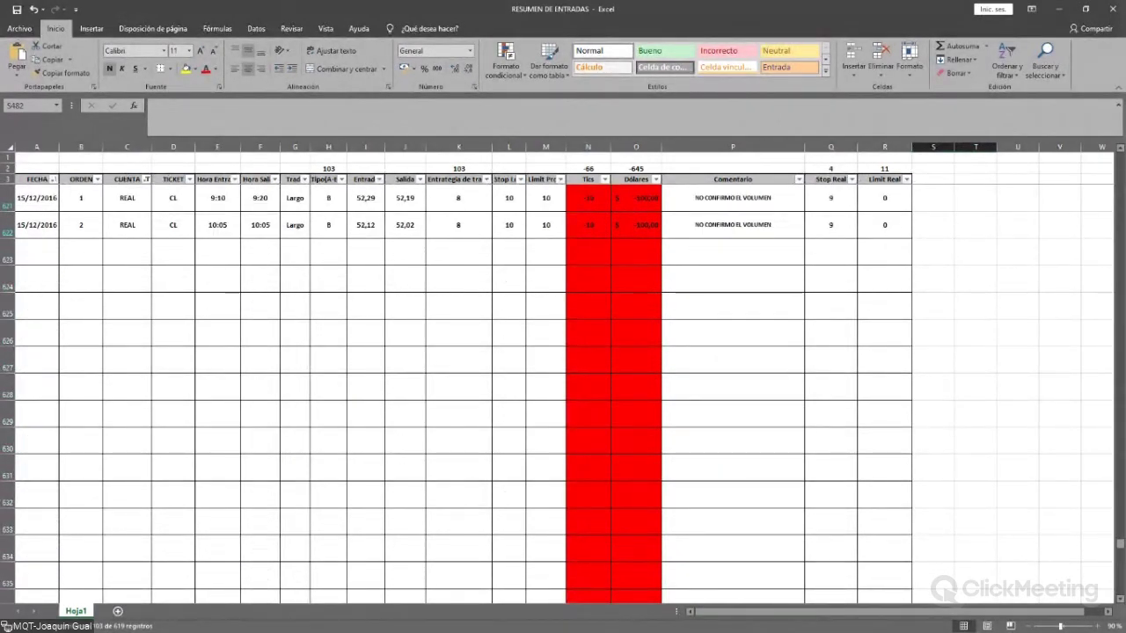
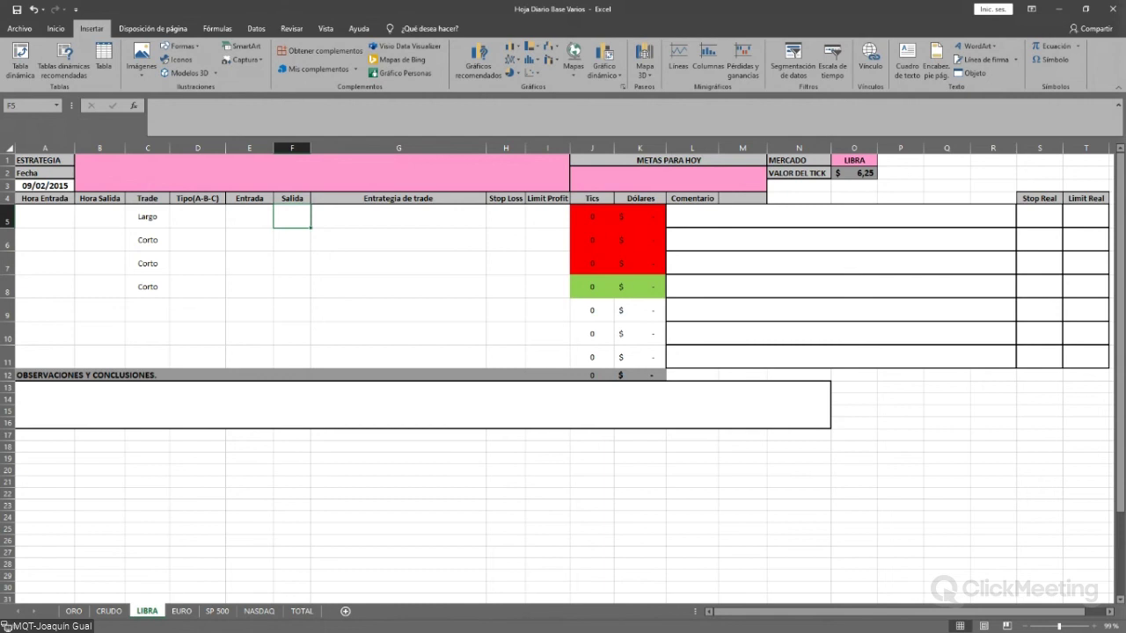
On the CRUDO sheet of the Hoja Diario Base Varios workbook, set the first trade's Limit Profit to 30.
drag(506, 216, 547, 216)
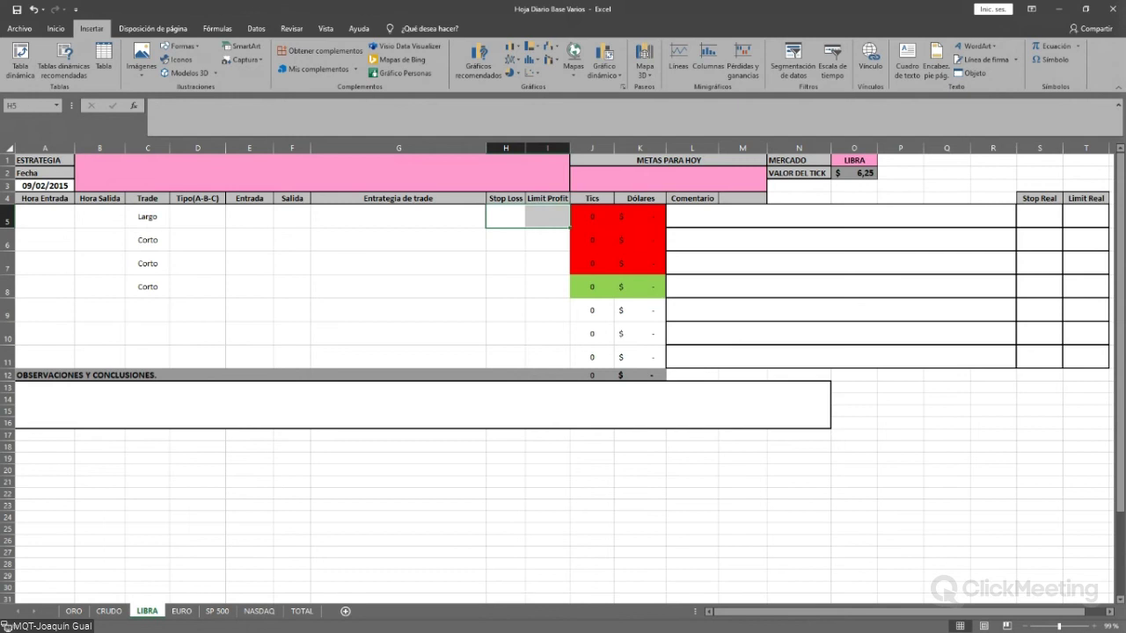
click(108, 610)
drag(506, 217, 547, 217)
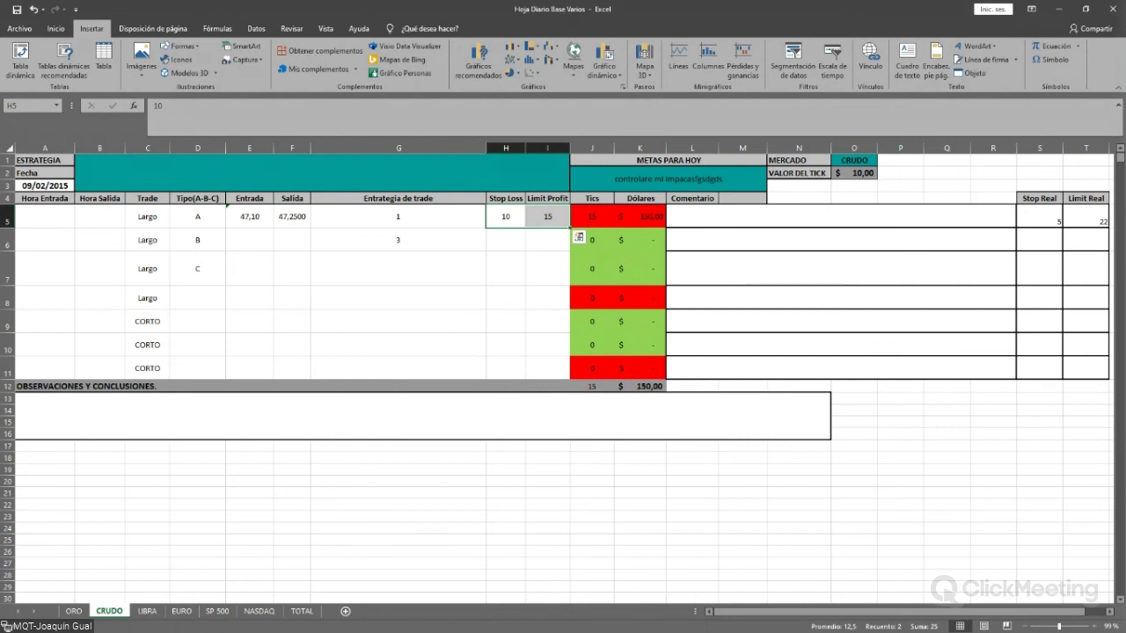
click(547, 217)
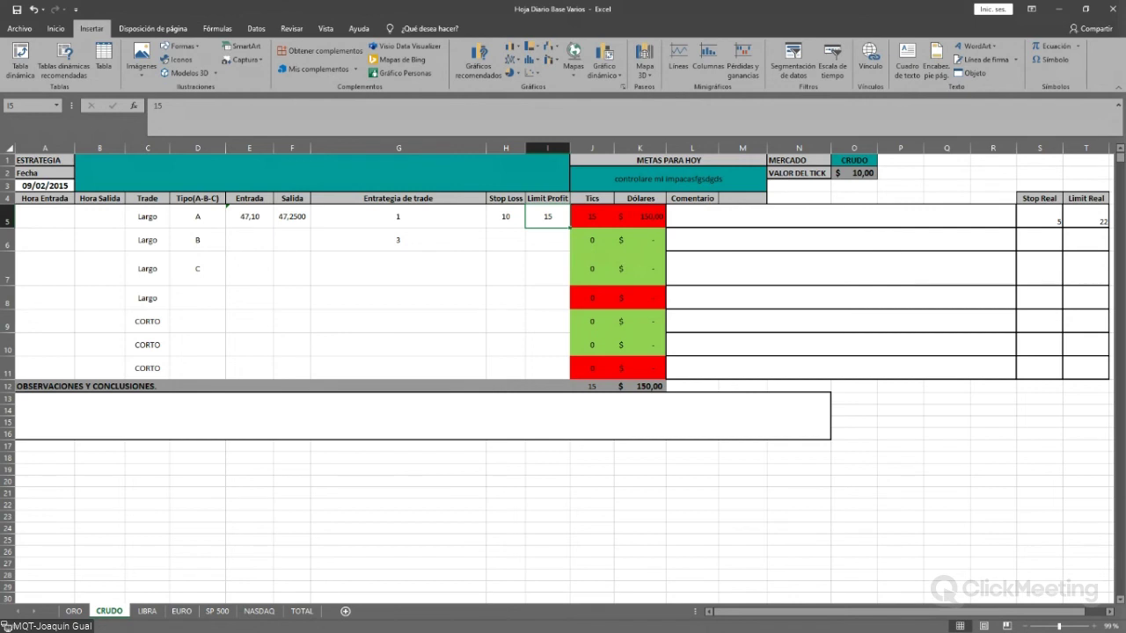
text(30)
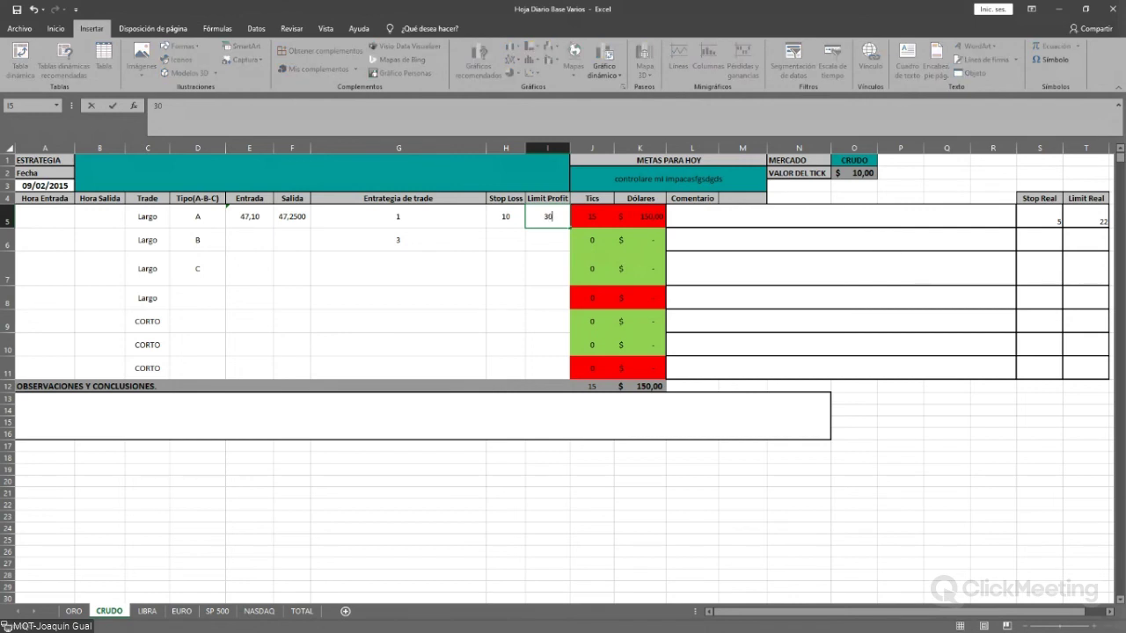
click(547, 297)
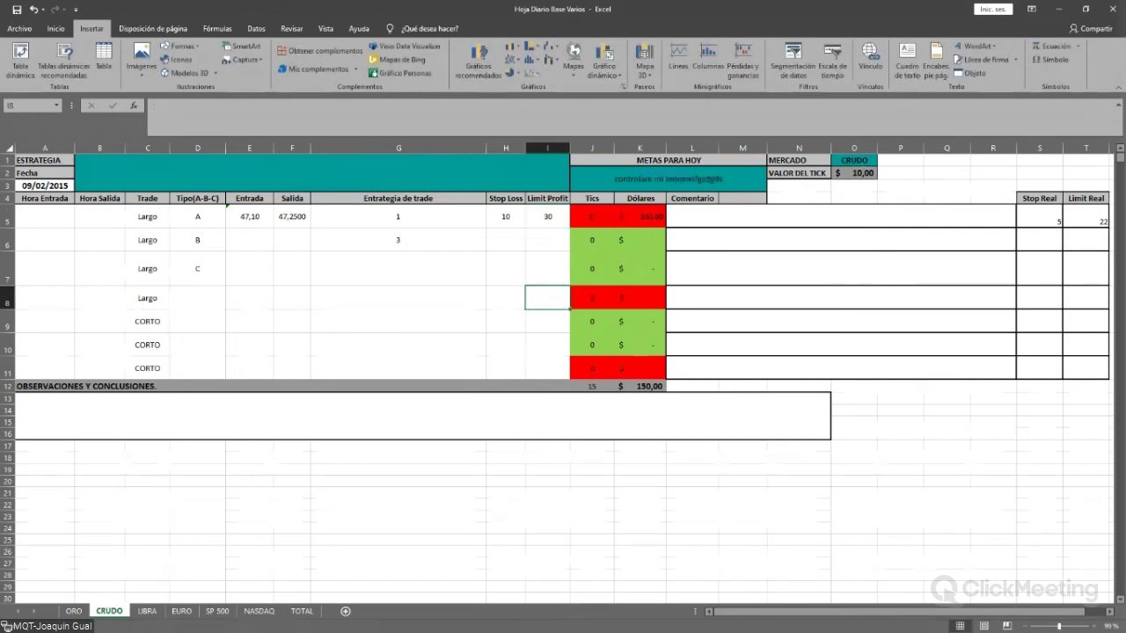
Compare the first trade's Stop Real and Limit Real with its planned limits and set its Limit Profit to 15.
click(547, 216)
drag(1038, 217, 1091, 217)
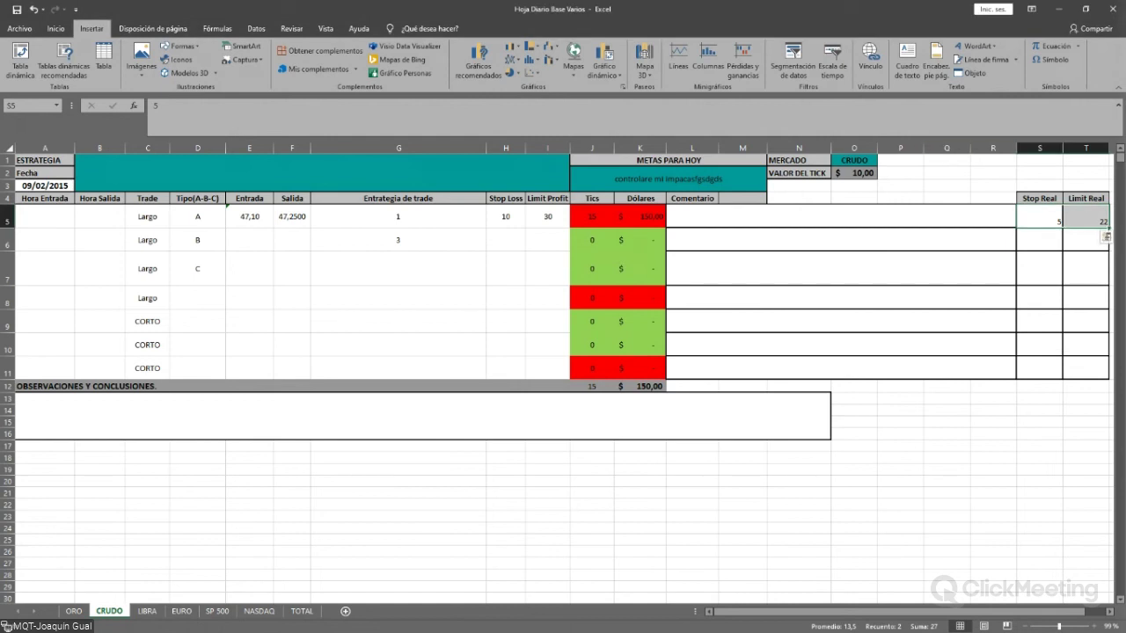
drag(506, 217, 547, 216)
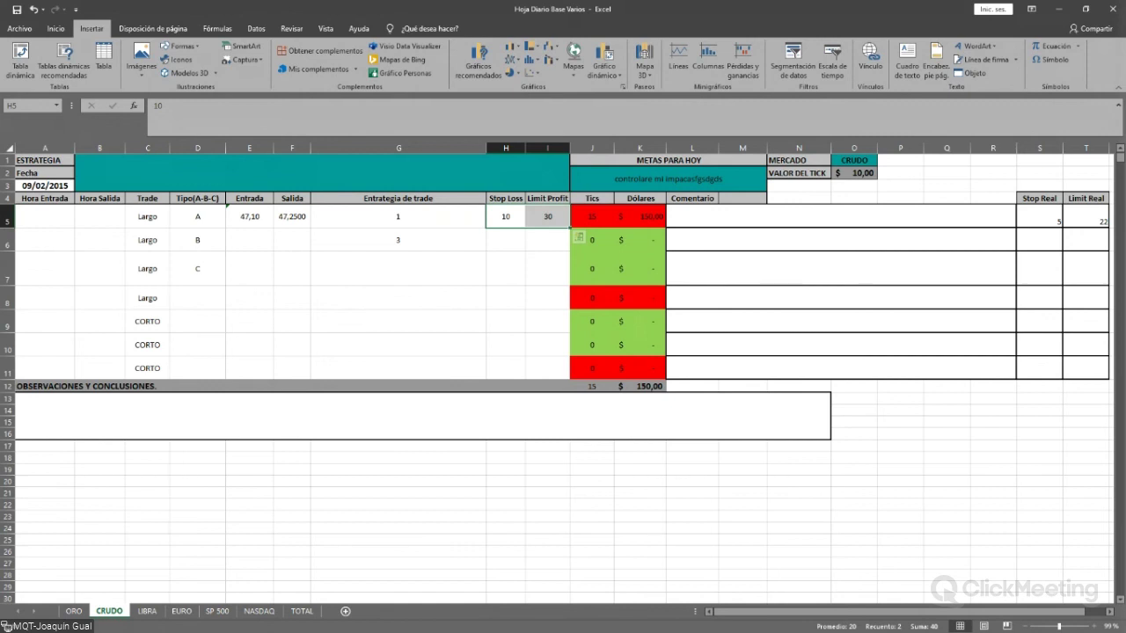
click(547, 216)
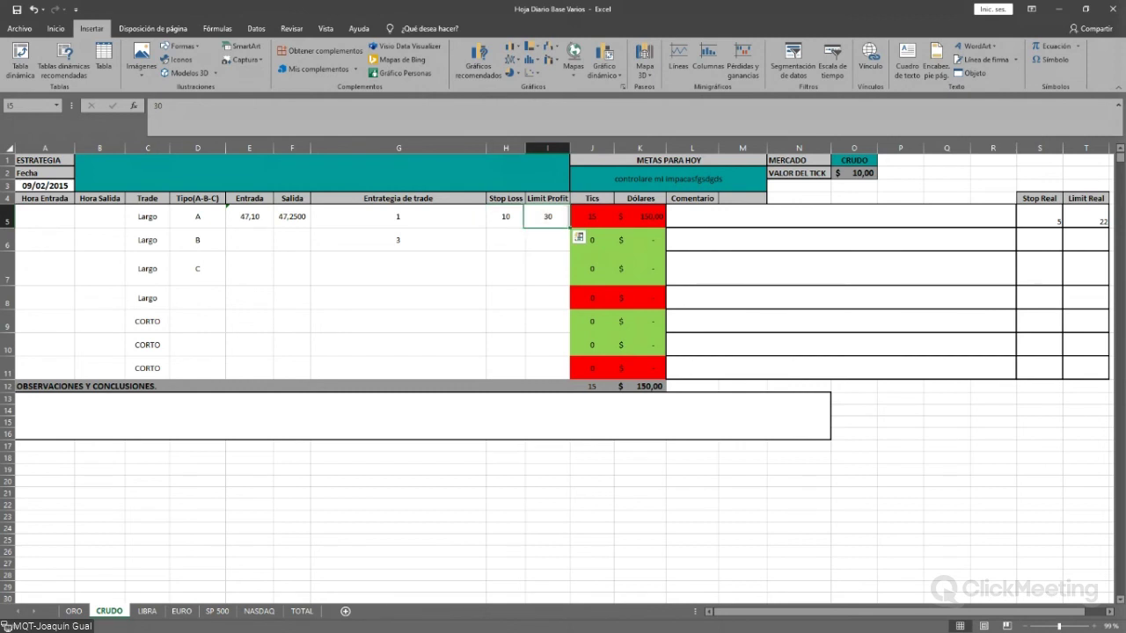
text(15)
key(Tab)
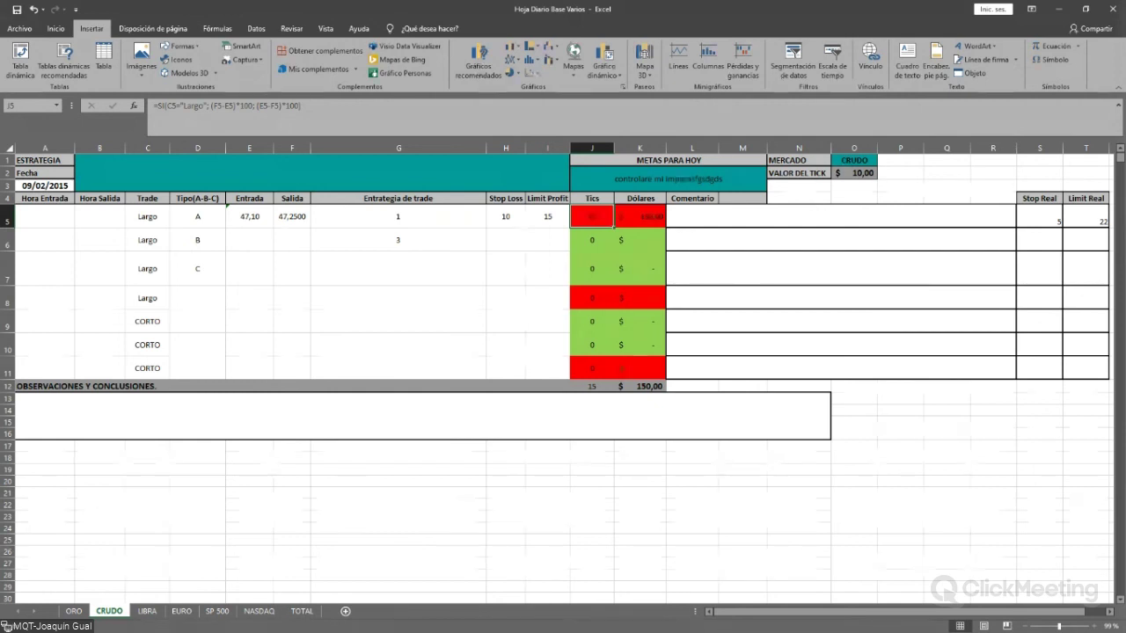
click(291, 504)
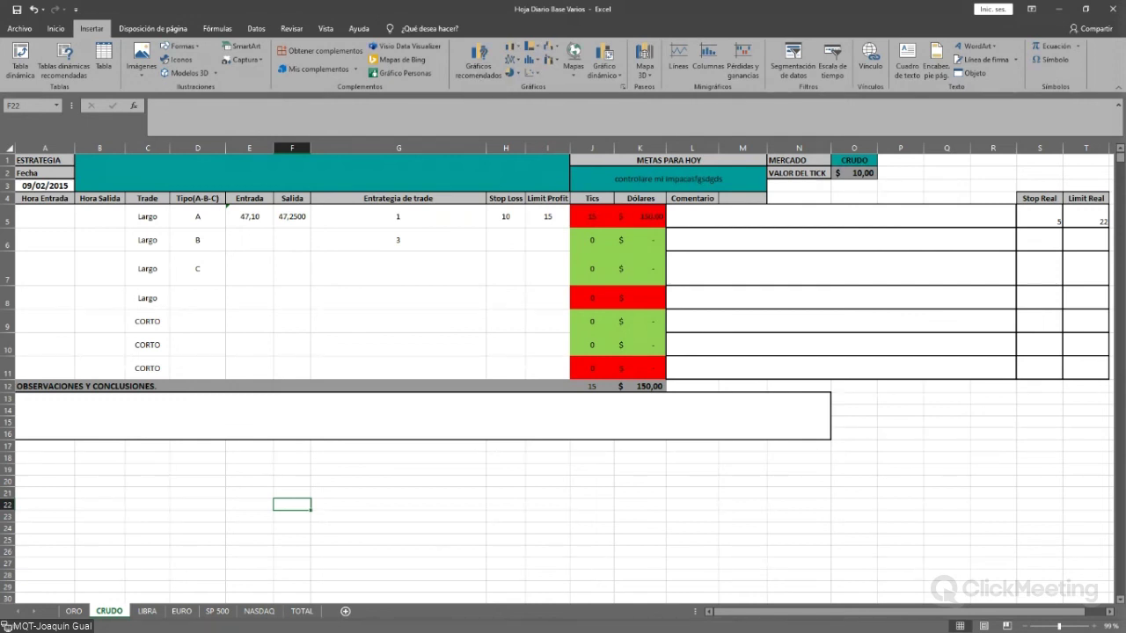
Switch to the RESUMEN DE ENTRADAS workbook and filter FECHA to show only 14 and 15 December 2016.
key(alt+Tab)
scroll(563, 392, up, 5)
scroll(563, 392, up, 6)
scroll(563, 392, down, 5)
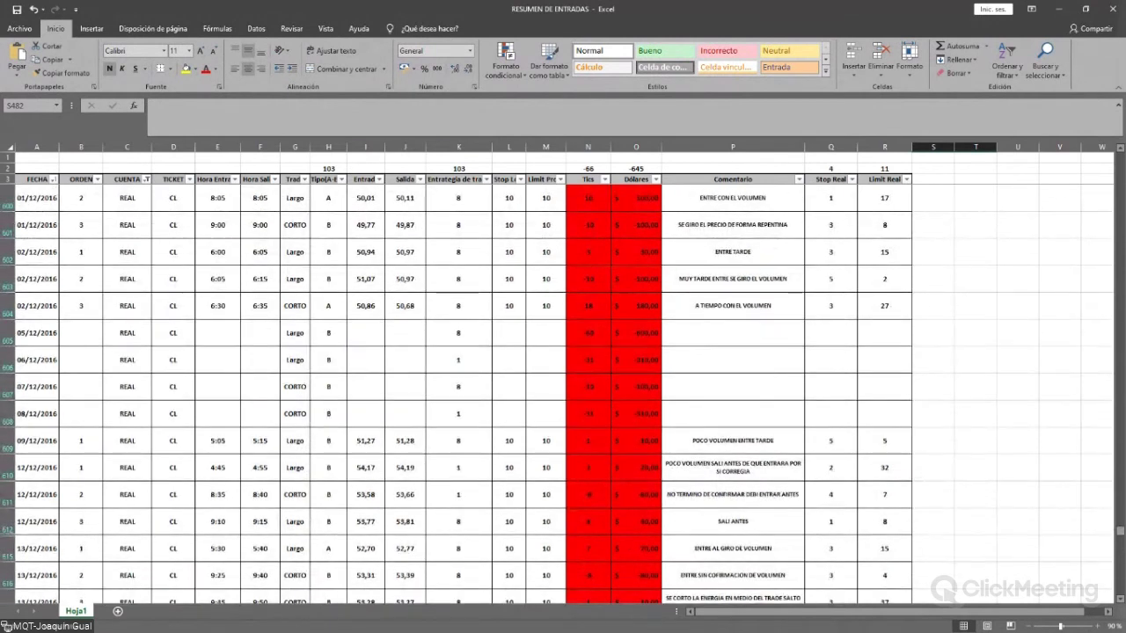
click(54, 178)
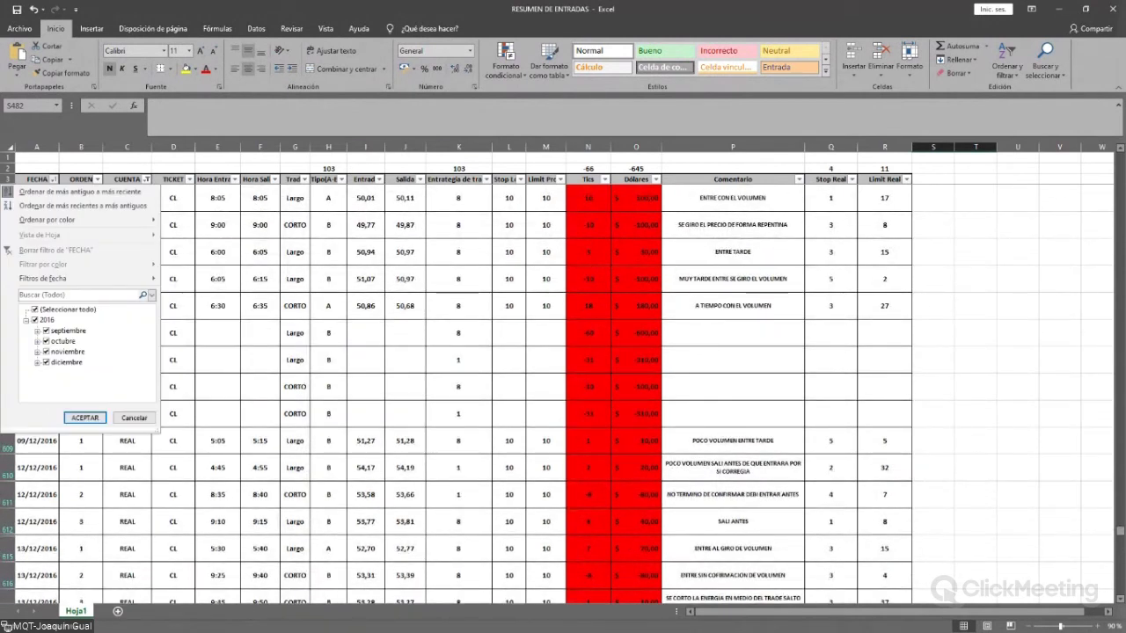
click(35, 319)
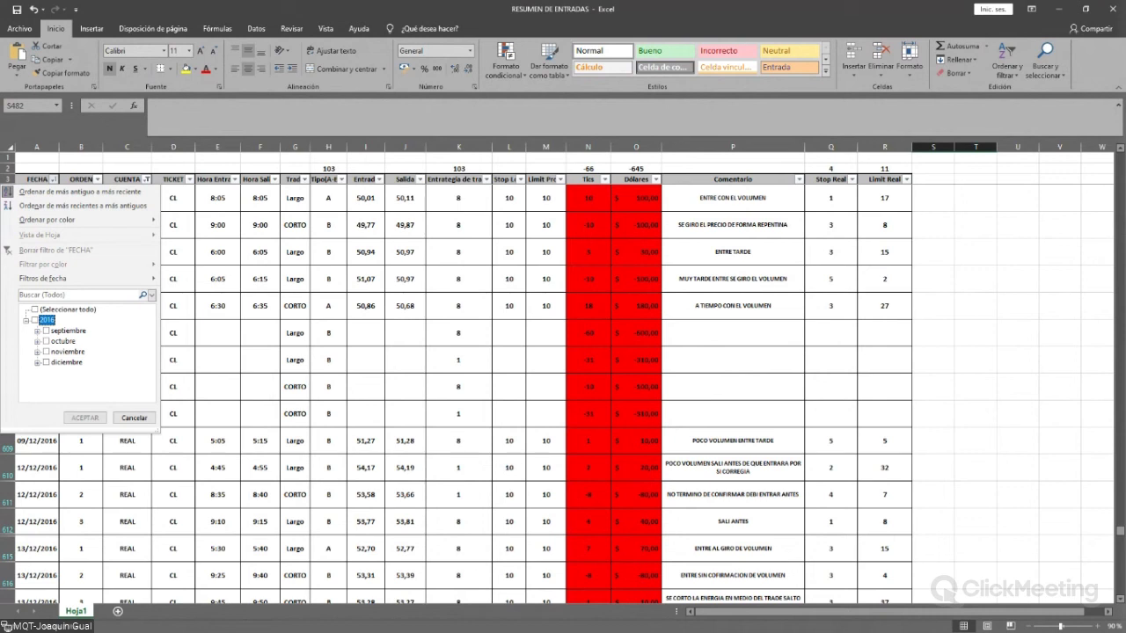
click(37, 362)
scroll(84, 351, down, 1)
click(57, 393)
click(57, 383)
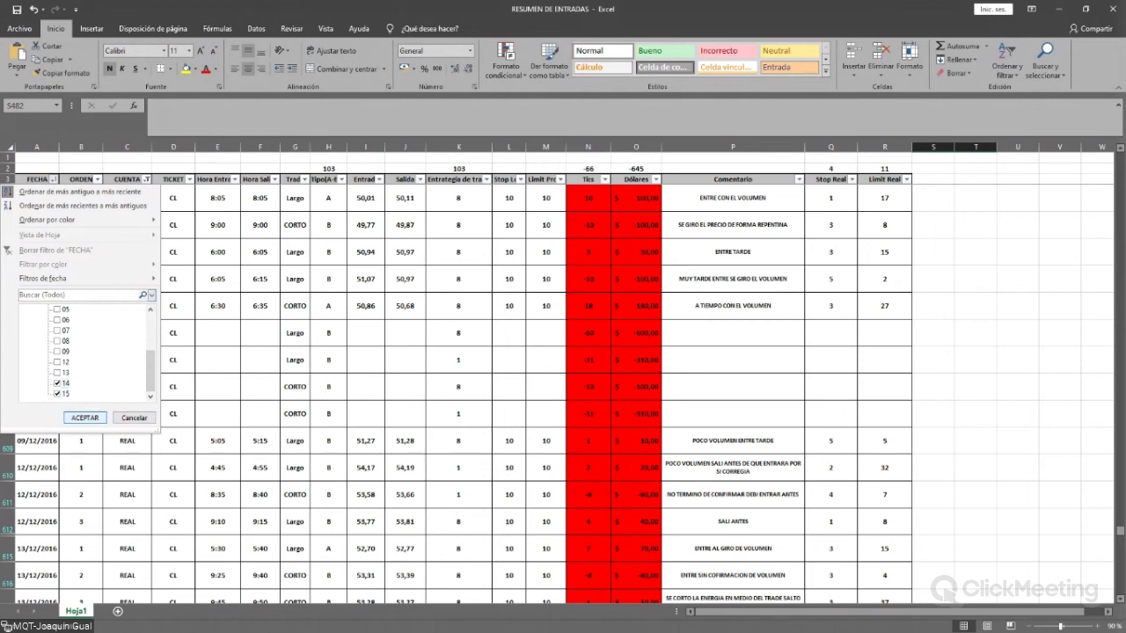
click(85, 417)
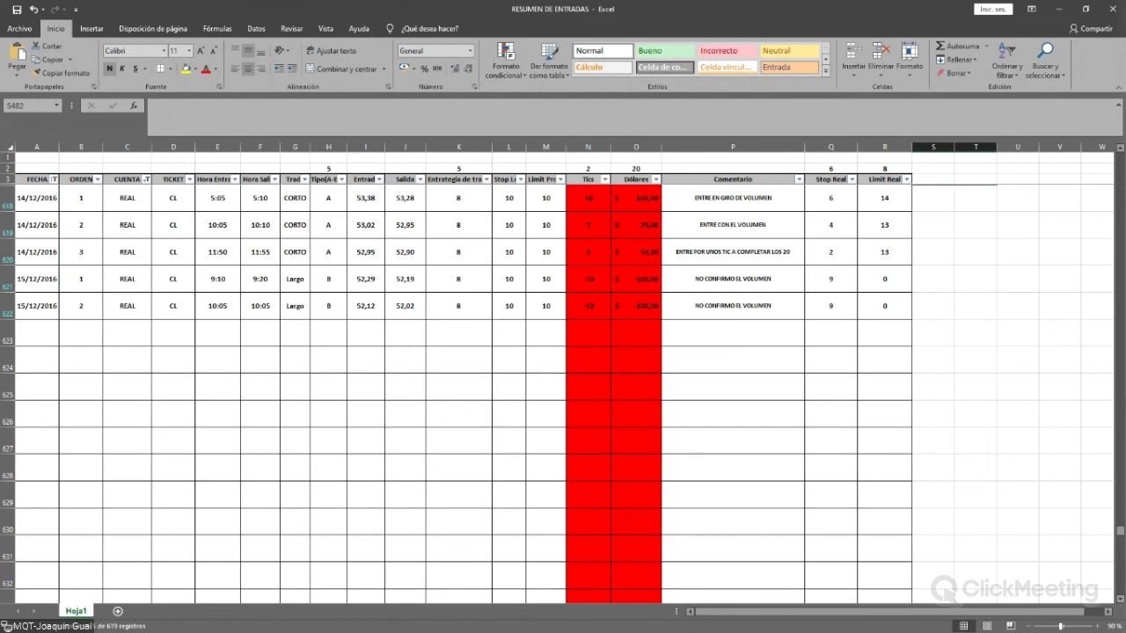
Examine the filtered trades' Stop Real and Limit Real values and the subtotal formulas above both columns, then minimize the workbook.
drag(36, 198, 36, 305)
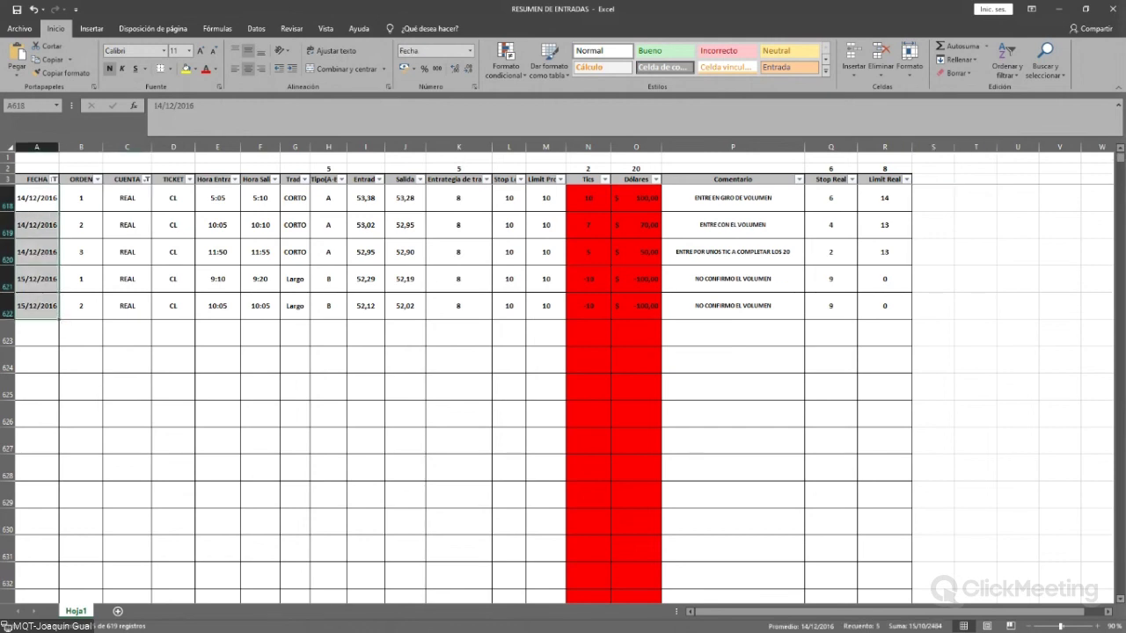
click(458, 333)
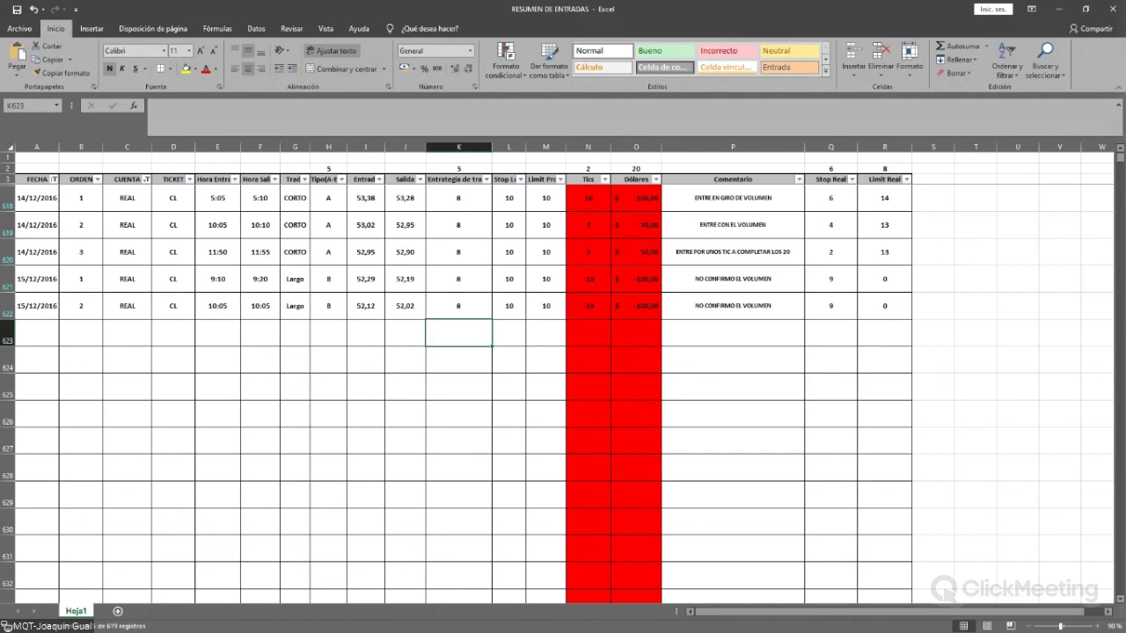
click(830, 198)
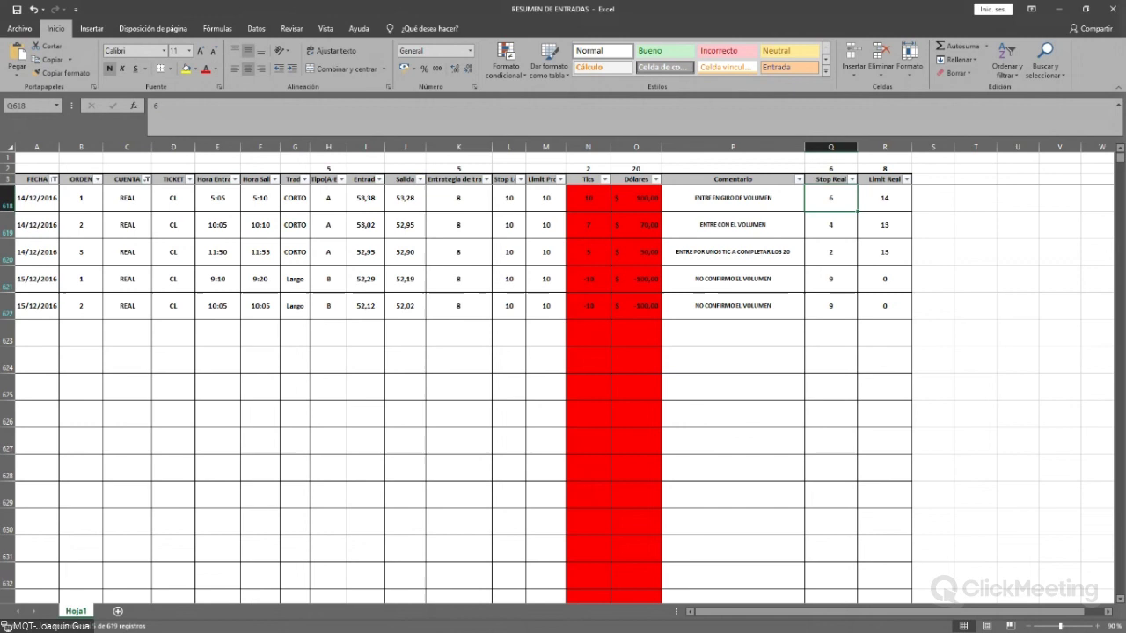
click(884, 198)
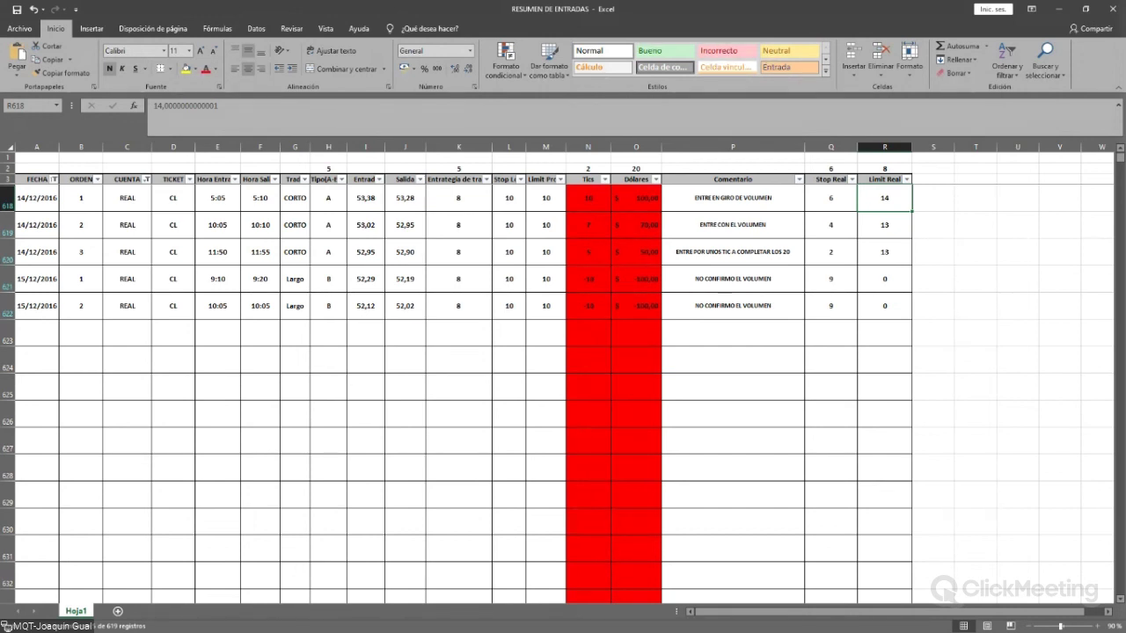
click(830, 168)
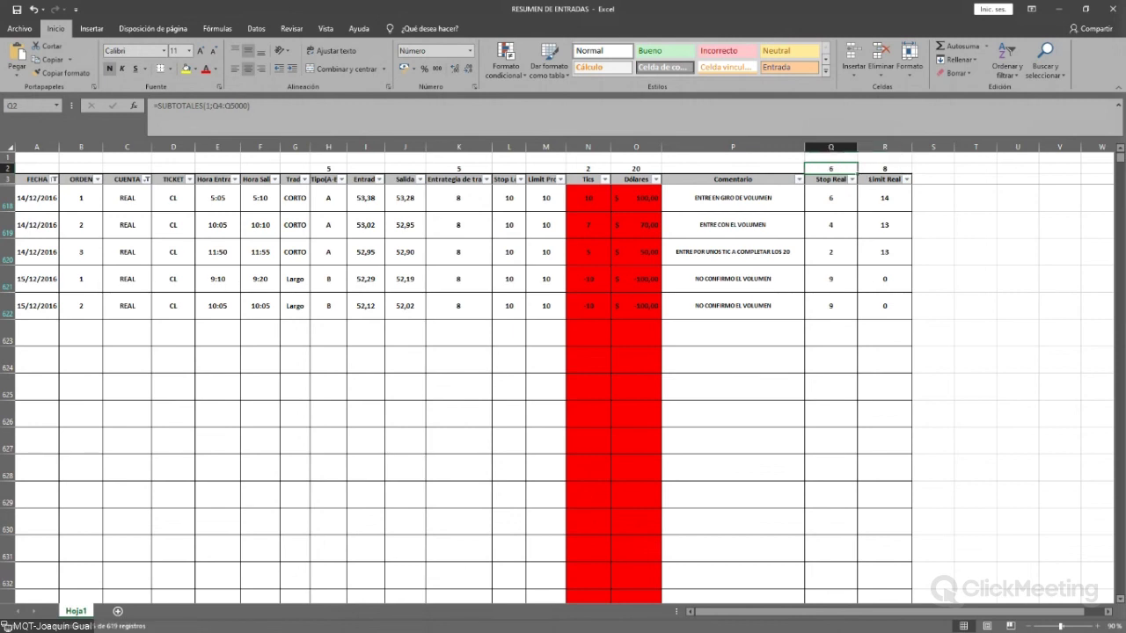
drag(37, 197, 36, 308)
click(883, 168)
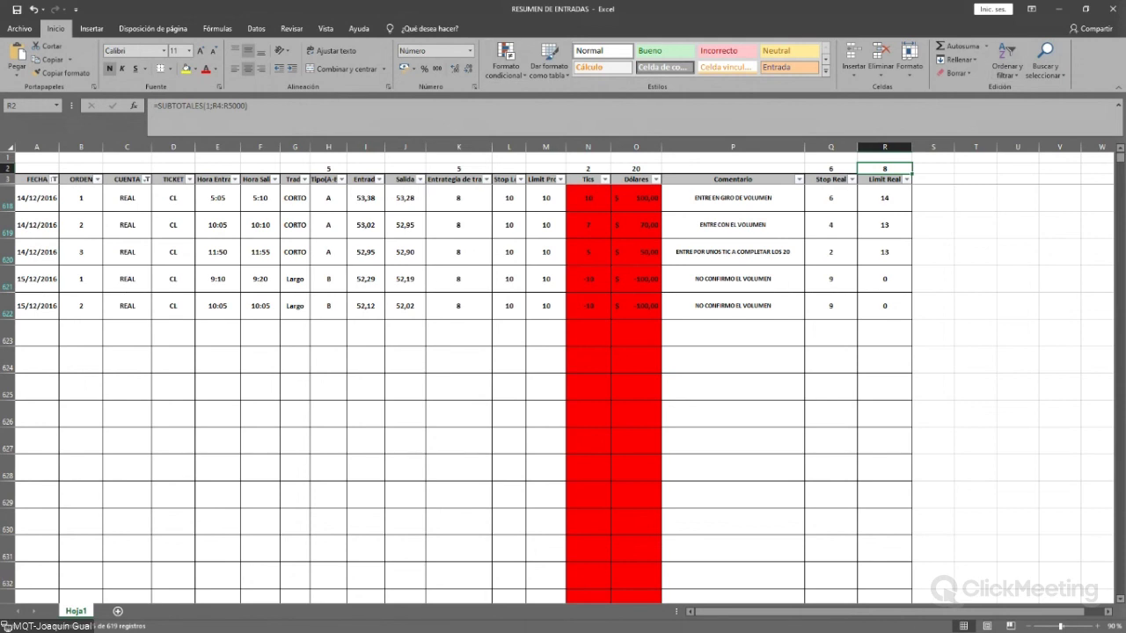
click(1058, 9)
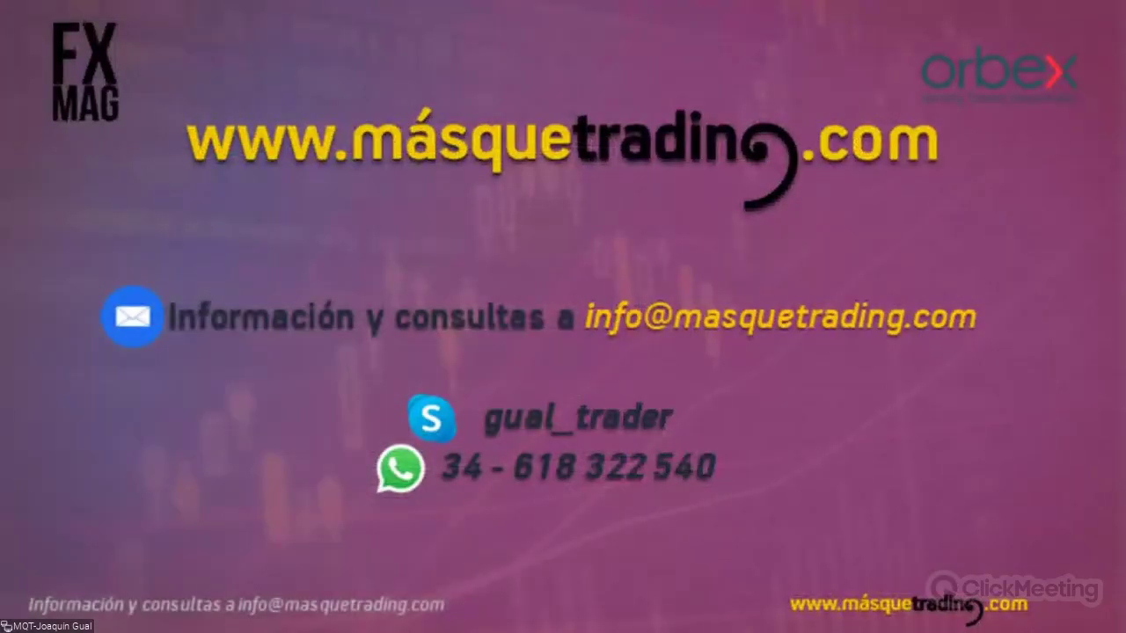